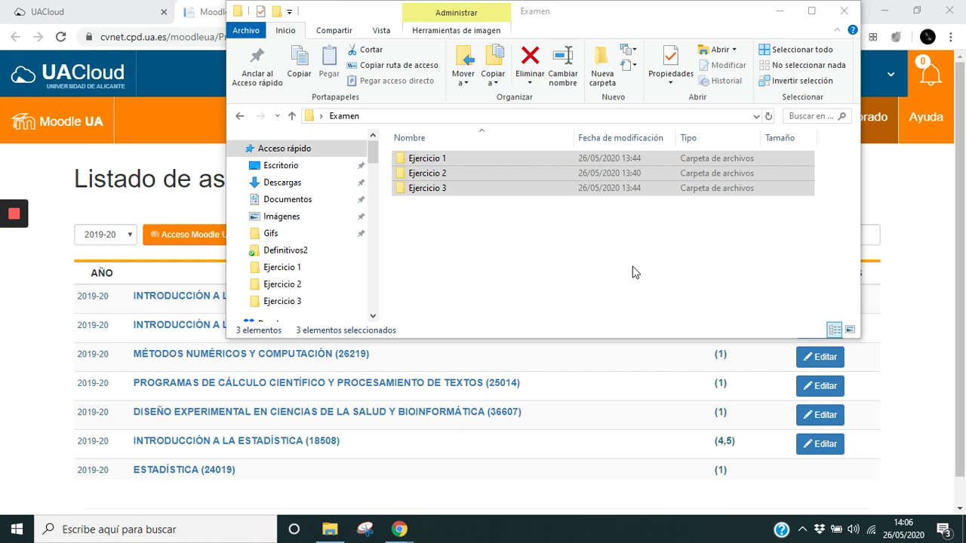
# Review the exercise images inside the Ejercicio 1, Ejercicio 2 and Ejercicio 3 folders of the Examen folder
pyautogui.click(453, 187)
pyautogui.doubleClick(445, 167)
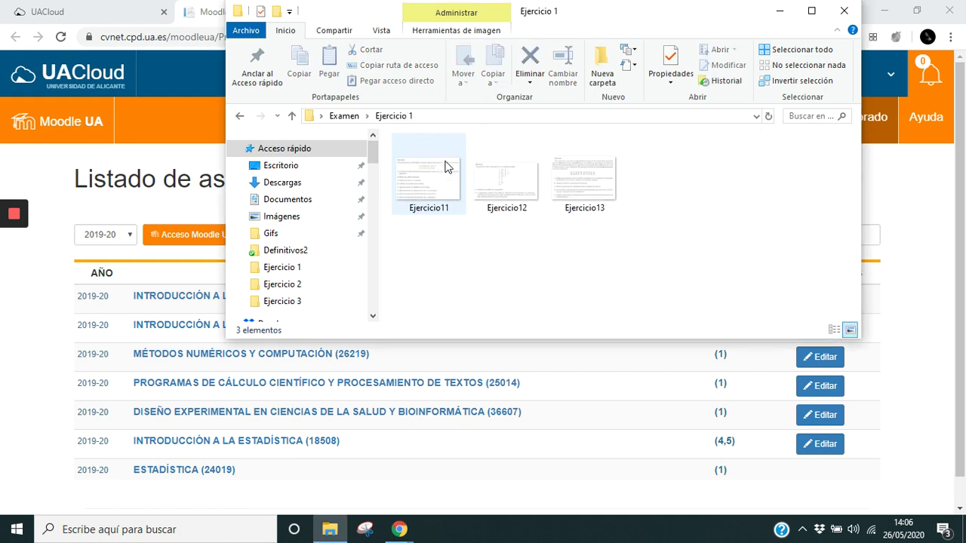
pyautogui.moveTo(433, 254); pyautogui.dragTo(590, 175)
pyautogui.click(340, 116)
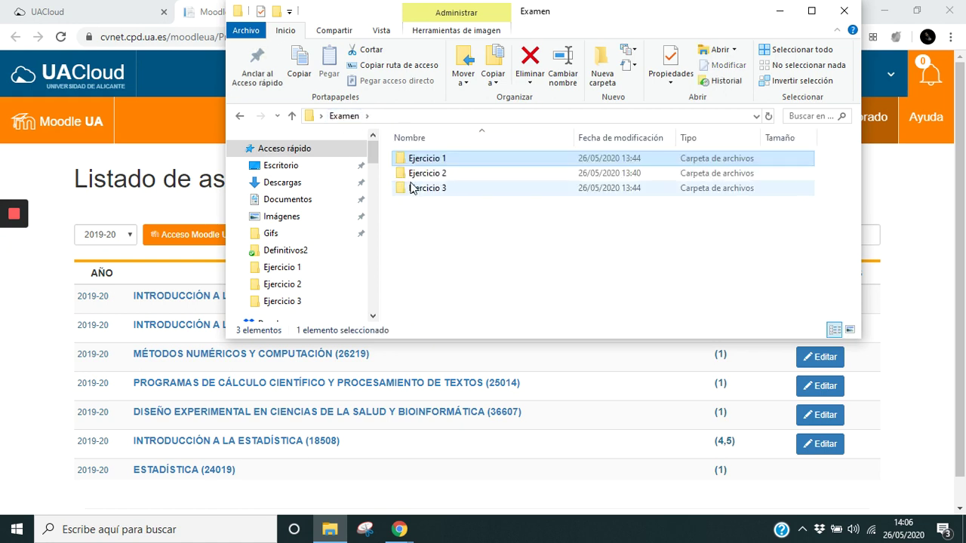
pyautogui.doubleClick(423, 173)
pyautogui.moveTo(410, 246); pyautogui.dragTo(590, 195)
pyautogui.click(344, 115)
pyautogui.click(411, 191)
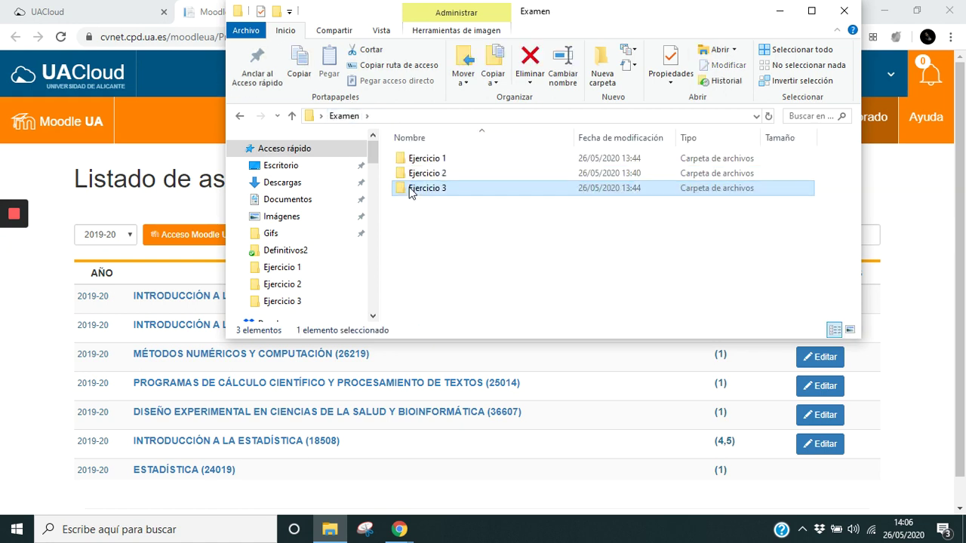
pyautogui.doubleClick(411, 190)
pyautogui.moveTo(416, 234); pyautogui.dragTo(555, 171)
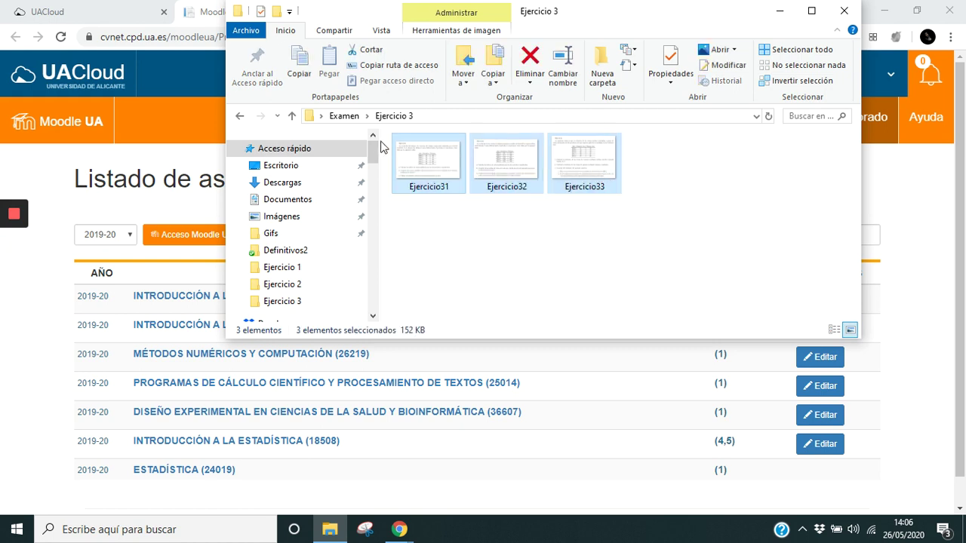
pyautogui.click(346, 117)
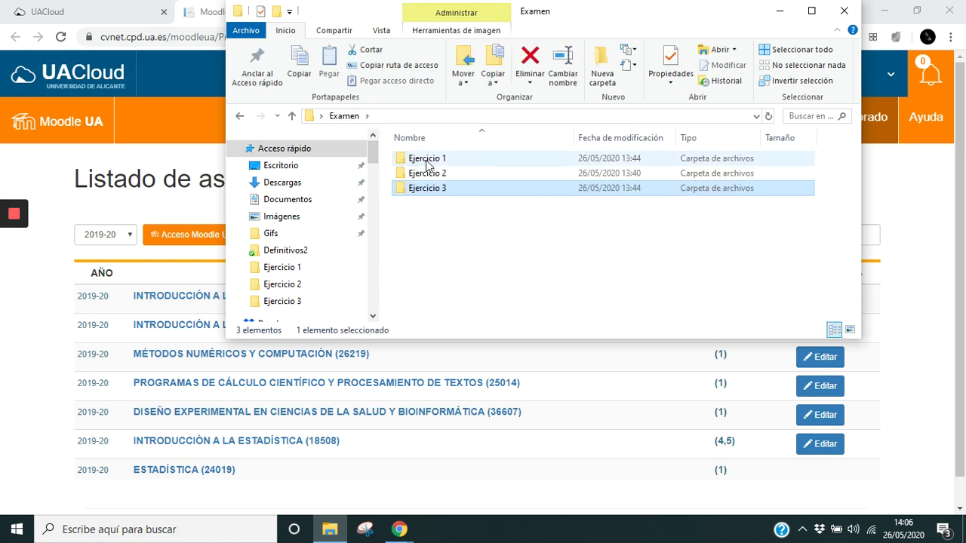
# View the Ejercicio11 image from the Ejercicio 1 folder, and return to the three exercise folders in Examen
pyautogui.doubleClick(427, 160)
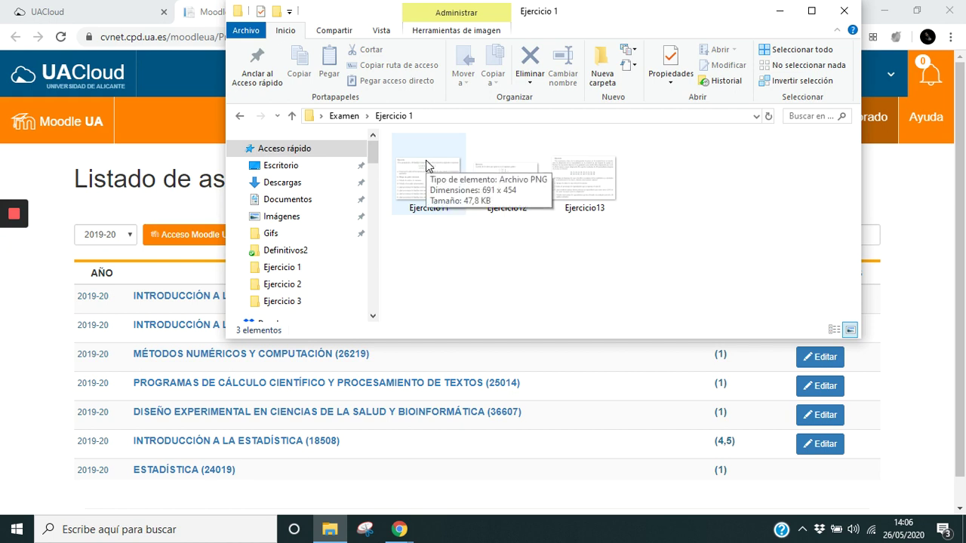
pyautogui.doubleClick(426, 160)
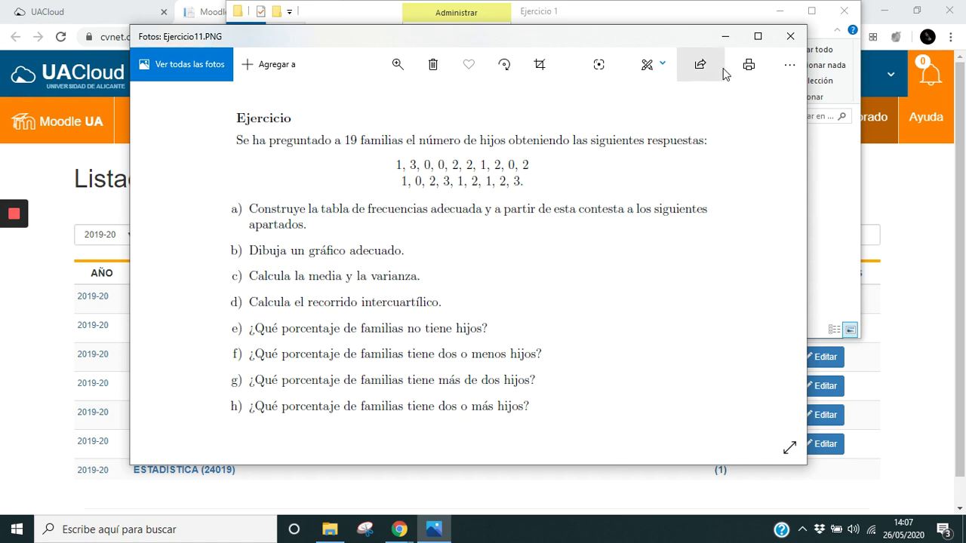
pyautogui.click(790, 36)
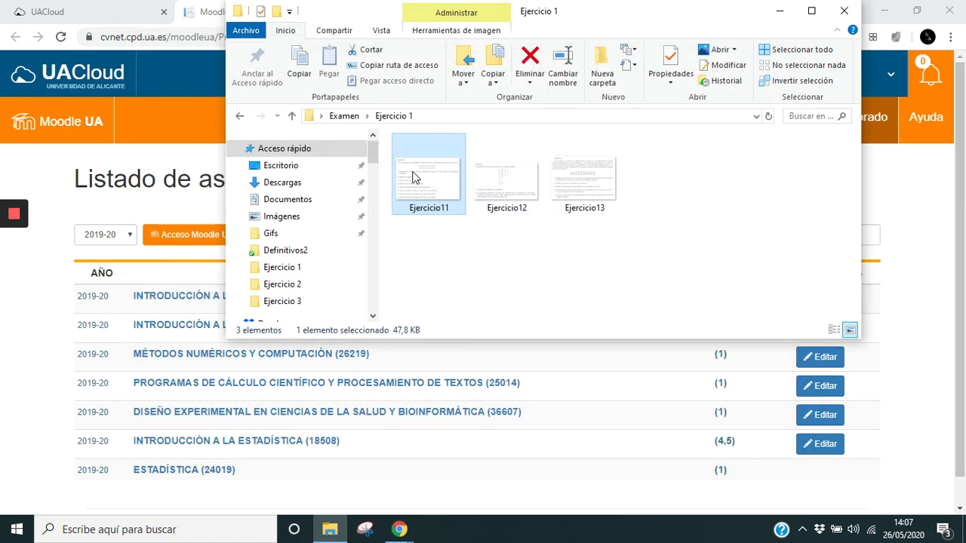
pyautogui.click(347, 116)
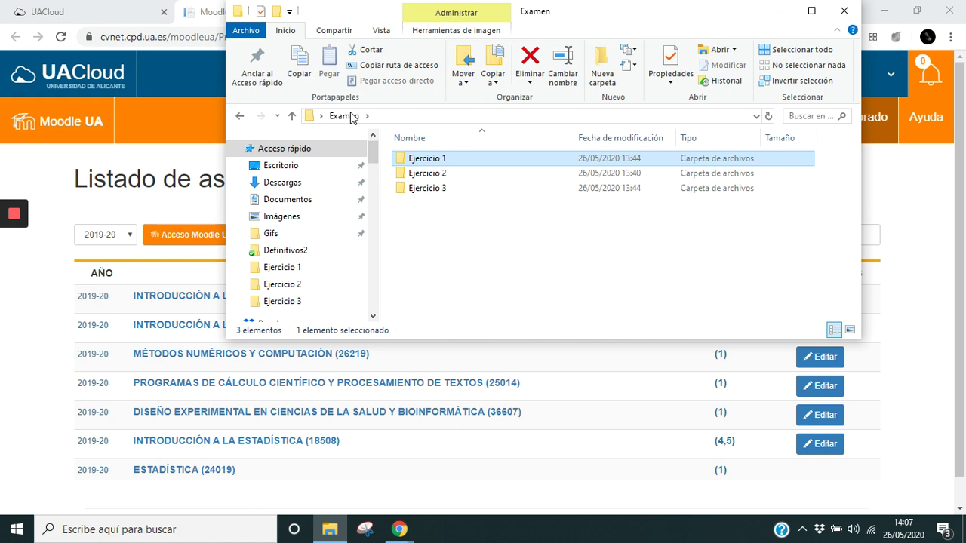
pyautogui.click(449, 217)
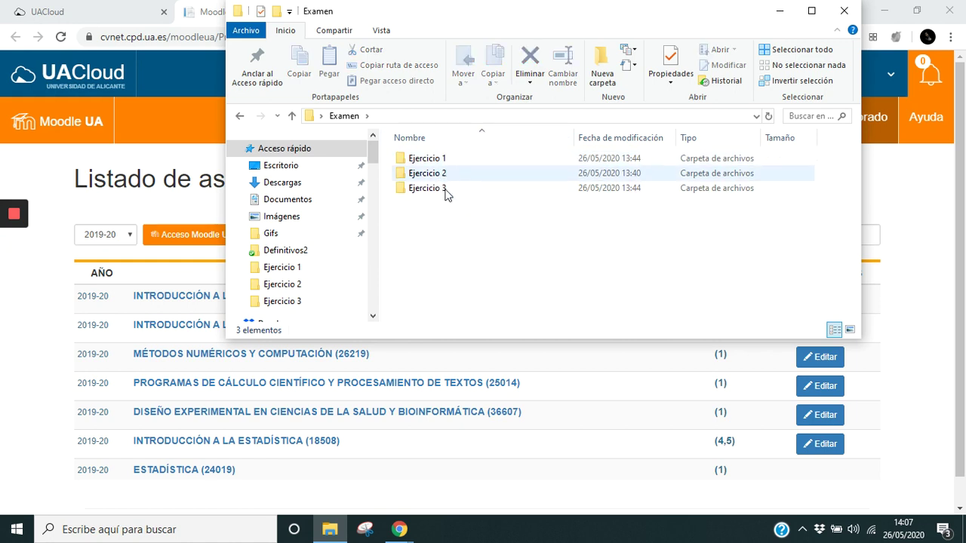
pyautogui.moveTo(495, 222); pyautogui.dragTo(445, 155)
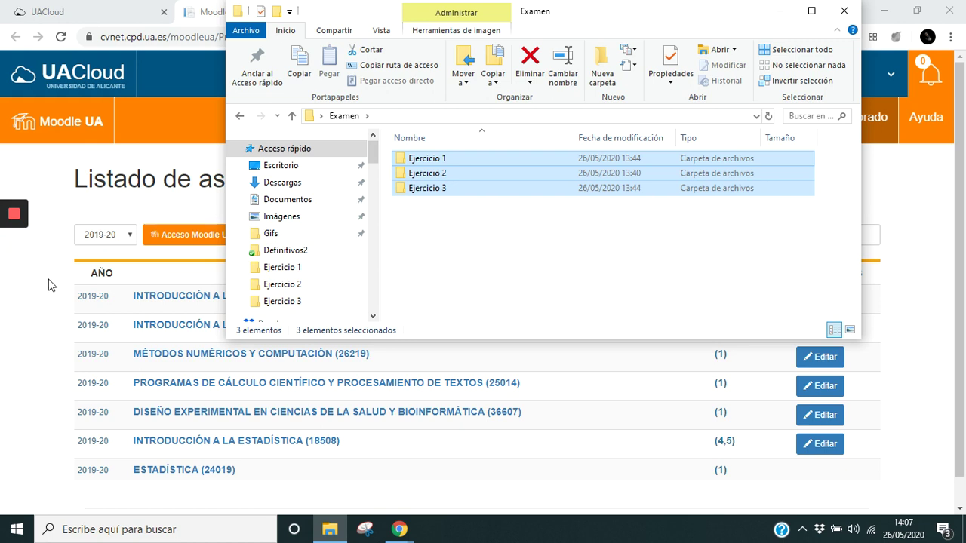
# In Chrome, open the Moodle course DISEÑO EXPERIMENTAL EN CIENCIAS DE LA SALUD Y BIOINFORMÁTICA (36607) and go to its question bank
pyautogui.click(208, 12)
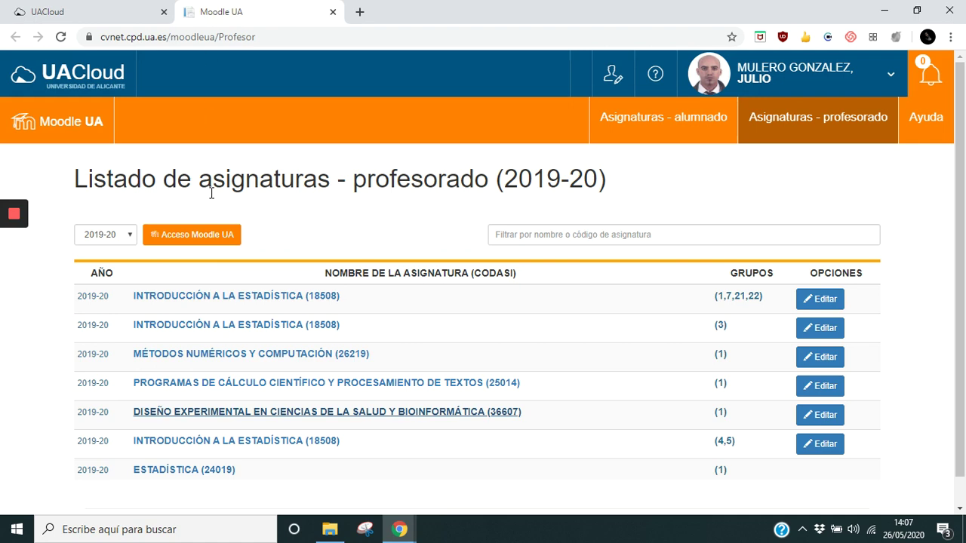
pyautogui.click(215, 419)
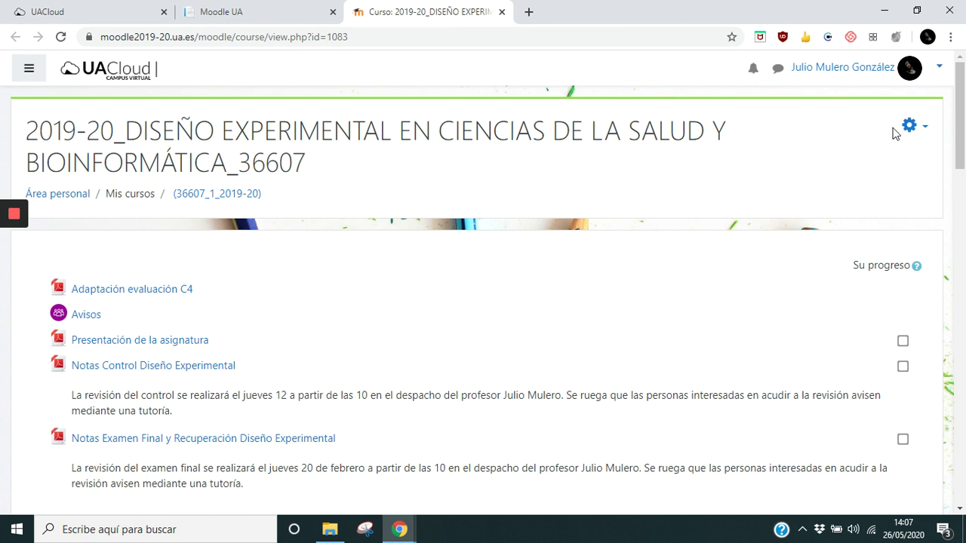
pyautogui.click(922, 130)
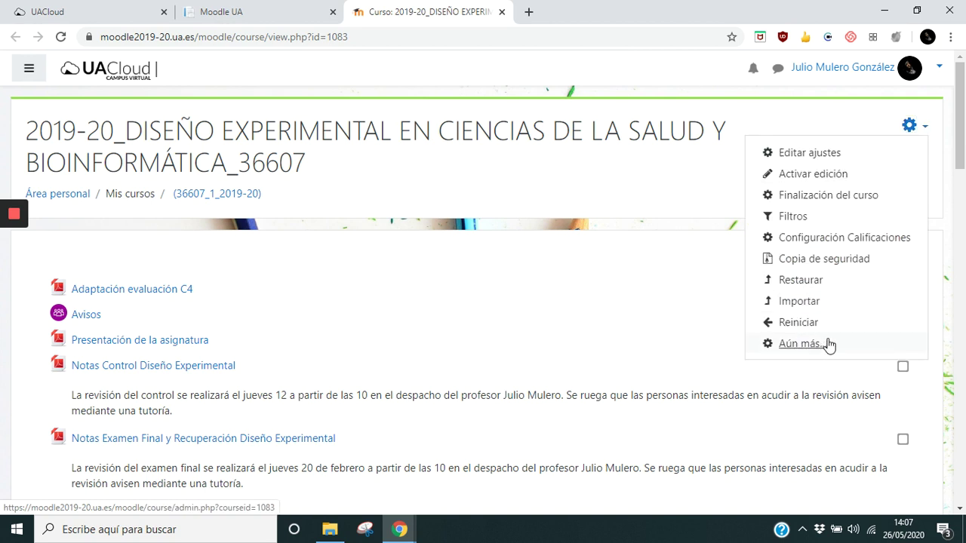
pyautogui.click(808, 347)
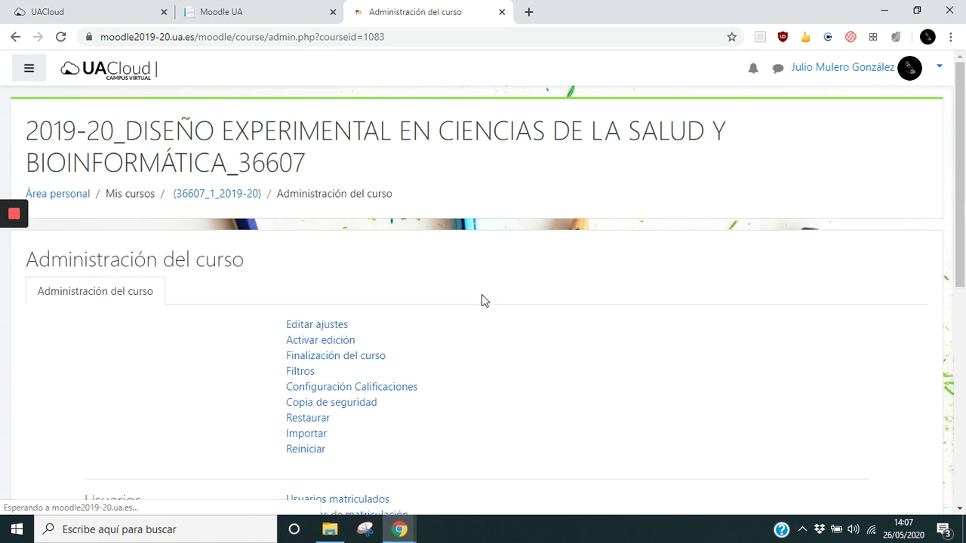
pyautogui.scroll(-6, 470, 297)
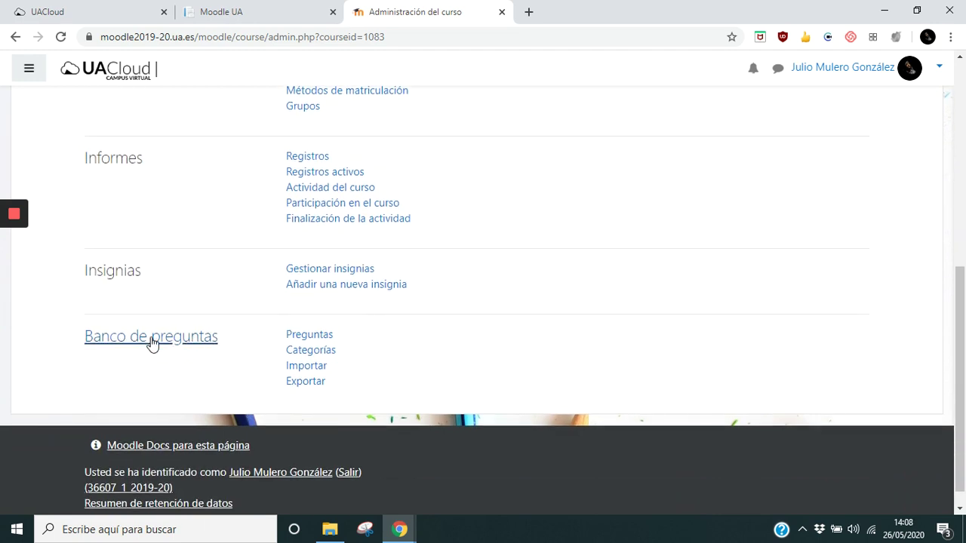
pyautogui.click(212, 340)
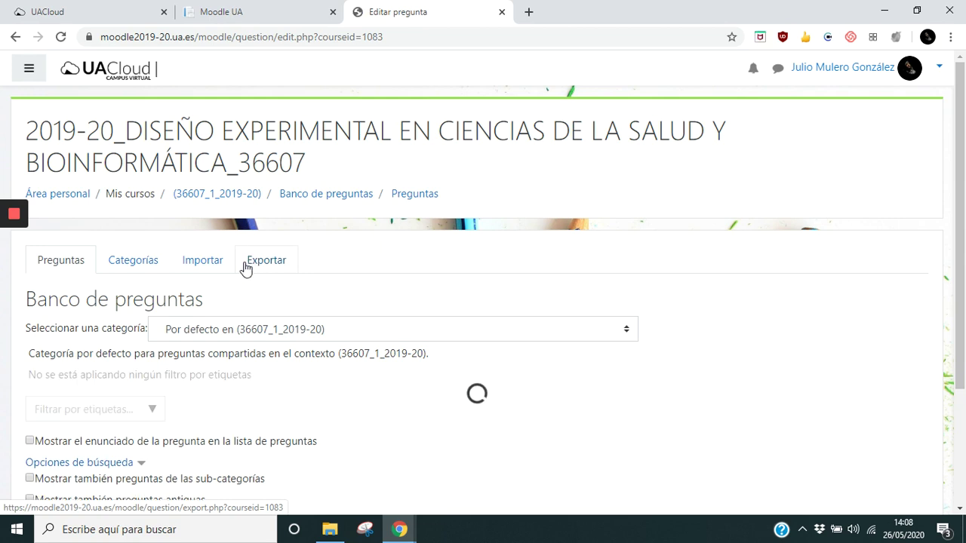
# Open the questions of the Ejercicio 1 category from the question bank's category list
pyautogui.scroll(-1, 243, 268)
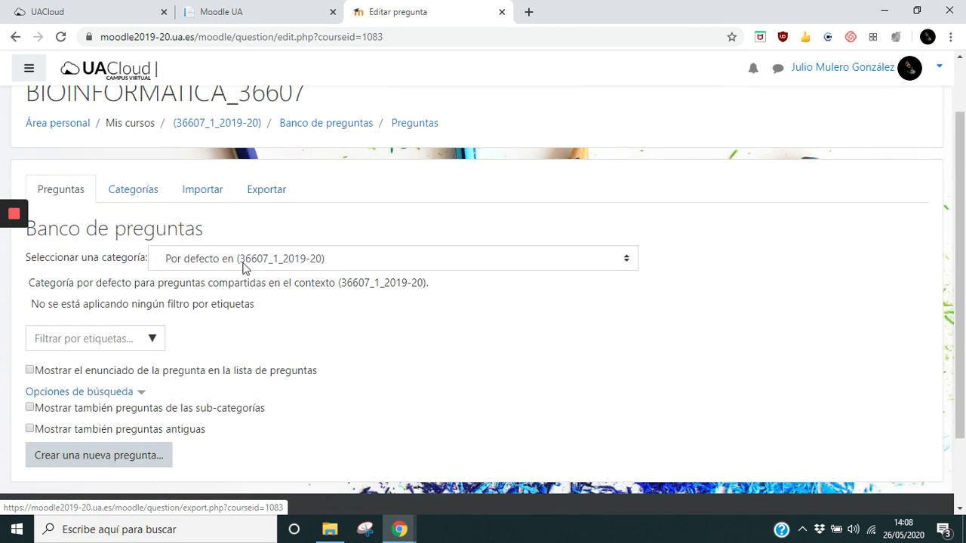
pyautogui.click(132, 189)
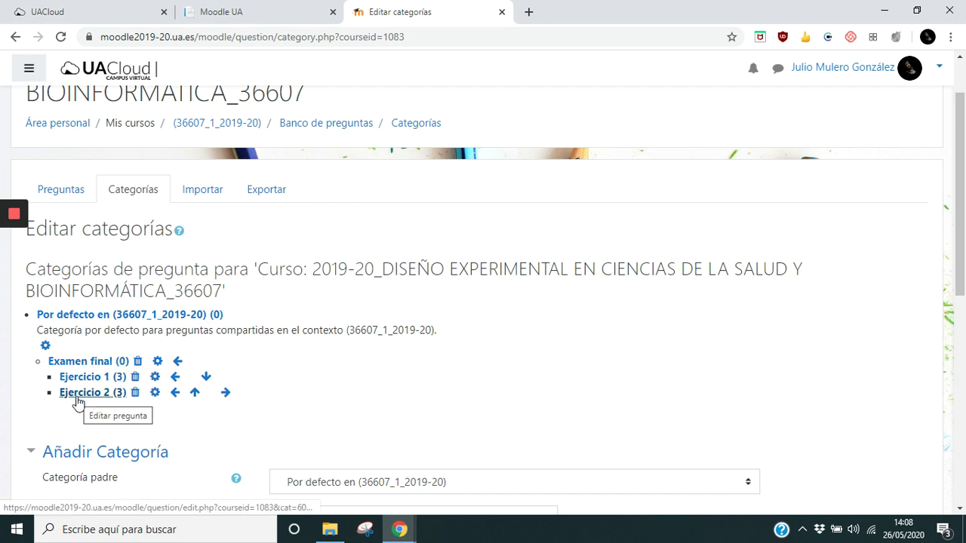
pyautogui.click(80, 379)
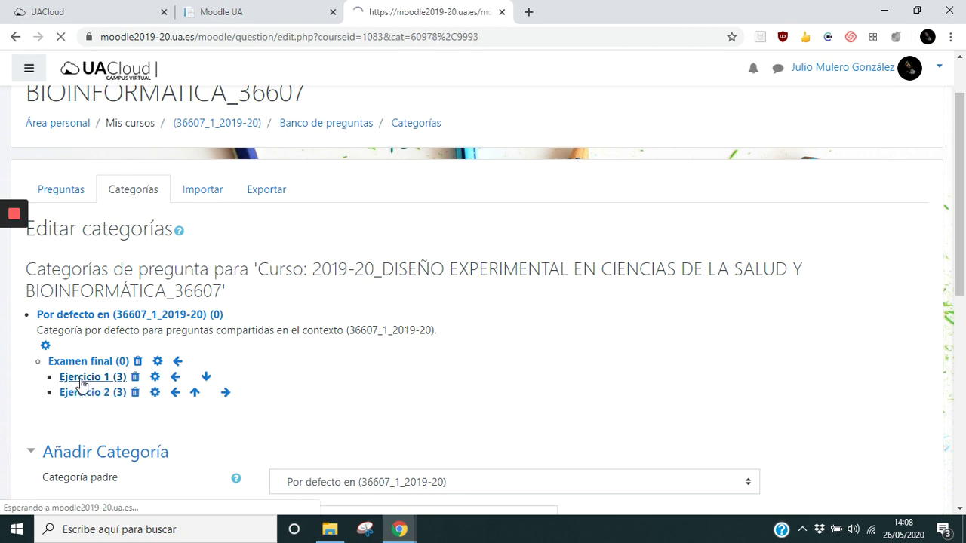
pyautogui.scroll(-5, 126, 339)
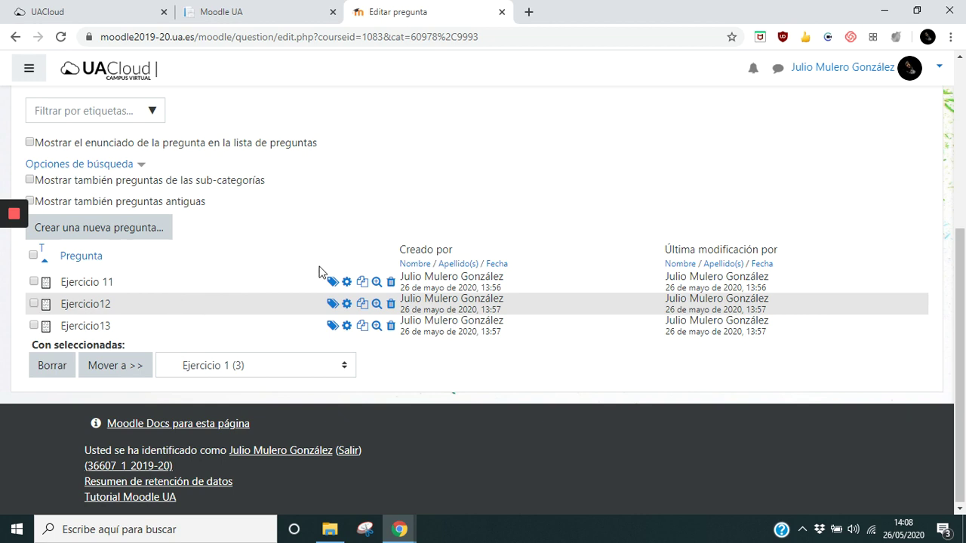
# Preview the Ejercicio 11 question with its statement image and file upload area, and close the preview
pyautogui.click(377, 282)
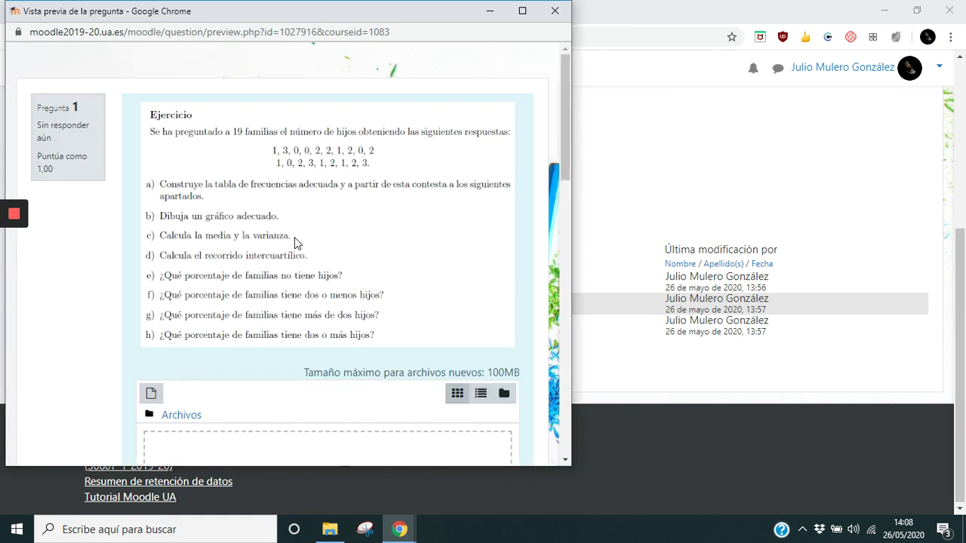
pyautogui.scroll(-2, 266, 225)
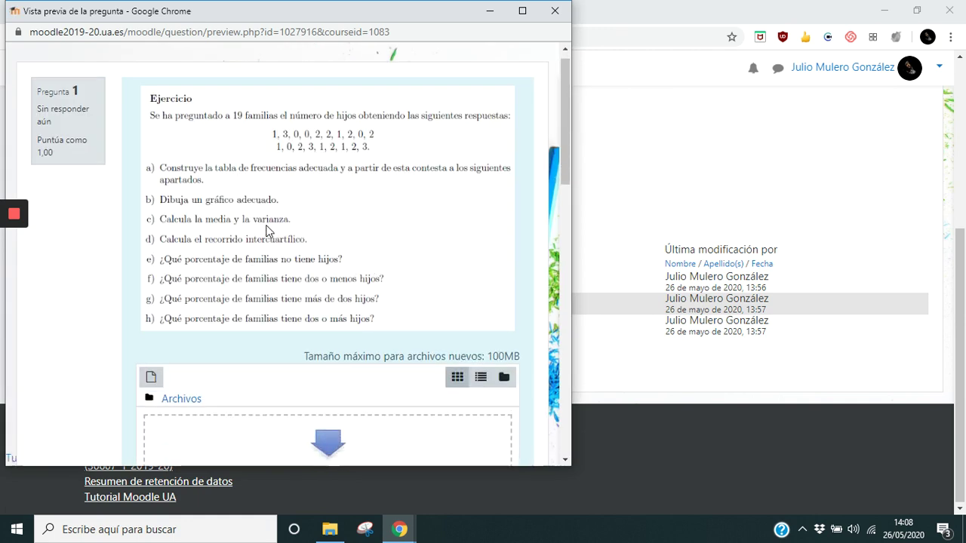
pyautogui.scroll(1, 267, 230)
pyautogui.scroll(-1, 266, 231)
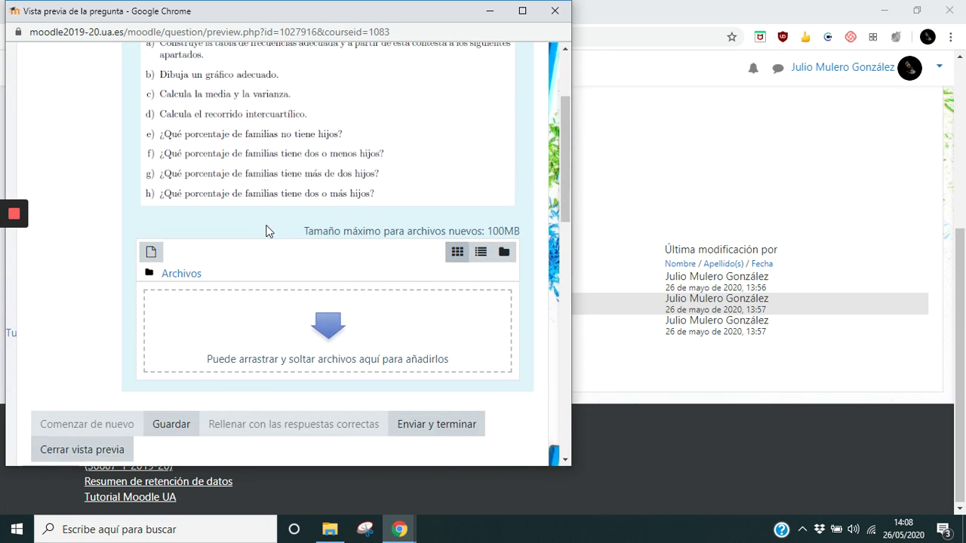
pyautogui.scroll(2, 267, 231)
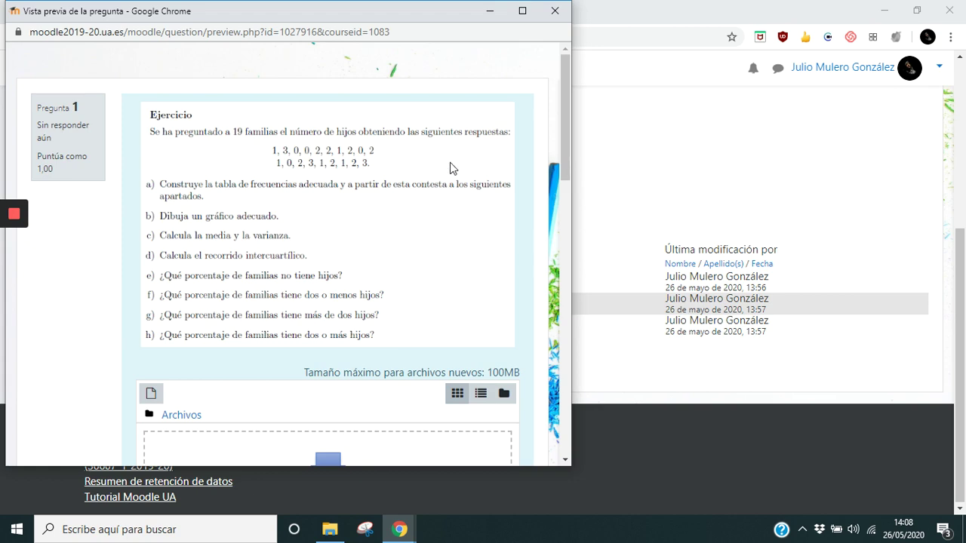
pyautogui.click(550, 11)
# Return to the question bank's category editing page
pyautogui.scroll(2, 163, 219)
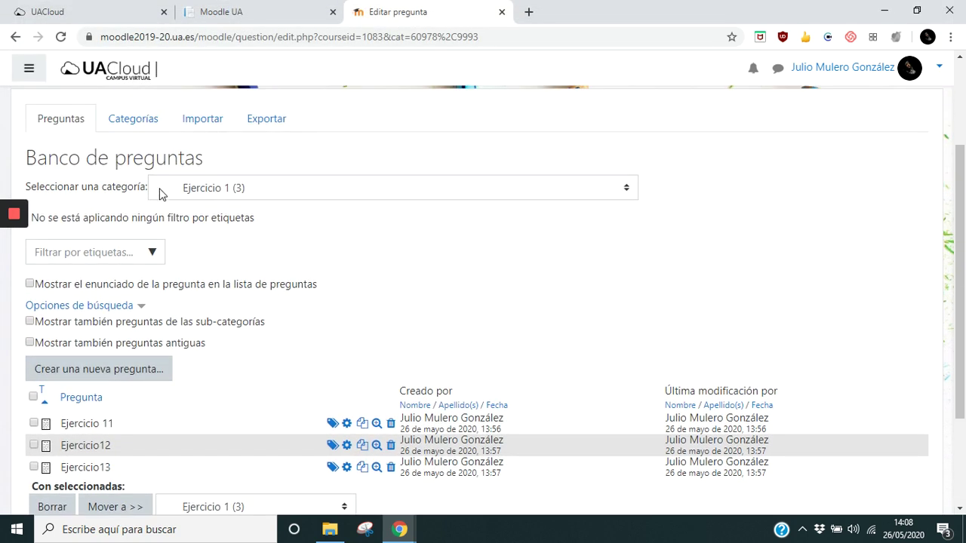
pyautogui.click(150, 126)
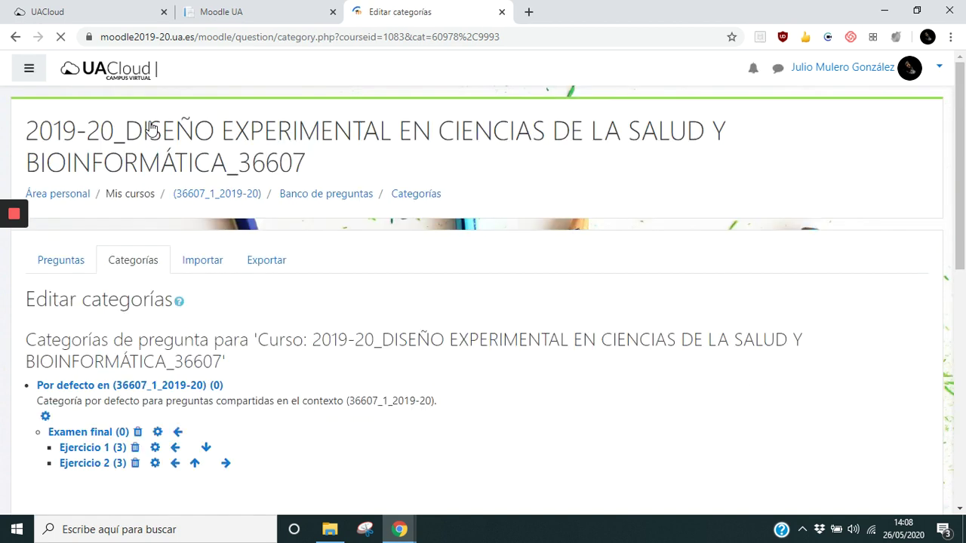
pyautogui.scroll(-1, 129, 370)
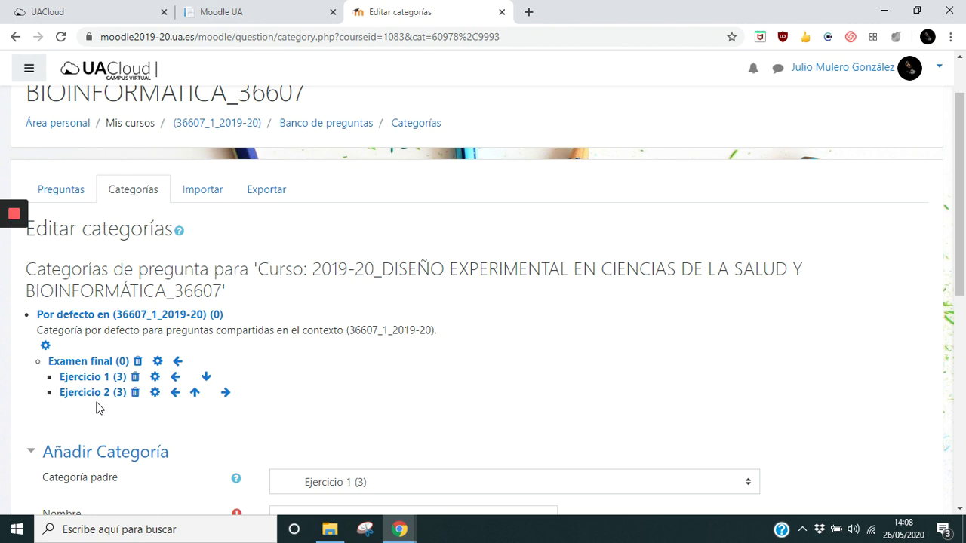
# Add a question category named Ejercicio 3 under the parent category Examen final
pyautogui.scroll(-1, 293, 420)
pyautogui.scroll(-1, 344, 423)
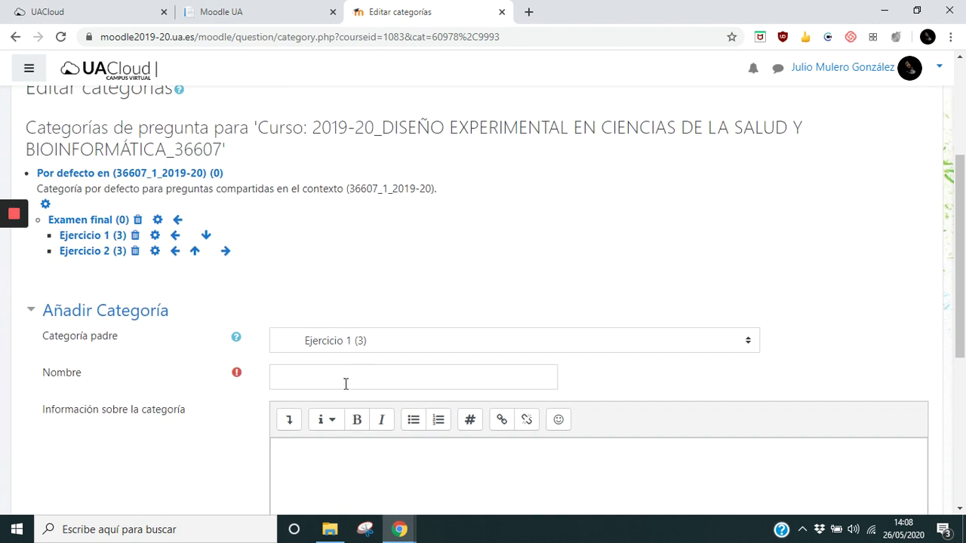
pyautogui.click(347, 343)
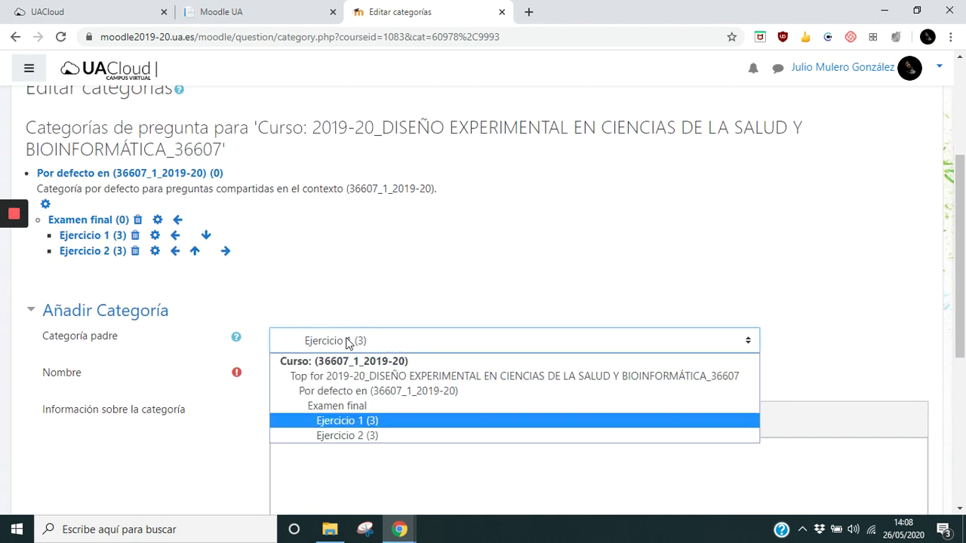
pyautogui.click(350, 405)
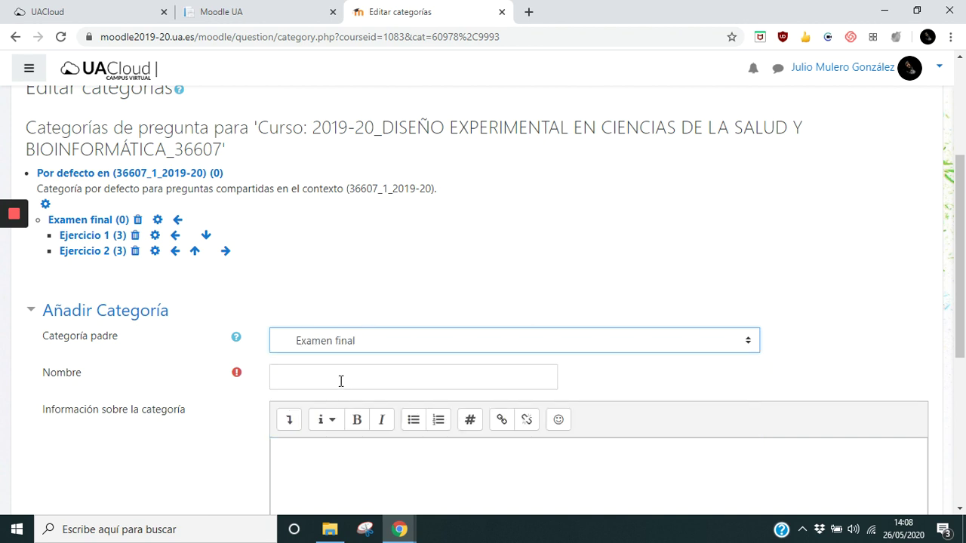
pyautogui.click(339, 378)
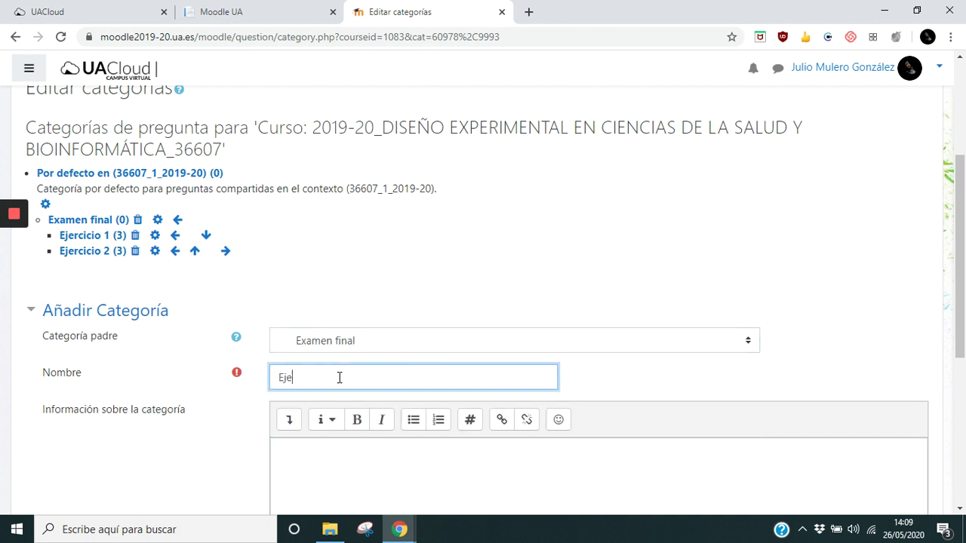
pyautogui.write('Ejercicio 3')
pyautogui.click(340, 478)
pyautogui.scroll(-1, 196, 457)
pyautogui.scroll(-3, 195, 460)
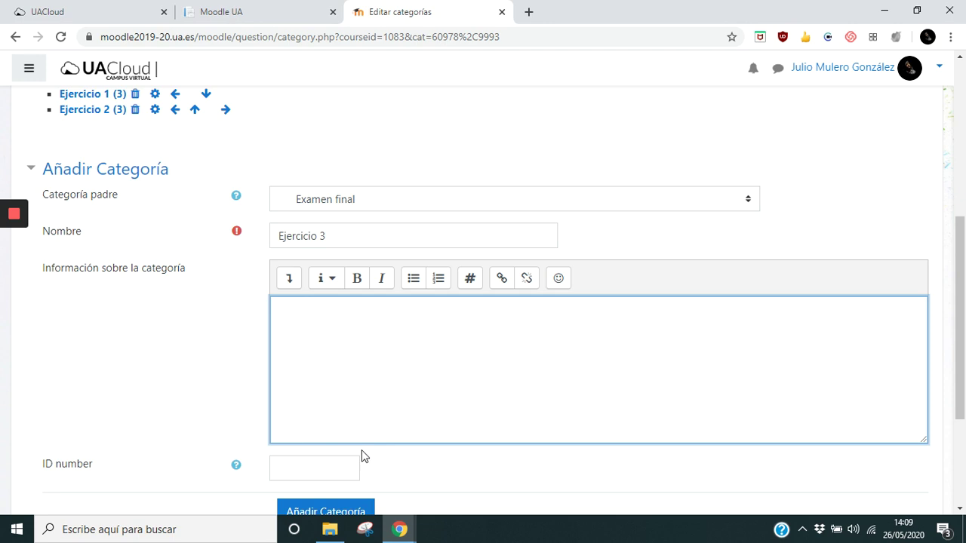
pyautogui.click(349, 511)
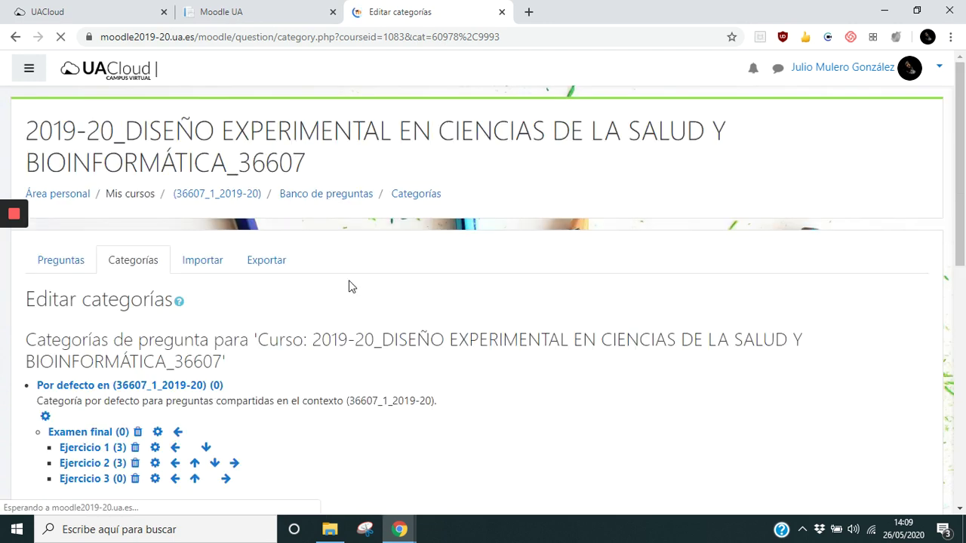
pyautogui.scroll(-2, 188, 340)
pyautogui.scroll(1, 111, 420)
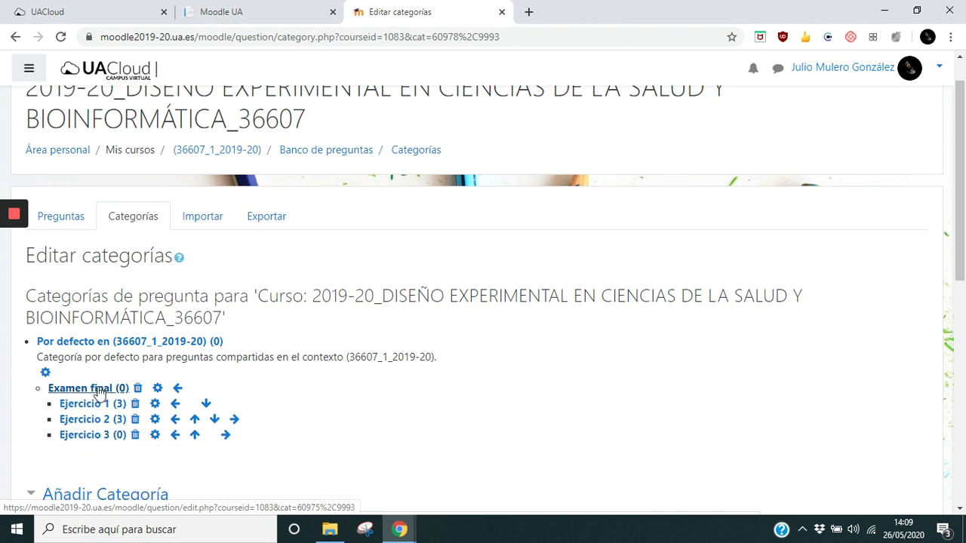
# Open the Ejercicio 3 category's questions and start a new question of type Ensayo
pyautogui.scroll(-2, 213, 436)
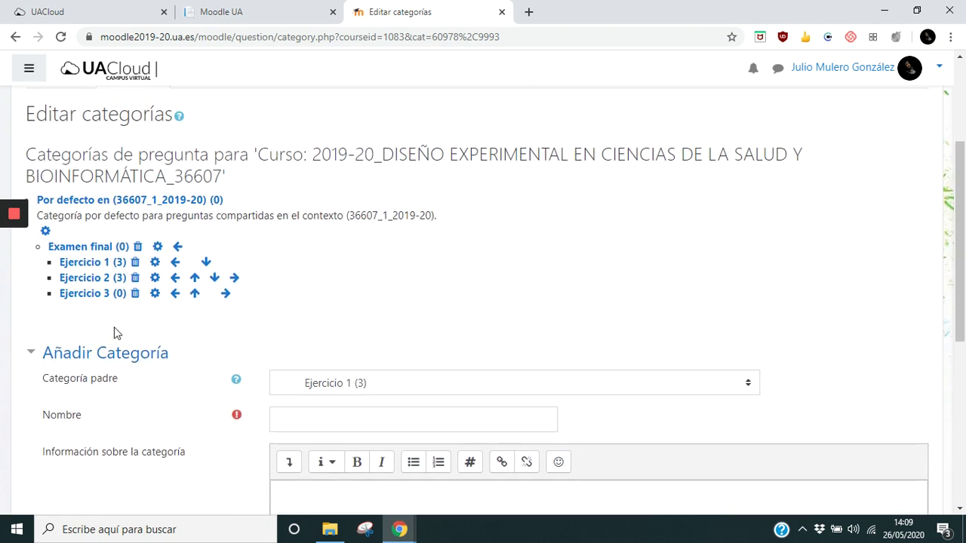
pyautogui.click(110, 295)
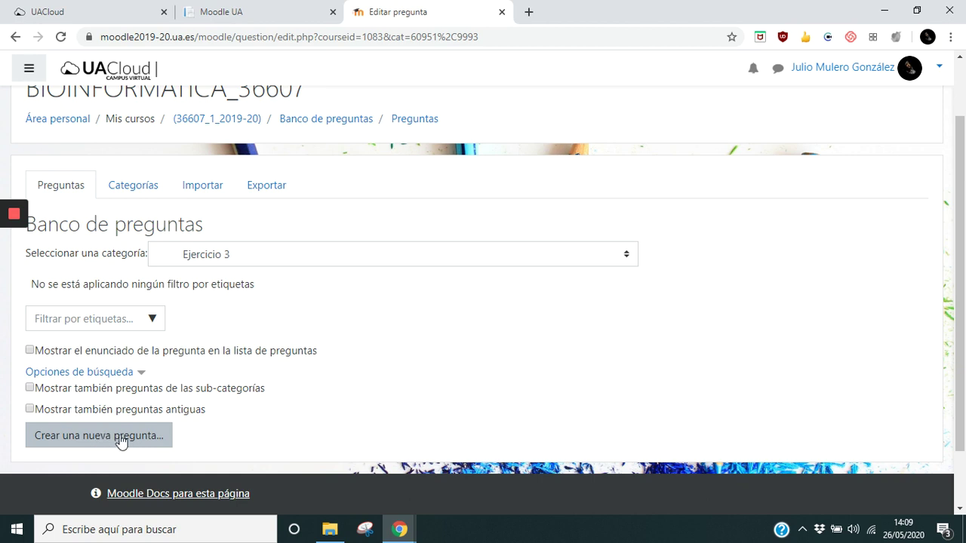
pyautogui.click(128, 438)
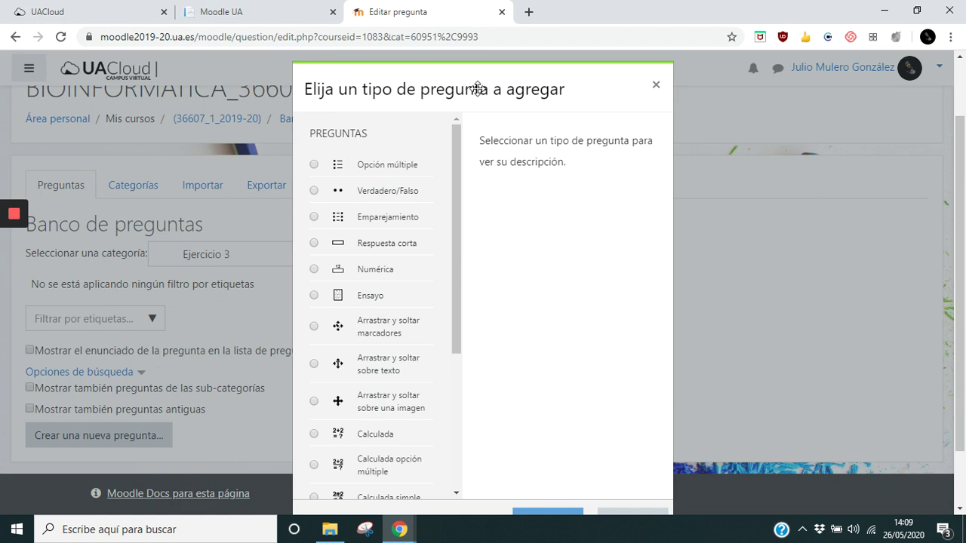
pyautogui.click(369, 300)
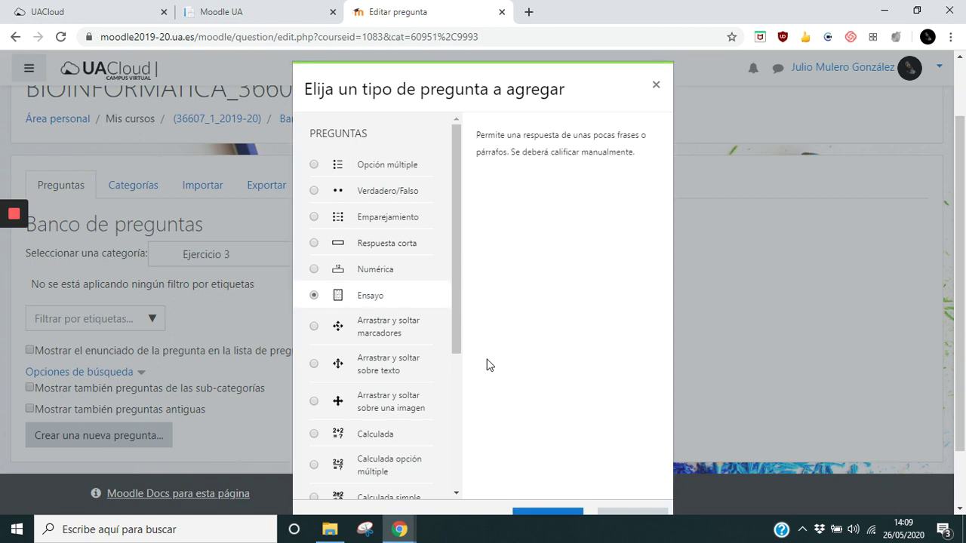
pyautogui.scroll(-1, 509, 357)
pyautogui.click(534, 445)
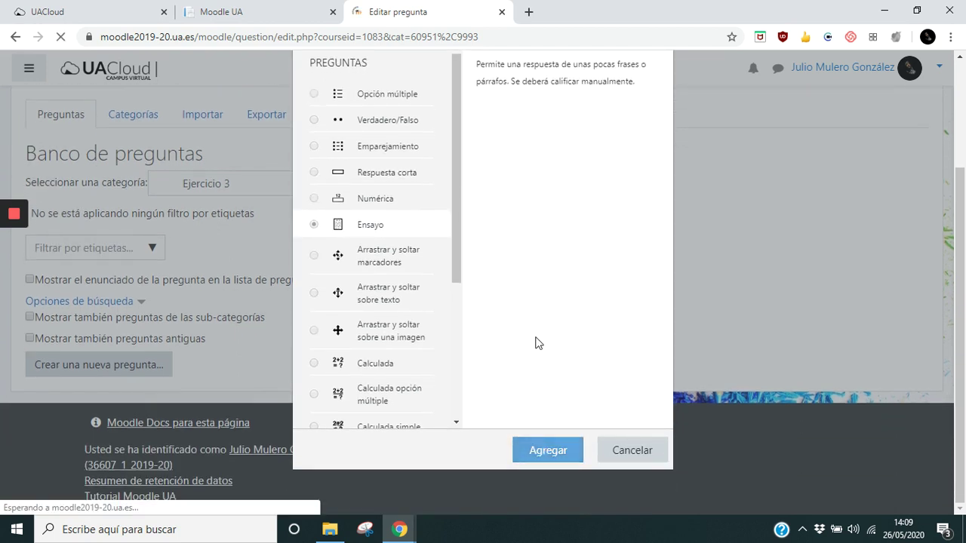
# Name the new essay question Ejercicio 31
pyautogui.scroll(-1, 480, 311)
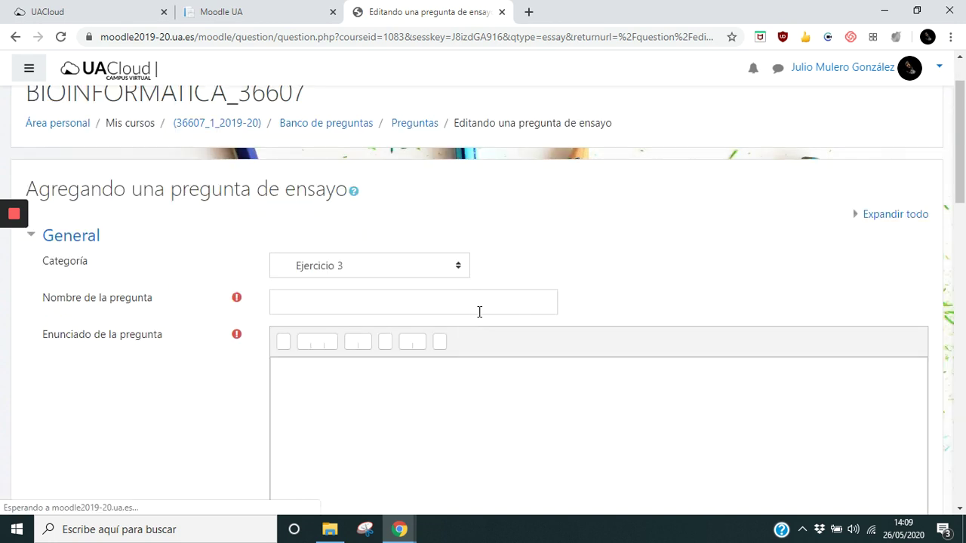
pyautogui.scroll(-1, 479, 311)
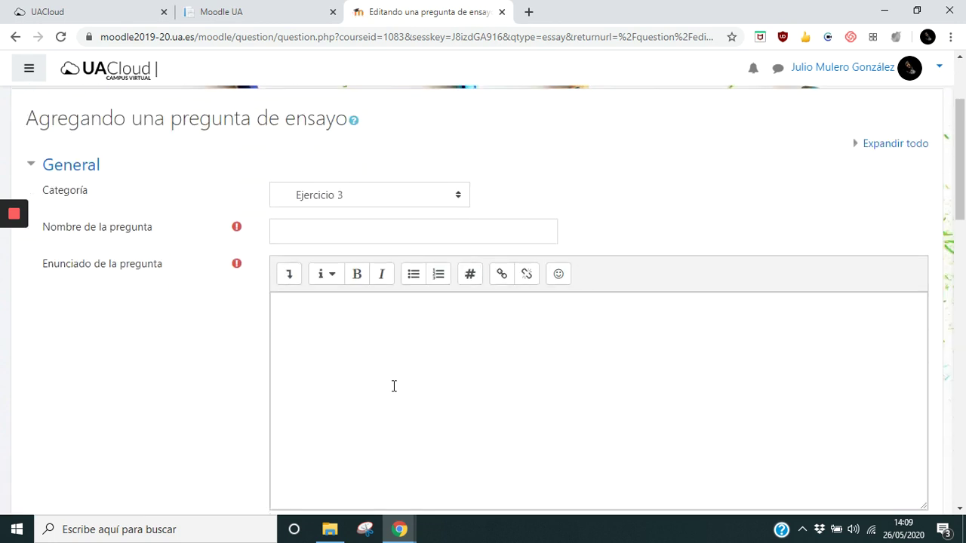
pyautogui.click(308, 238)
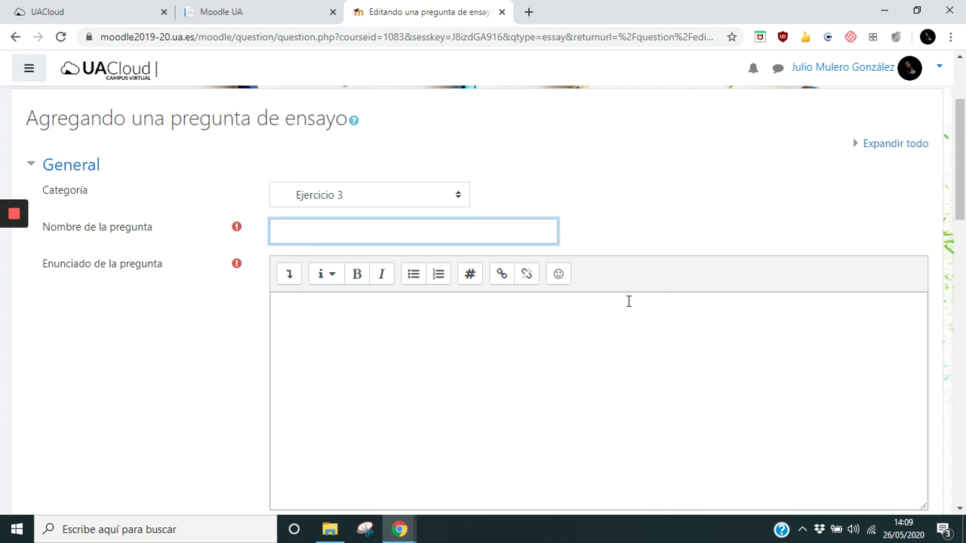
pyautogui.write('Ejercicio 31')
# Upload Ejercicio31.PNG from the Examen > Ejercicio 3 folder as an image for the question statement
pyautogui.click(331, 339)
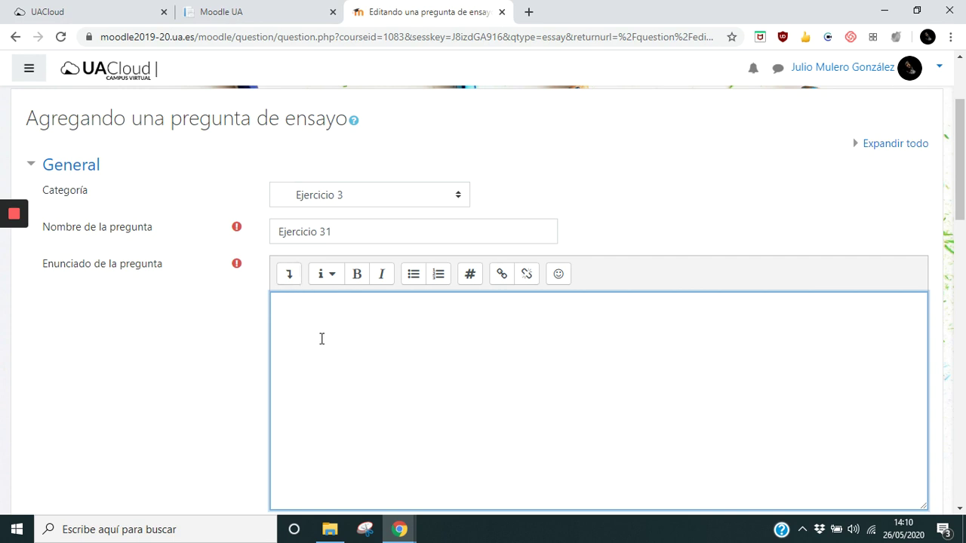
pyautogui.click(289, 275)
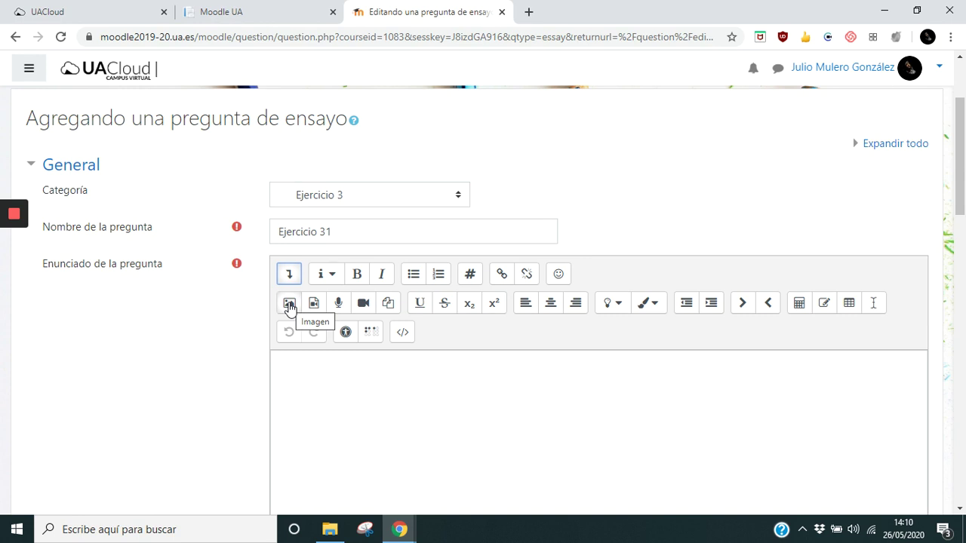
pyautogui.click(289, 303)
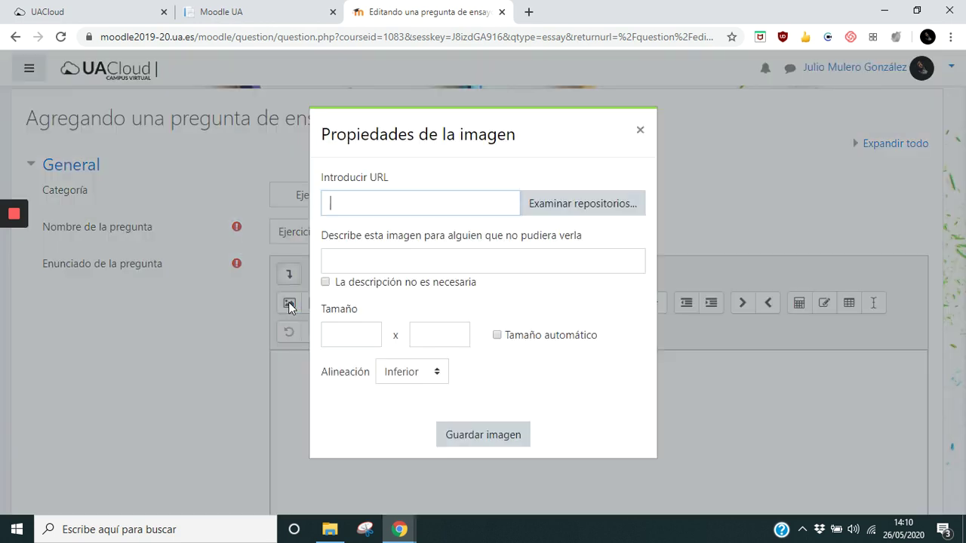
pyautogui.click(594, 205)
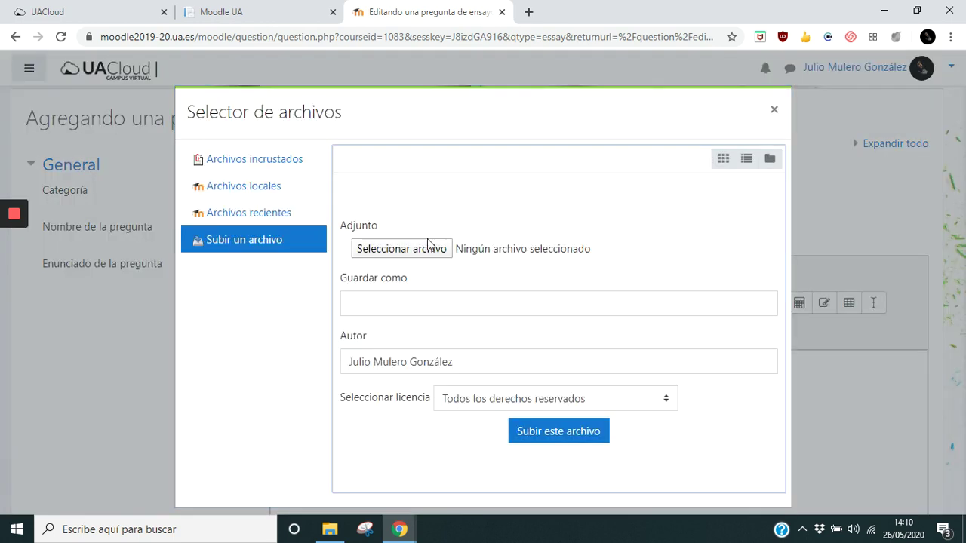
pyautogui.click(427, 246)
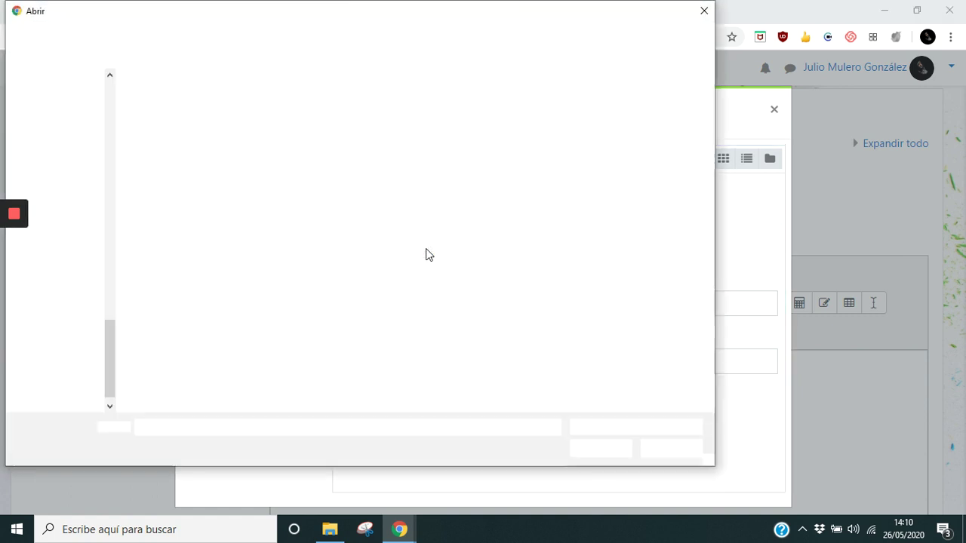
pyautogui.click(237, 38)
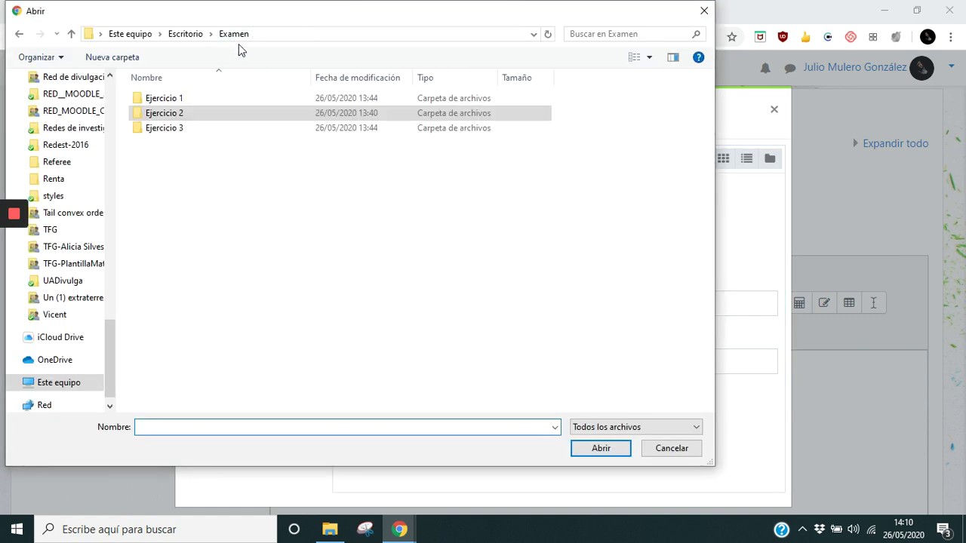
pyautogui.doubleClick(199, 128)
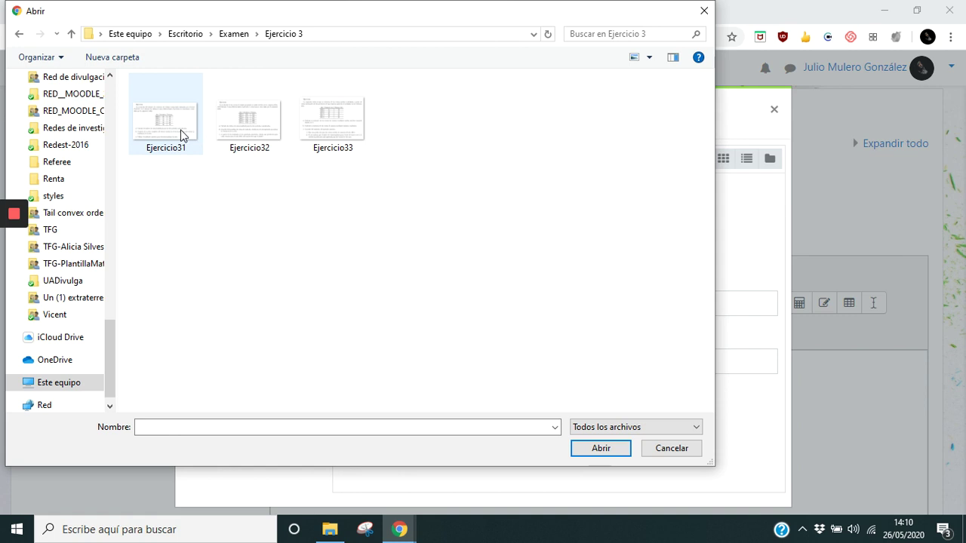
pyautogui.doubleClick(181, 134)
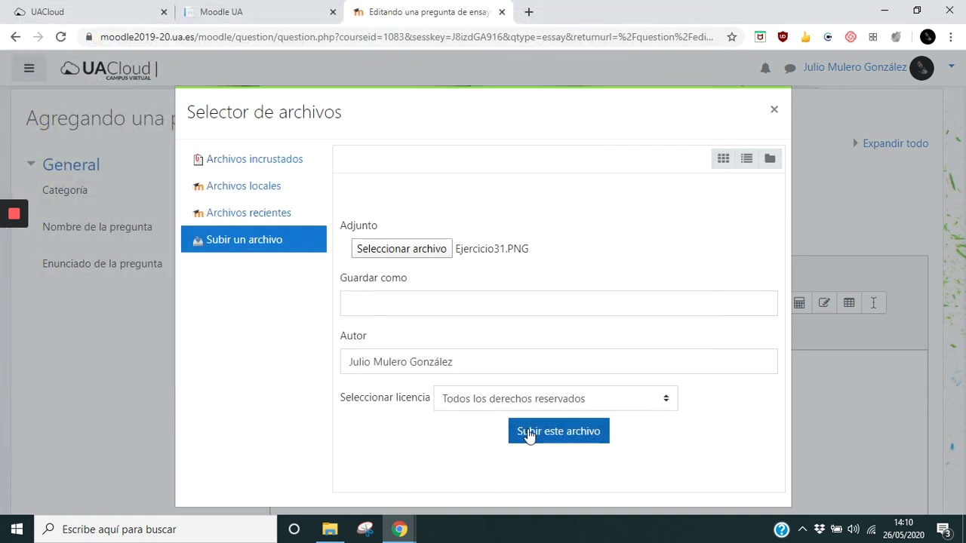
pyautogui.click(369, 303)
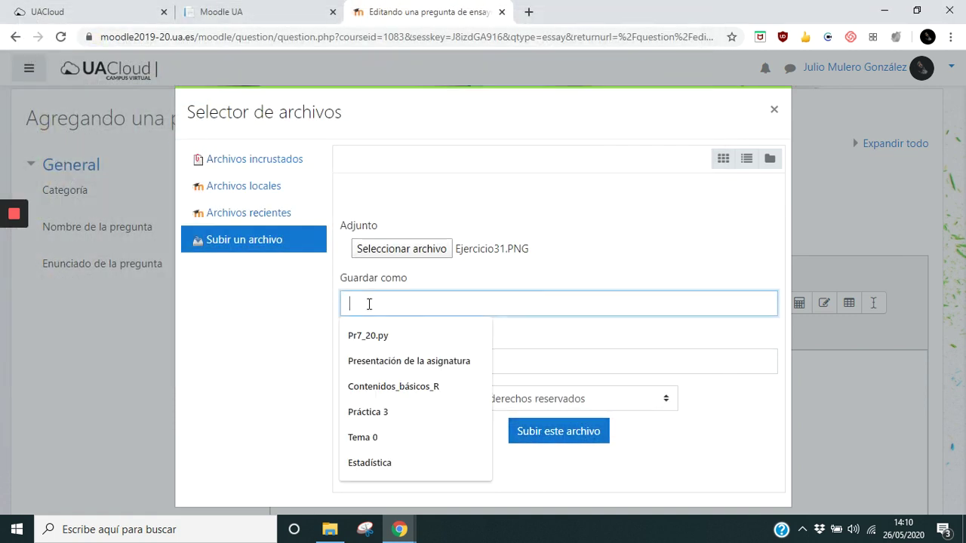
pyautogui.click(384, 277)
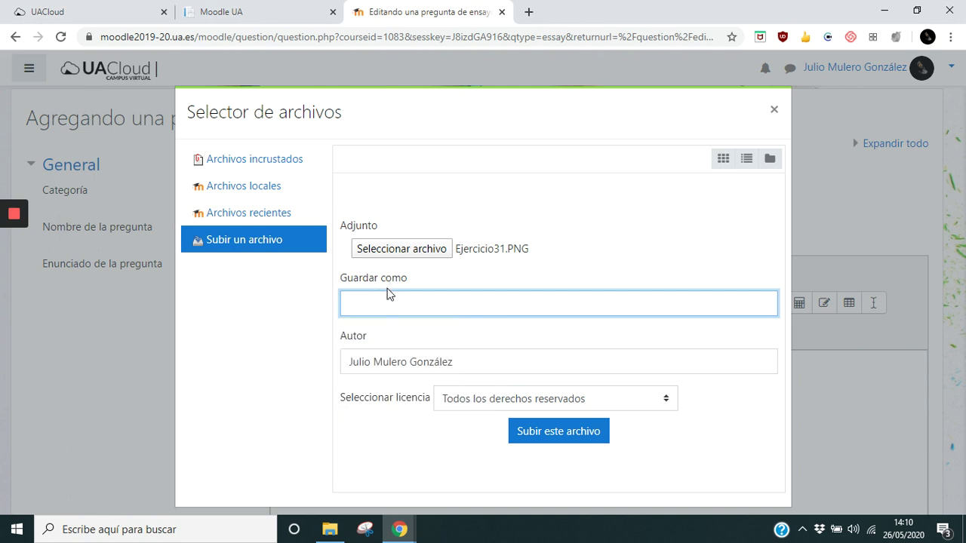
pyautogui.click(577, 440)
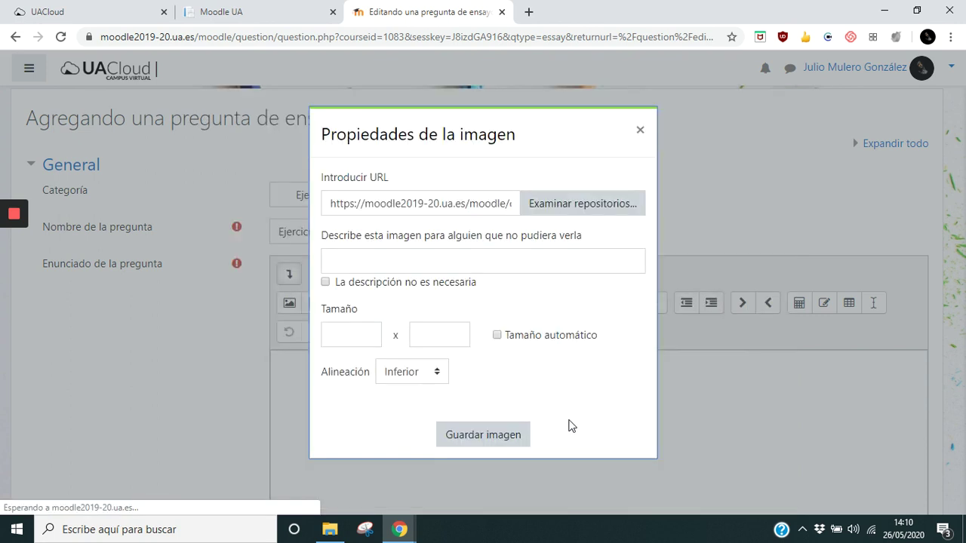
# Check the uploaded image's preview, mark its description as not necessary, and save the image into the question statement
pyautogui.scroll(-2, 323, 319)
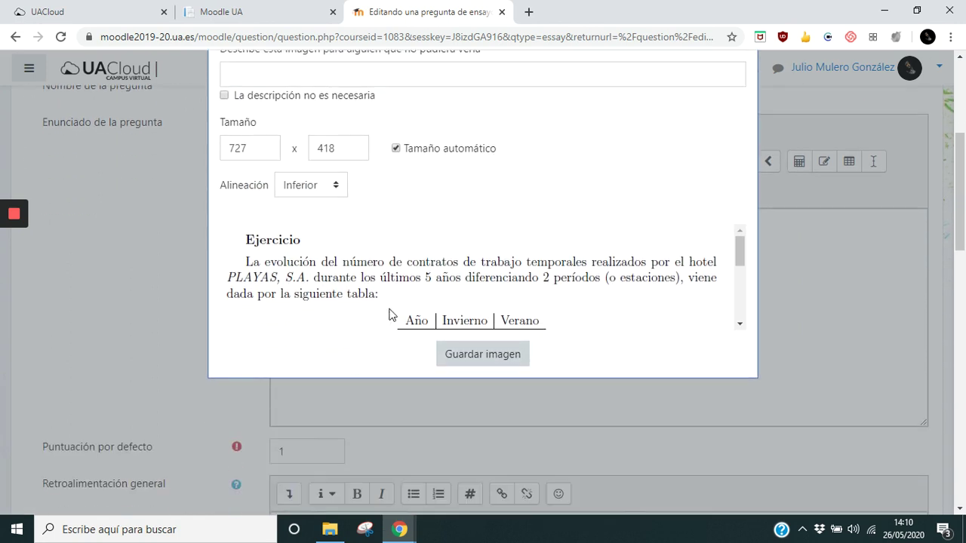
pyautogui.scroll(-5, 390, 314)
pyautogui.scroll(1, 423, 308)
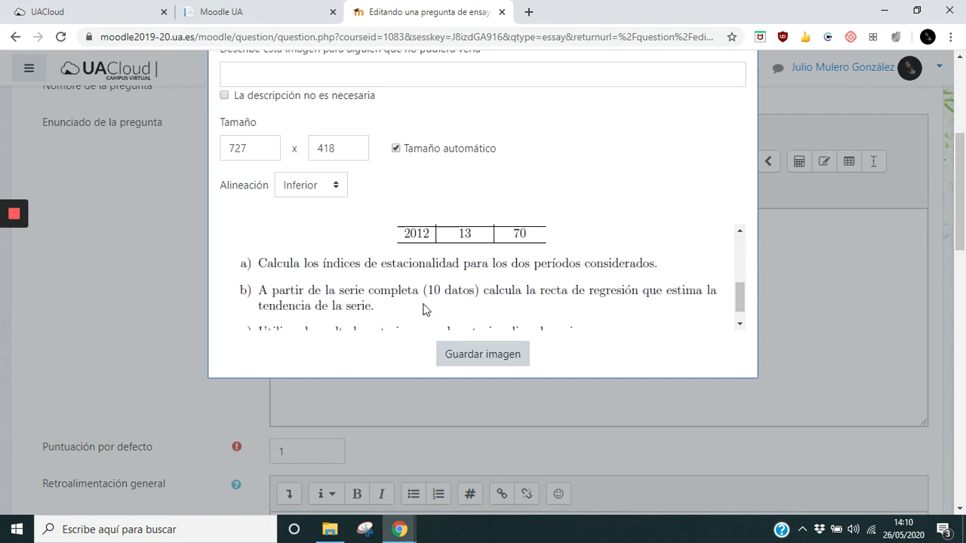
pyautogui.scroll(3, 399, 309)
pyautogui.scroll(1, 233, 208)
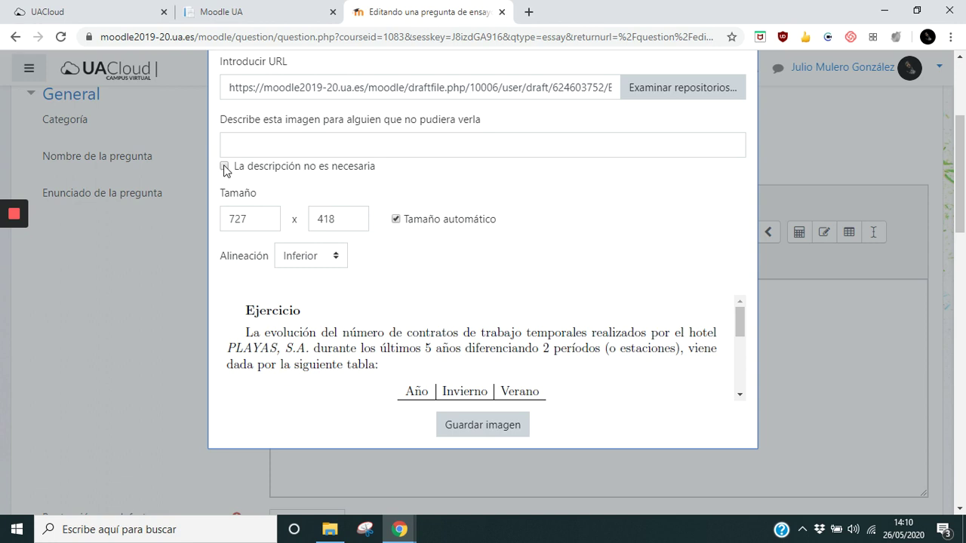
pyautogui.click(223, 167)
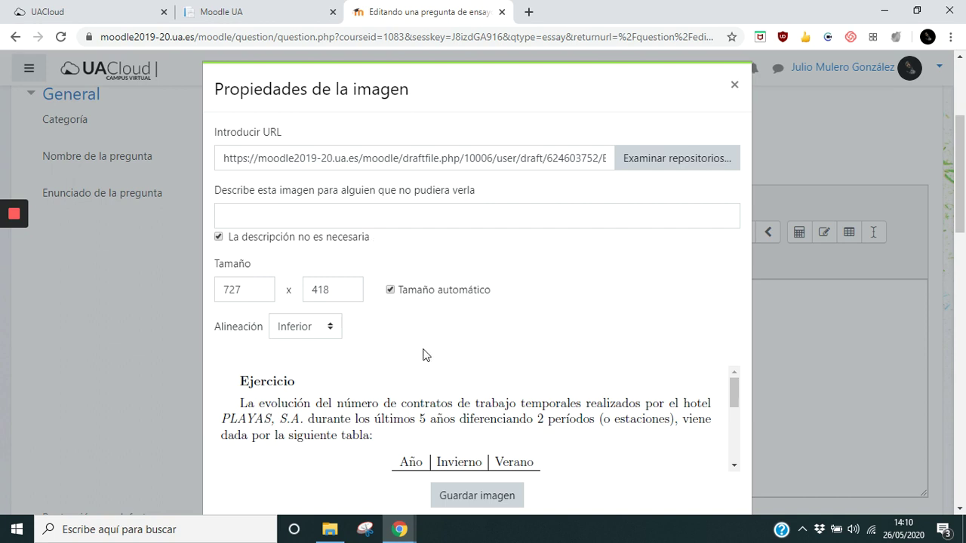
pyautogui.scroll(-1, 455, 394)
pyautogui.click(494, 499)
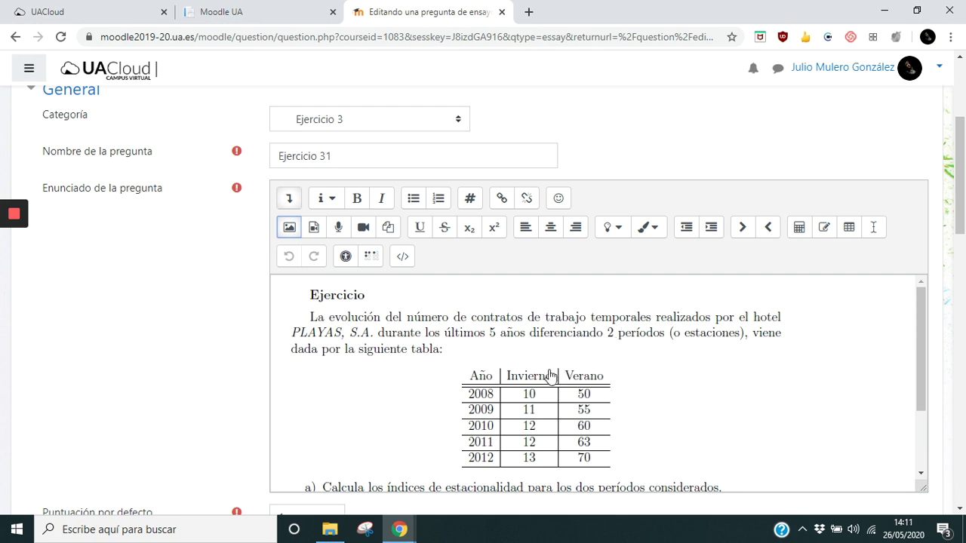
# Review the inserted statement image, the default mark and the general feedback field of the question
pyautogui.scroll(-3, 546, 390)
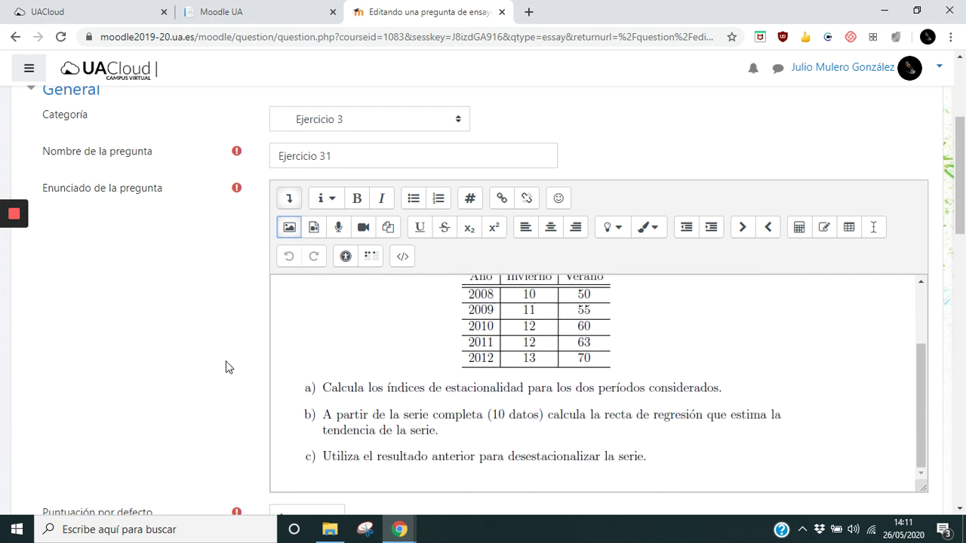
pyautogui.scroll(-3, 226, 361)
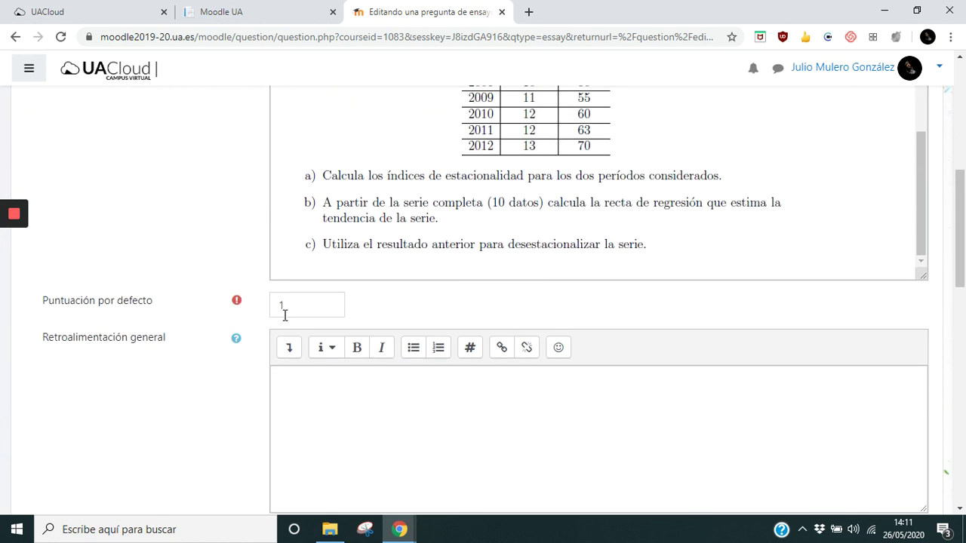
pyautogui.click(285, 316)
pyautogui.doubleClick(294, 308)
pyautogui.scroll(-1, 243, 397)
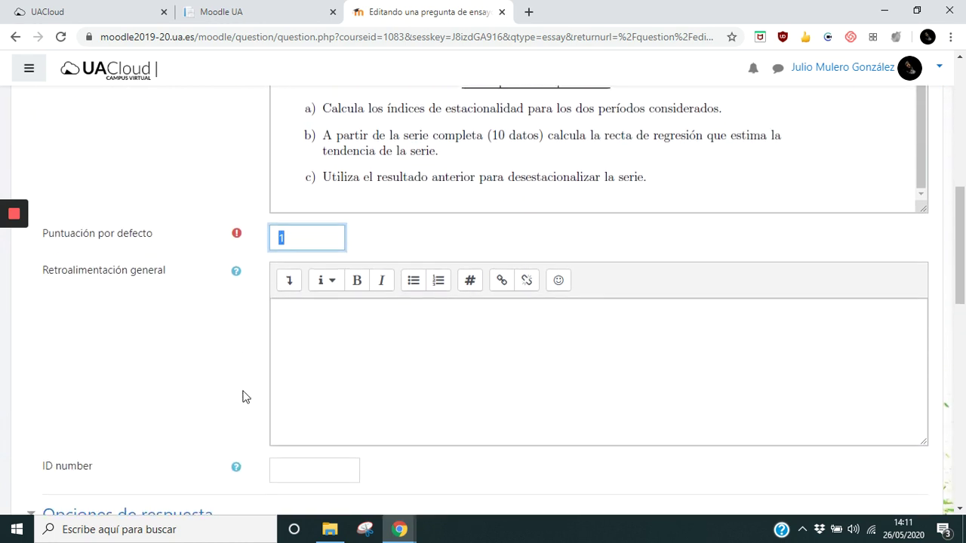
pyautogui.scroll(-1, 243, 397)
pyautogui.click(359, 306)
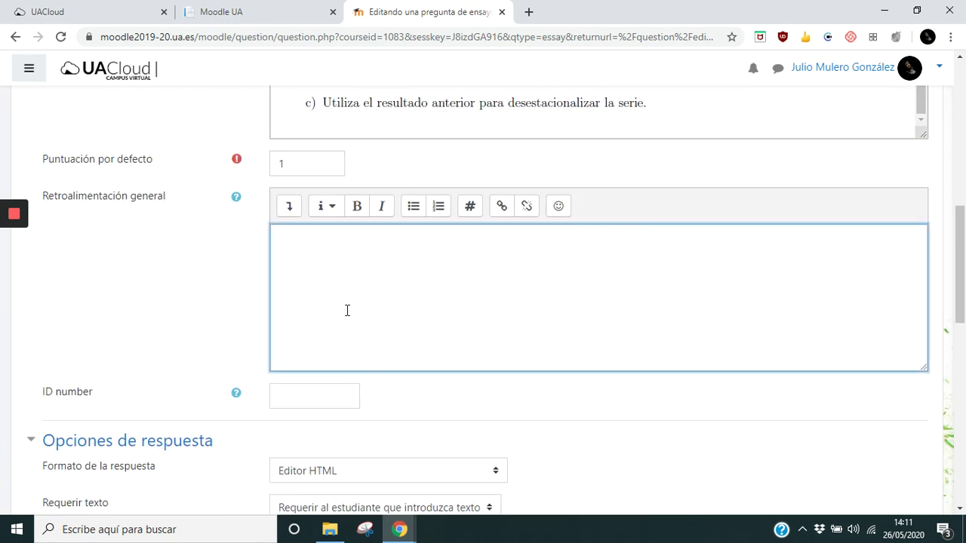
pyautogui.scroll(-2, 346, 322)
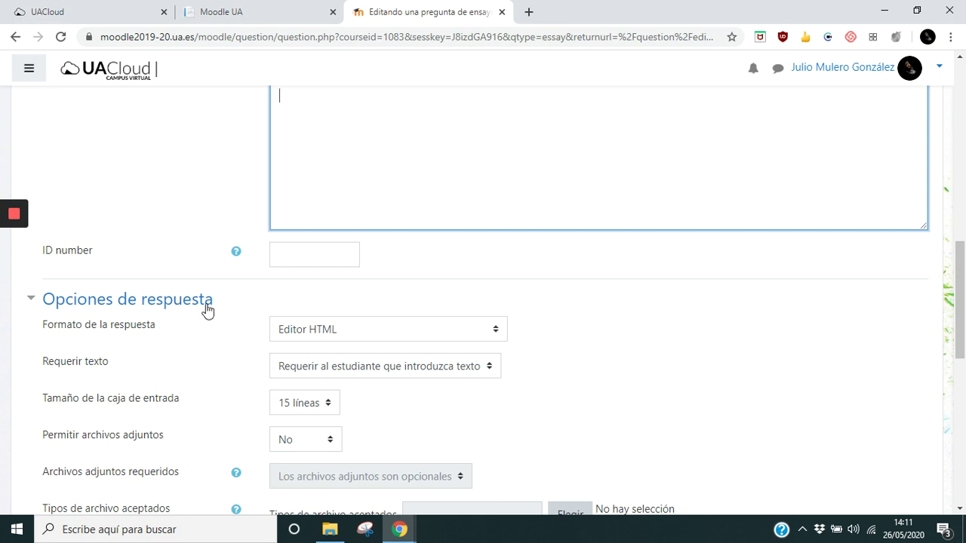
# Set the response format to Sin texto and the allowed attachments to Sin límite in the question's response options
pyautogui.scroll(-1, 131, 300)
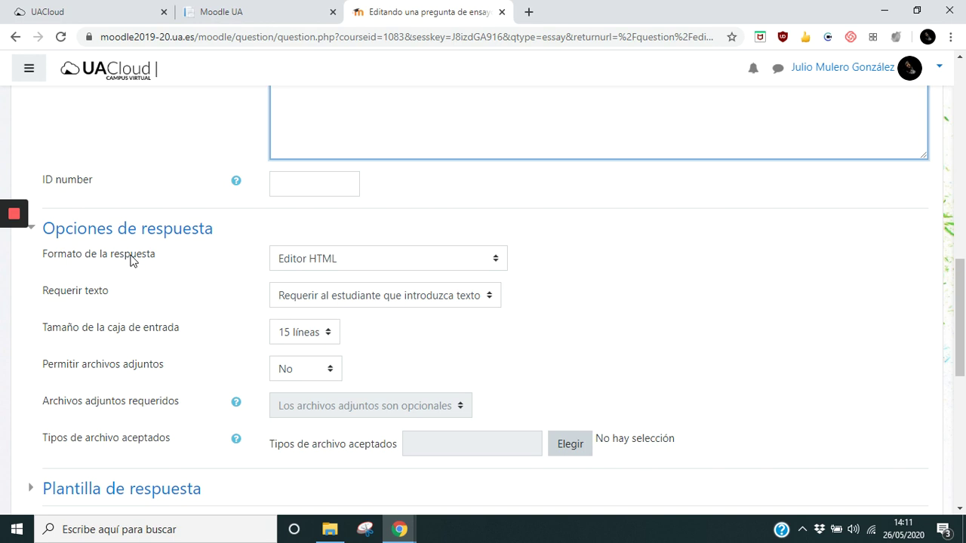
pyautogui.click(332, 264)
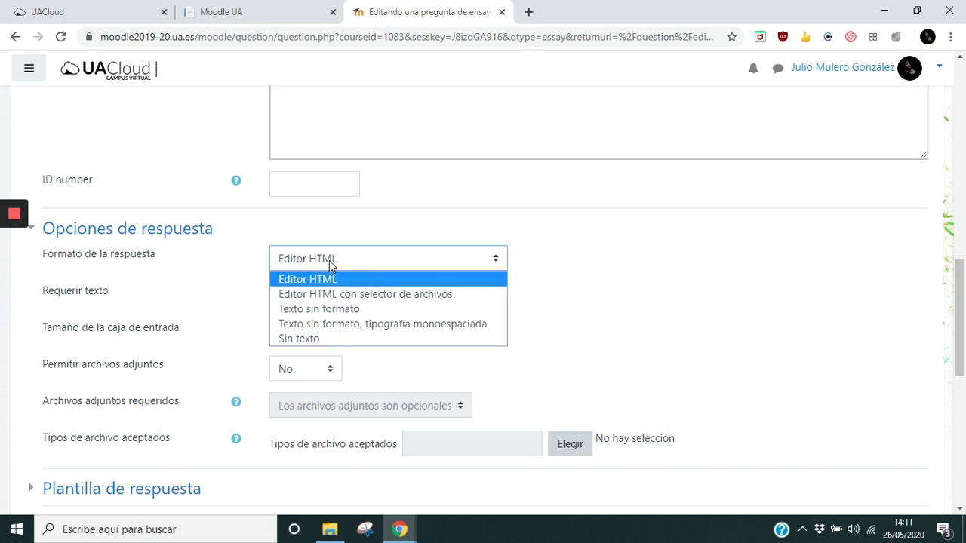
pyautogui.click(327, 340)
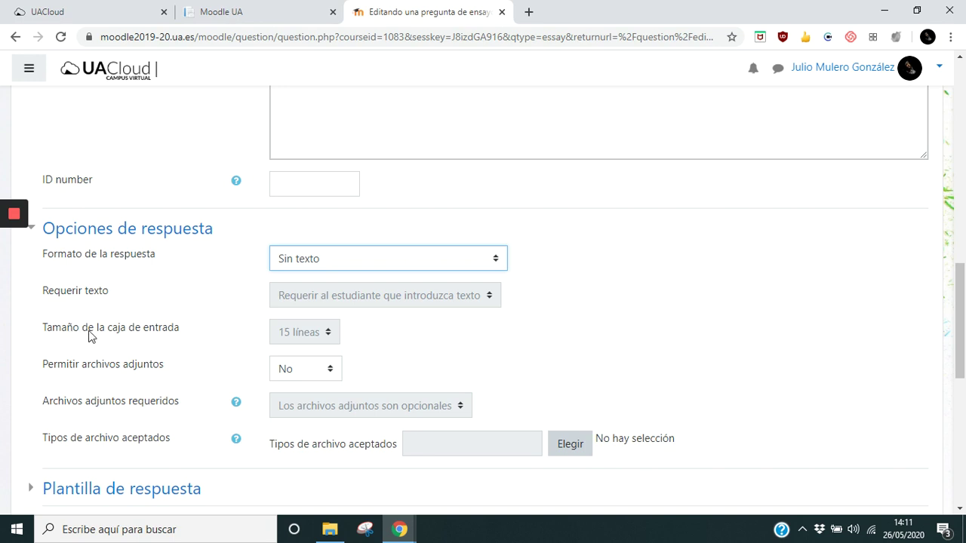
pyautogui.scroll(-1, 201, 327)
pyautogui.scroll(-1, 201, 327)
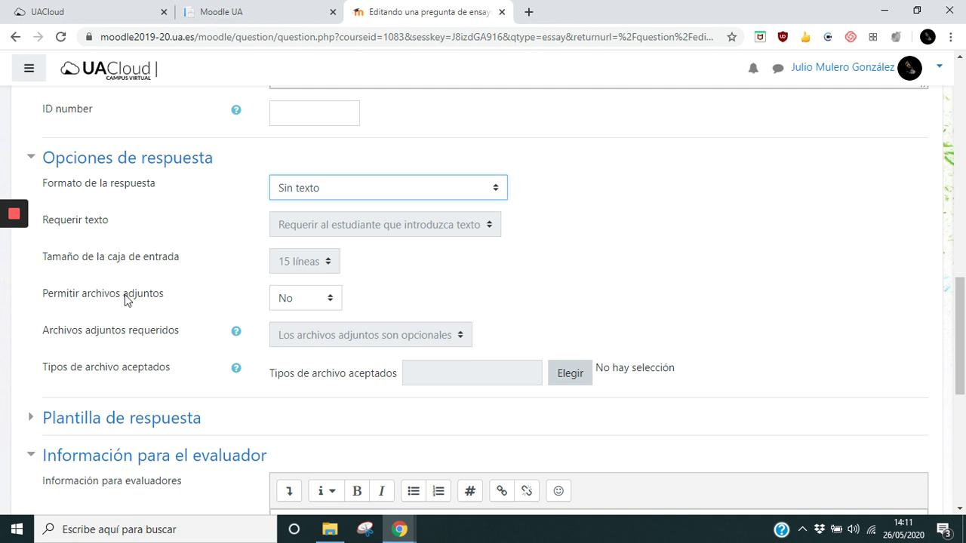
pyautogui.click(292, 300)
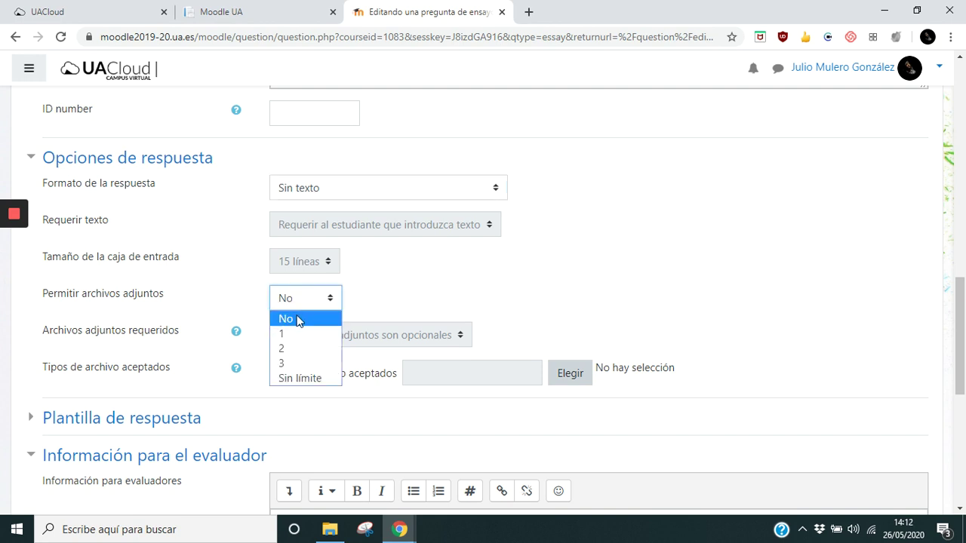
pyautogui.click(293, 378)
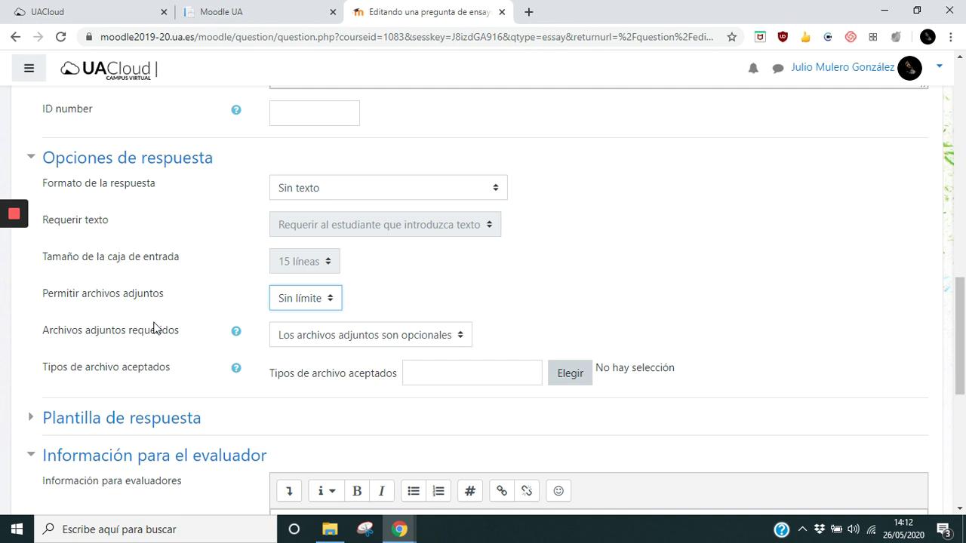
# Set the required attachments to 1 and look through the accepted file types without selecting any
pyautogui.click(293, 335)
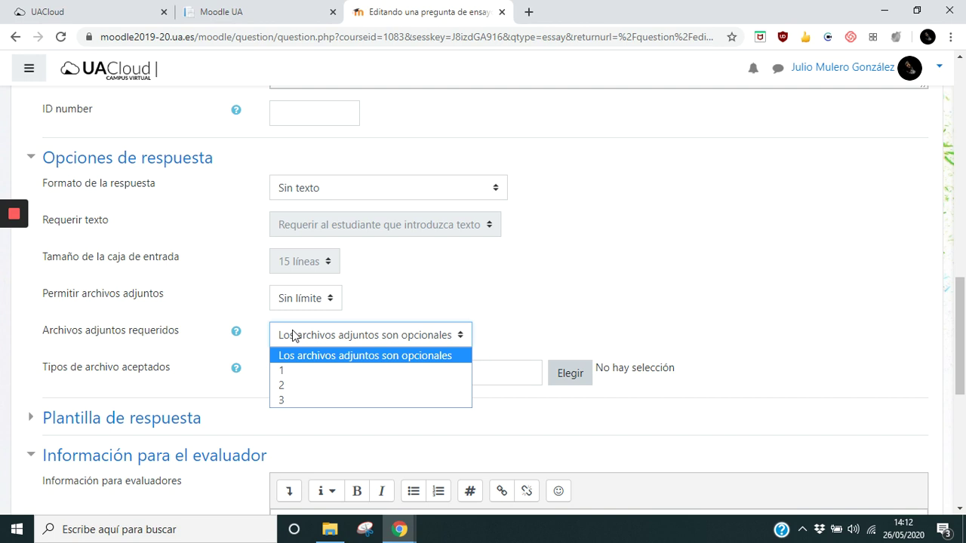
pyautogui.click(290, 370)
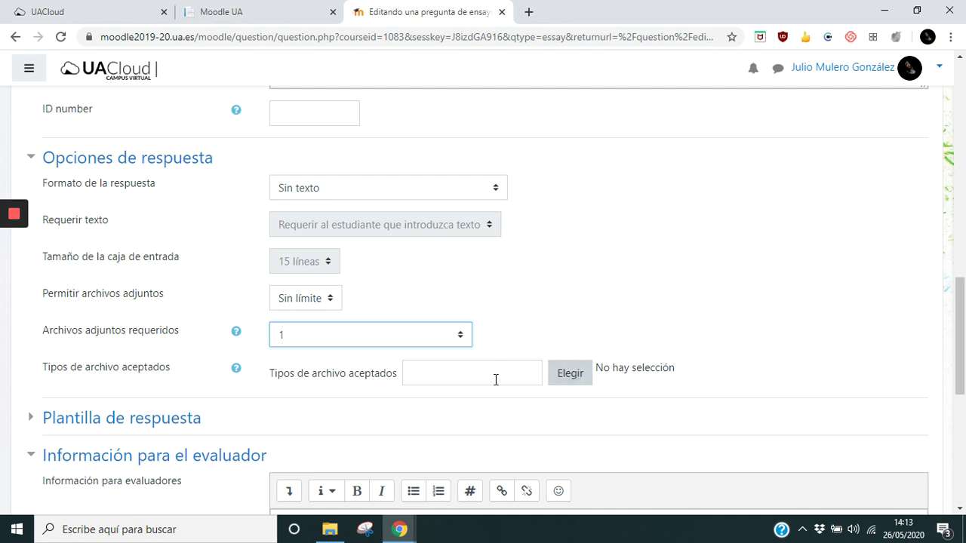
pyautogui.click(573, 377)
pyautogui.scroll(-7, 535, 370)
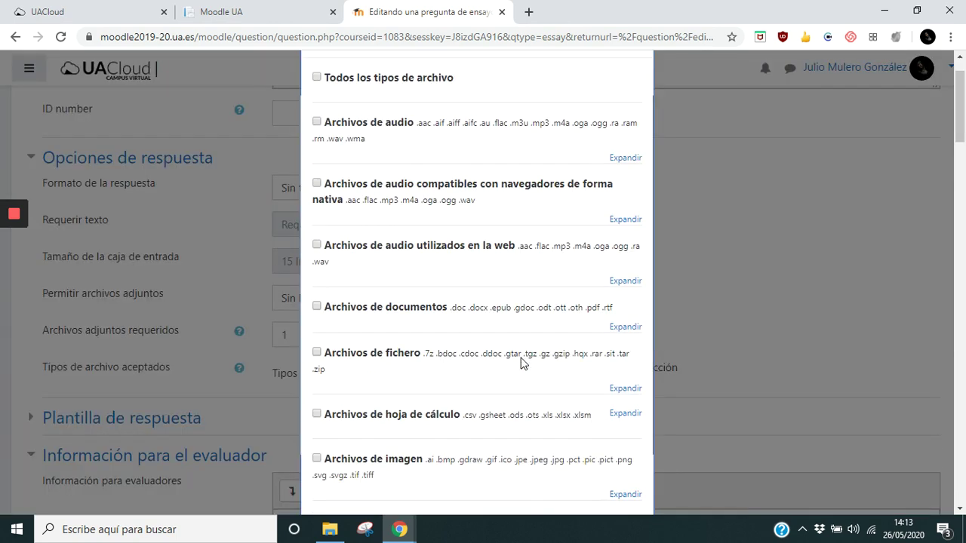
pyautogui.scroll(-20, 503, 366)
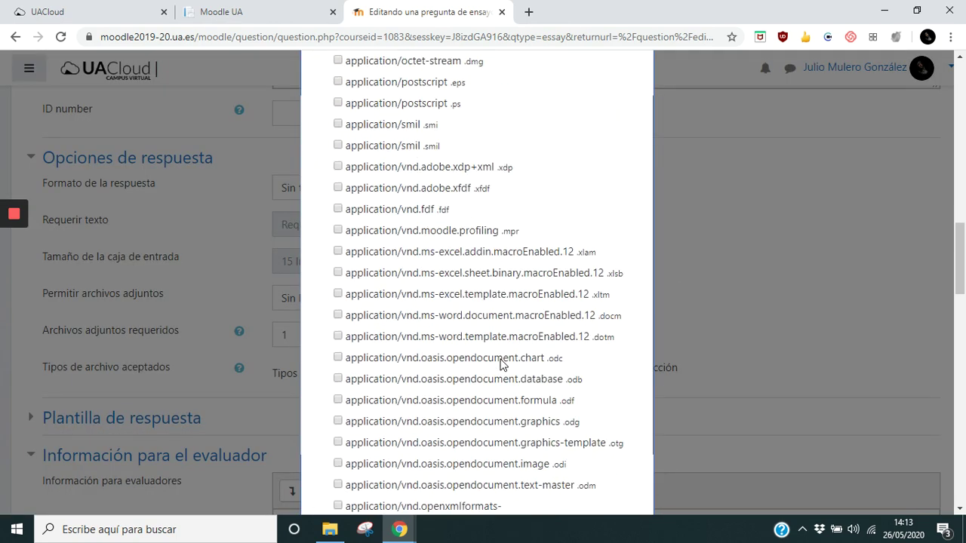
pyautogui.scroll(-3, 503, 365)
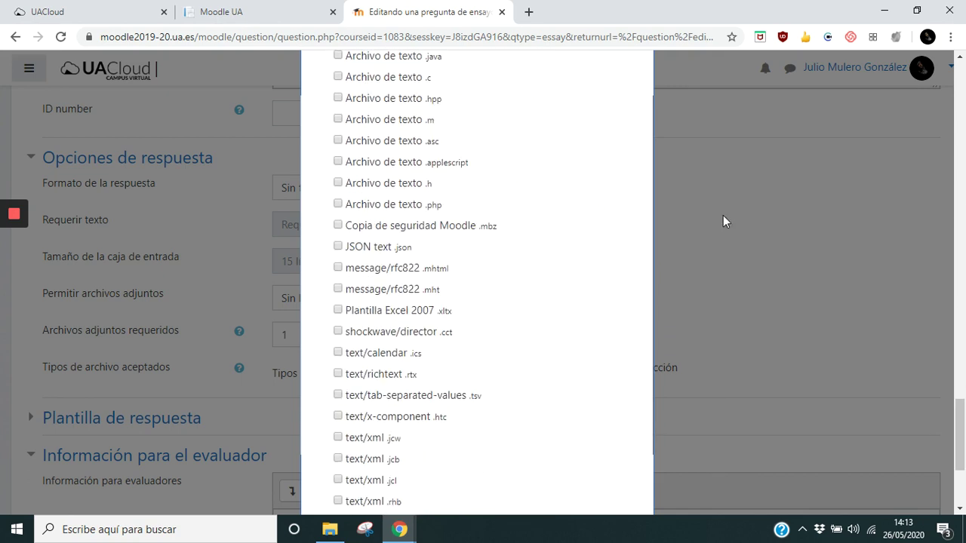
pyautogui.click(724, 219)
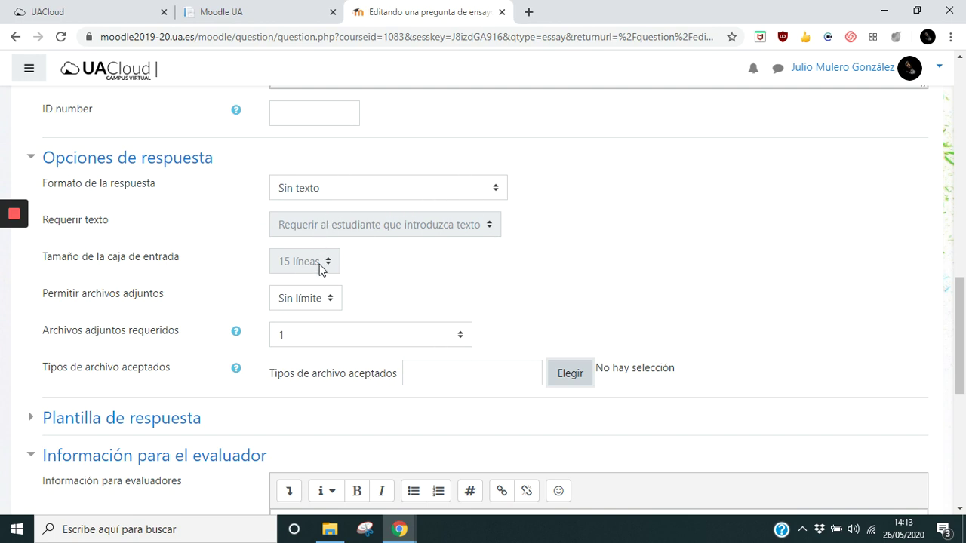
# Check the response template section, collapse it and the evaluator information section, and save the question
pyautogui.scroll(-2, 318, 265)
pyautogui.click(166, 281)
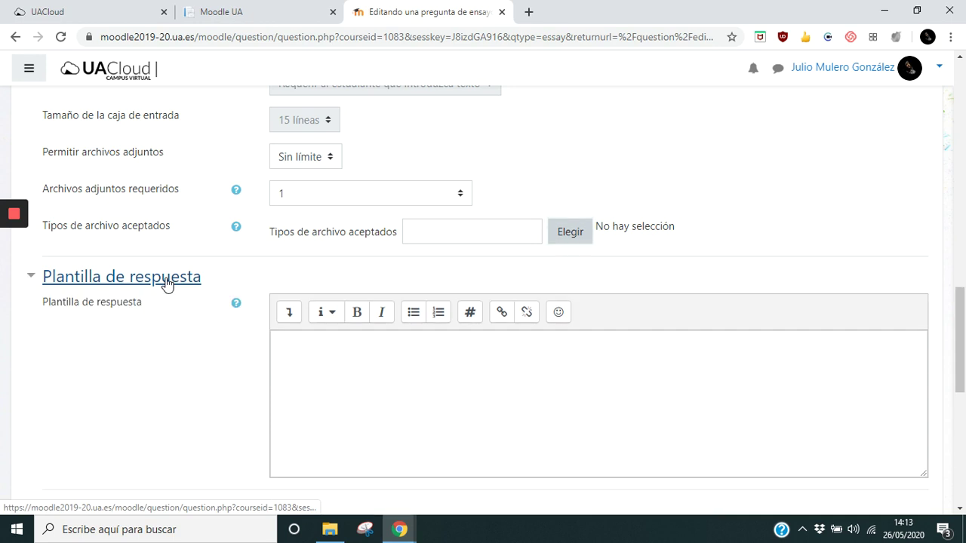
pyautogui.click(166, 280)
pyautogui.scroll(-1, 180, 268)
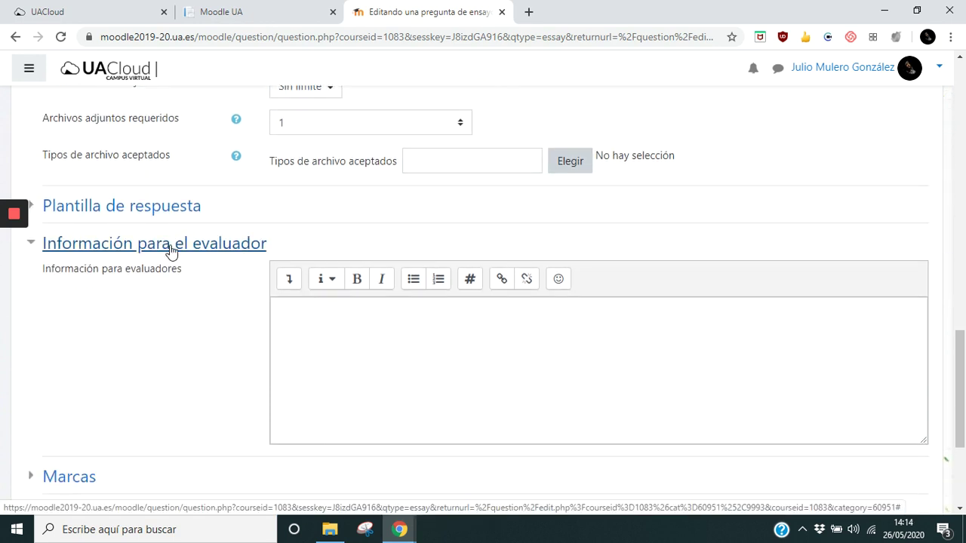
pyautogui.click(171, 251)
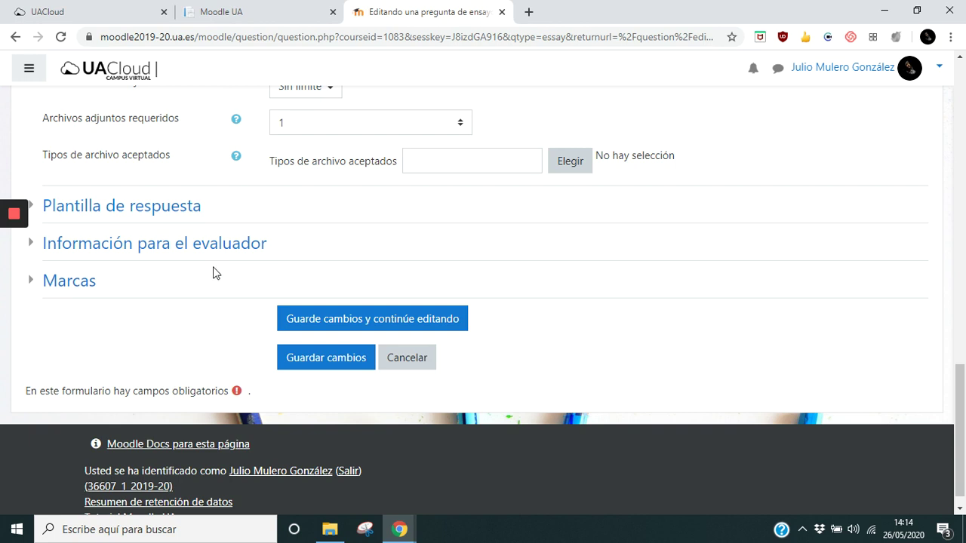
pyautogui.click(311, 363)
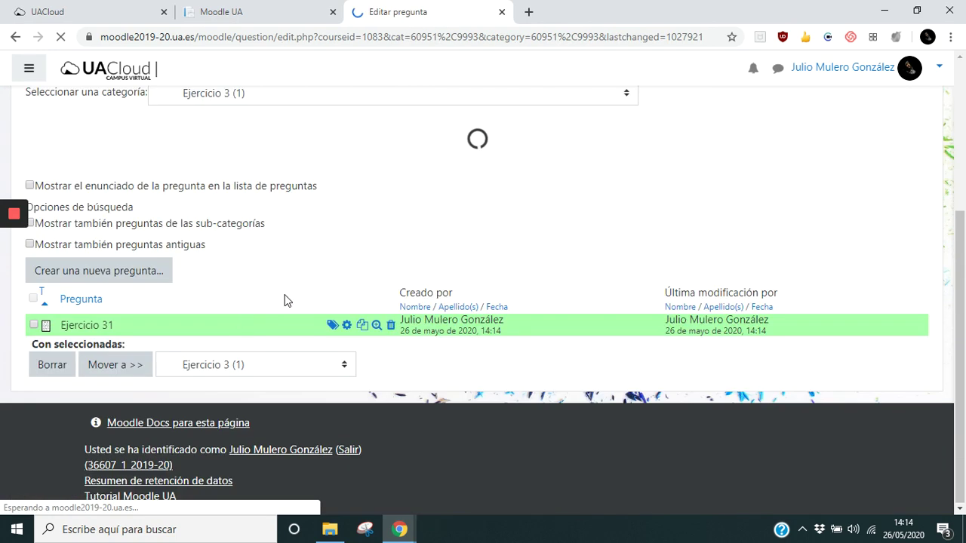
# Preview the Ejercicio 31 question, checking its statement image and file upload area, and close the preview
pyautogui.click(376, 330)
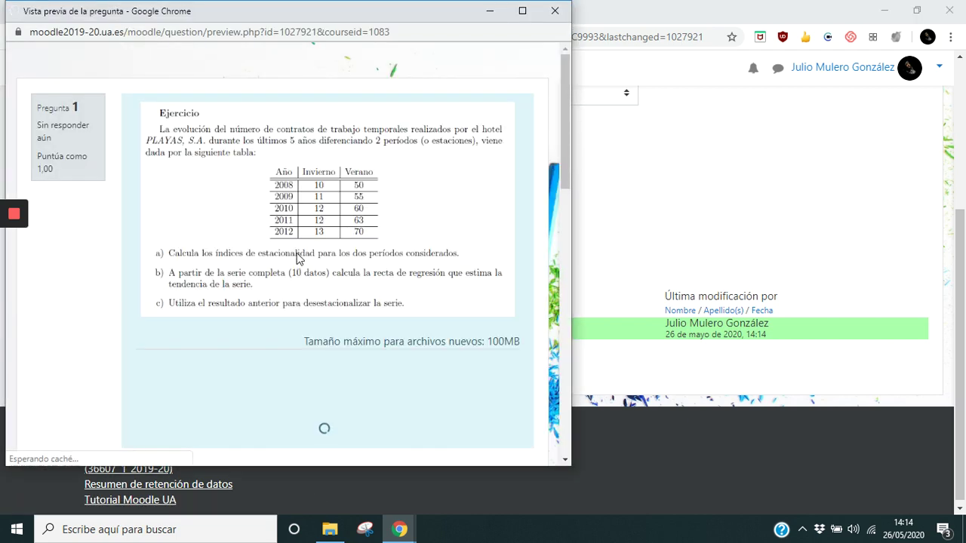
pyautogui.scroll(-3, 302, 268)
pyautogui.scroll(3, 304, 272)
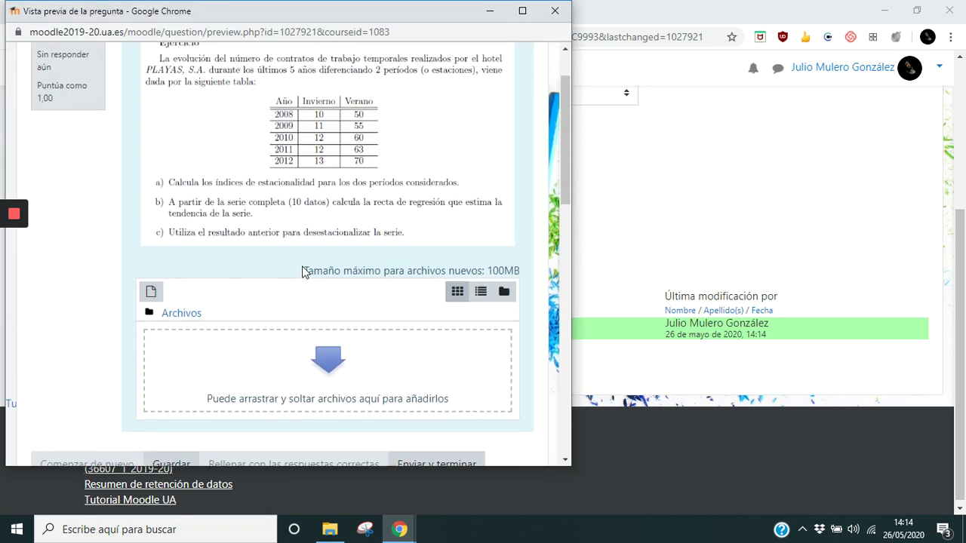
pyautogui.scroll(-3, 302, 271)
pyautogui.scroll(3, 302, 272)
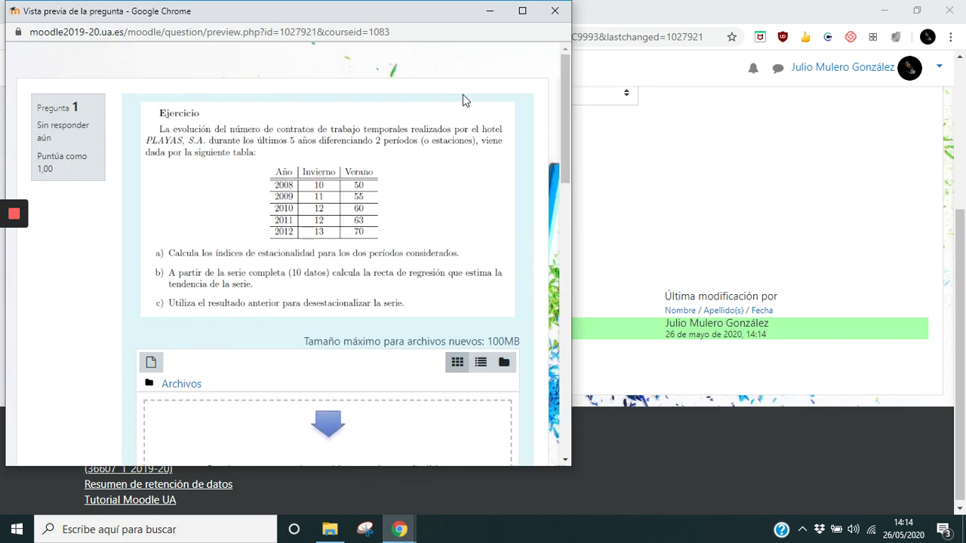
pyautogui.click(564, 9)
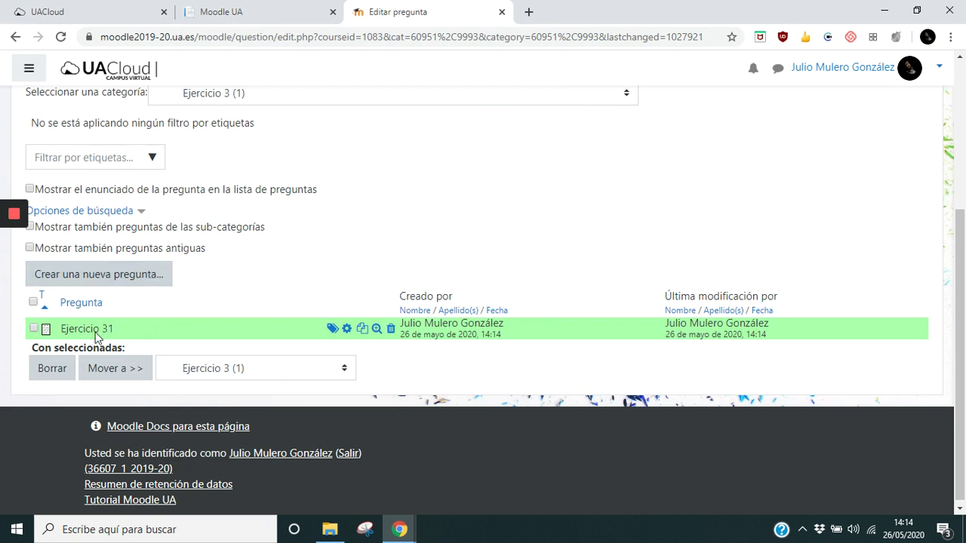
# Create a new Ensayo question in the Ejercicio 3 category and enter Ejercicio31 as its name
pyautogui.click(106, 275)
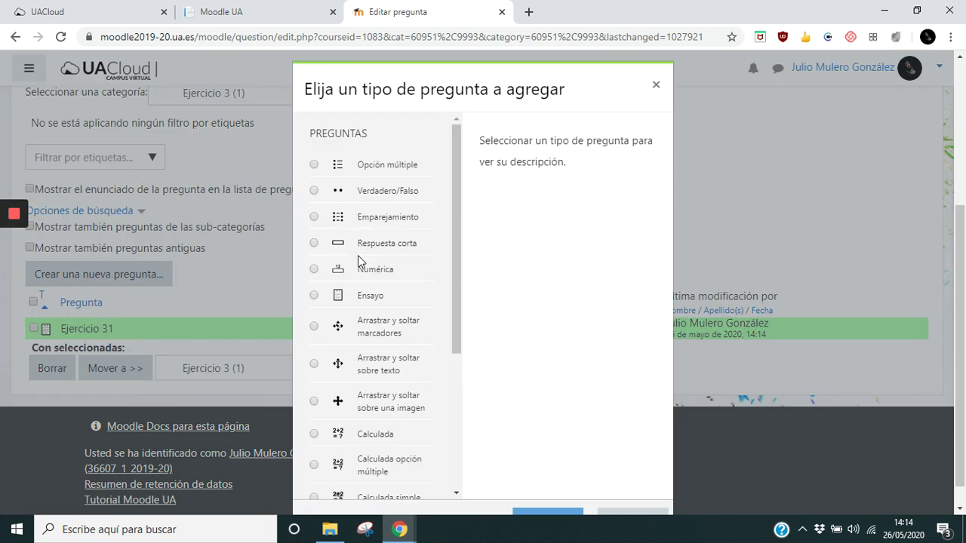
pyautogui.click(359, 296)
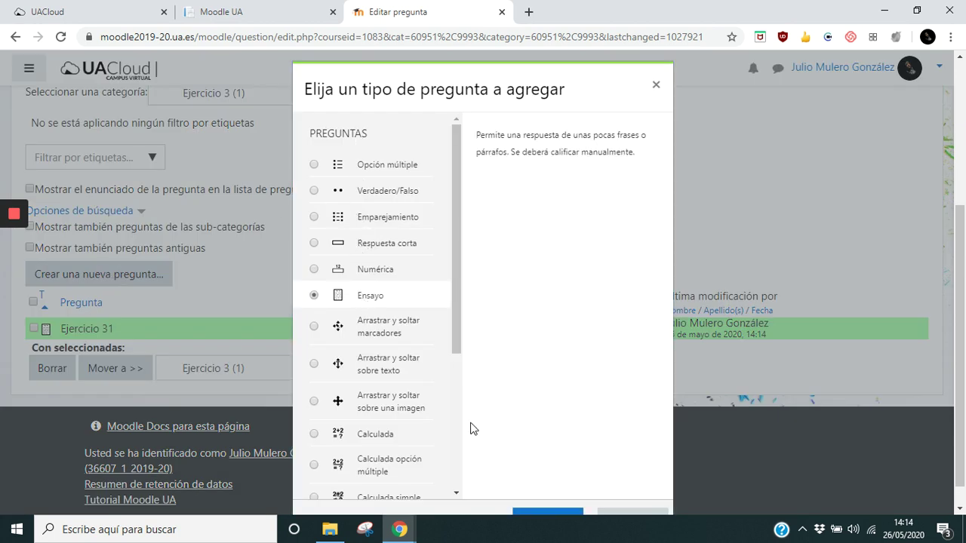
pyautogui.scroll(-1, 548, 486)
pyautogui.click(547, 495)
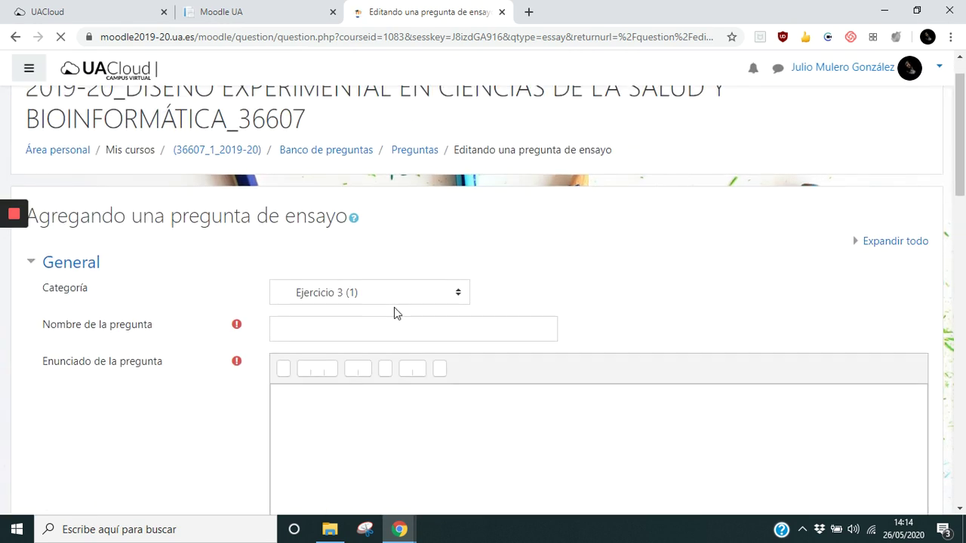
pyautogui.click(345, 324)
pyautogui.write('E')
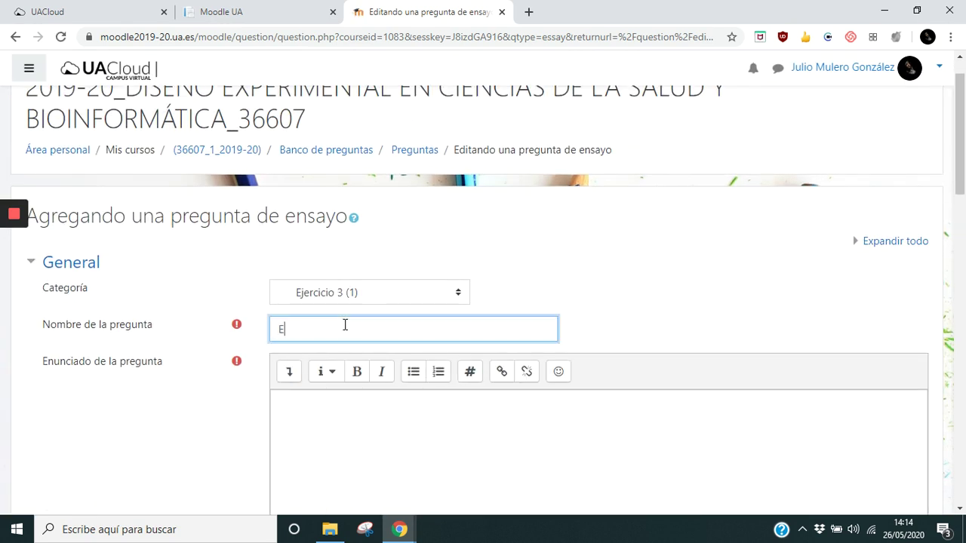
pyautogui.write('jercicio 31')
# Upload Ejercicio32.PNG as an image for the new question's statement
pyautogui.click(292, 371)
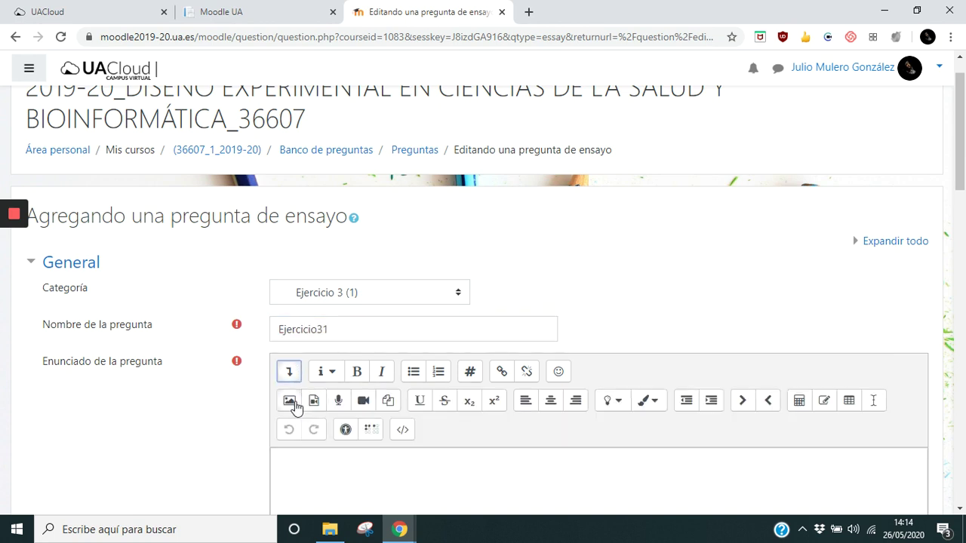
pyautogui.click(289, 401)
pyautogui.click(607, 203)
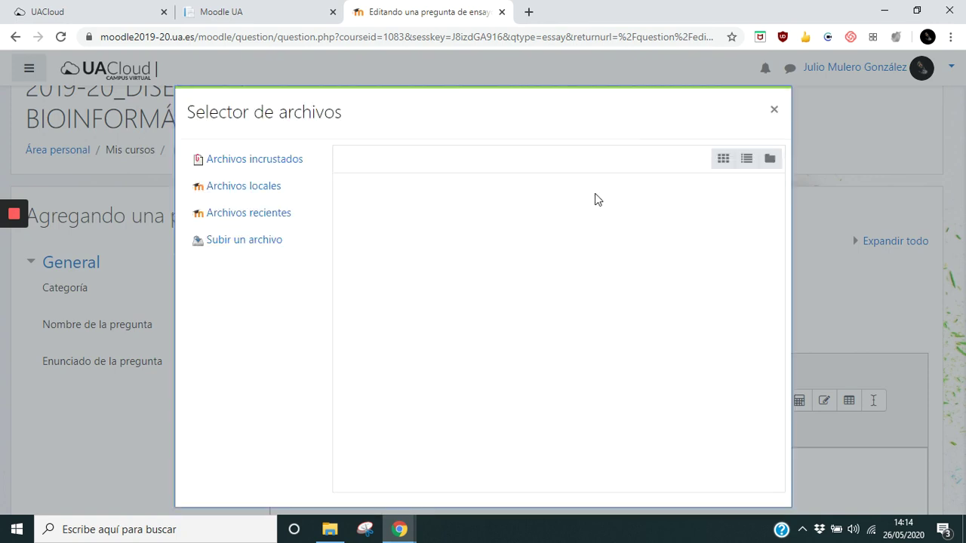
pyautogui.click(392, 250)
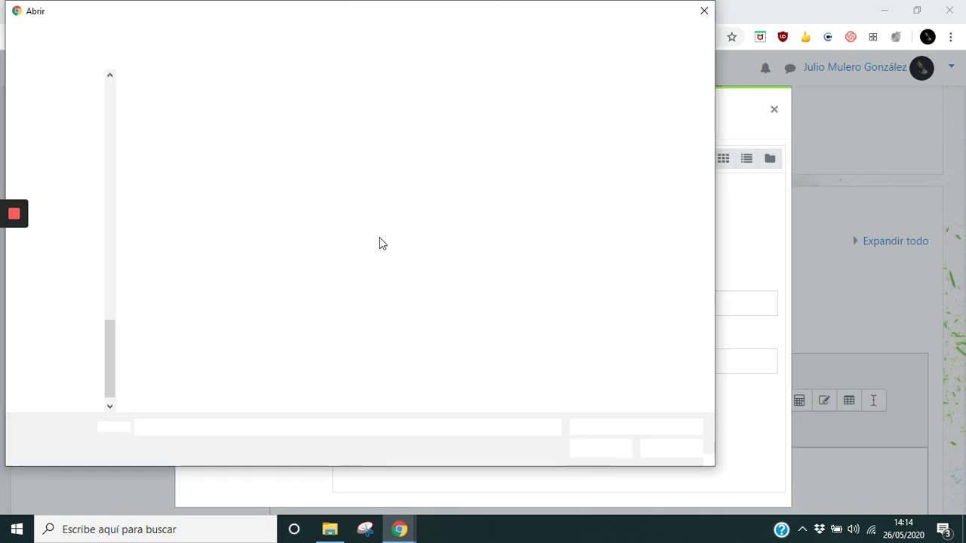
pyautogui.click(263, 136)
pyautogui.doubleClick(263, 137)
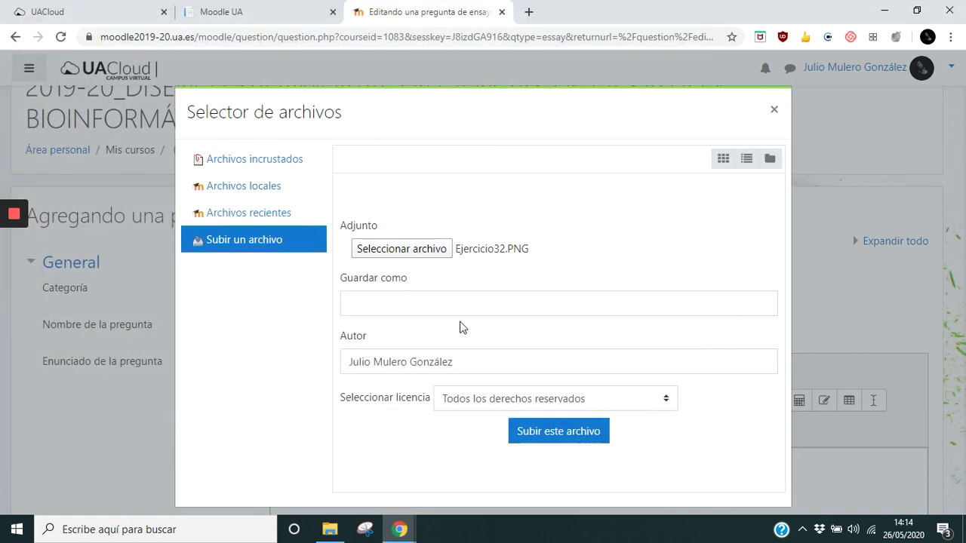
pyautogui.click(555, 430)
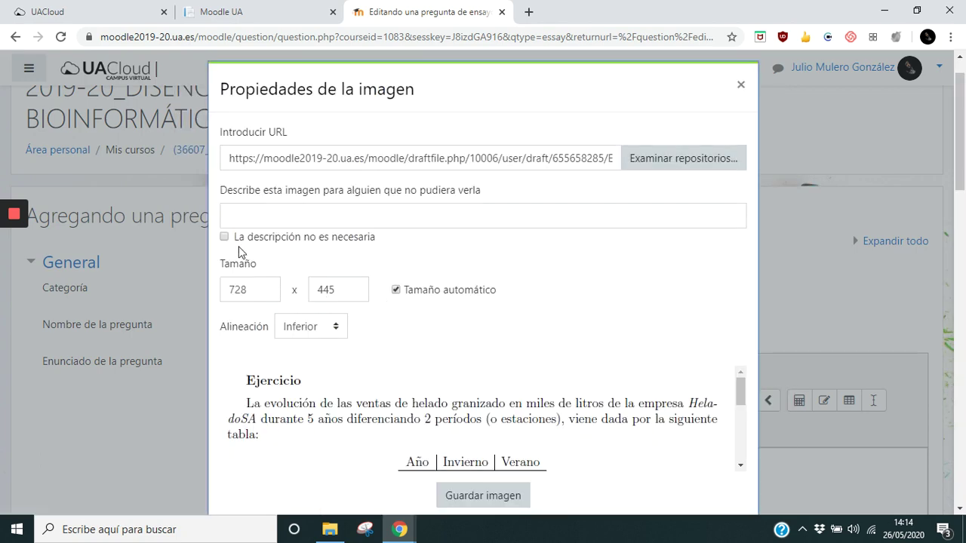
# Mark the image description as not necessary and save the image into the question statement
pyautogui.click(231, 239)
pyautogui.scroll(-1, 437, 309)
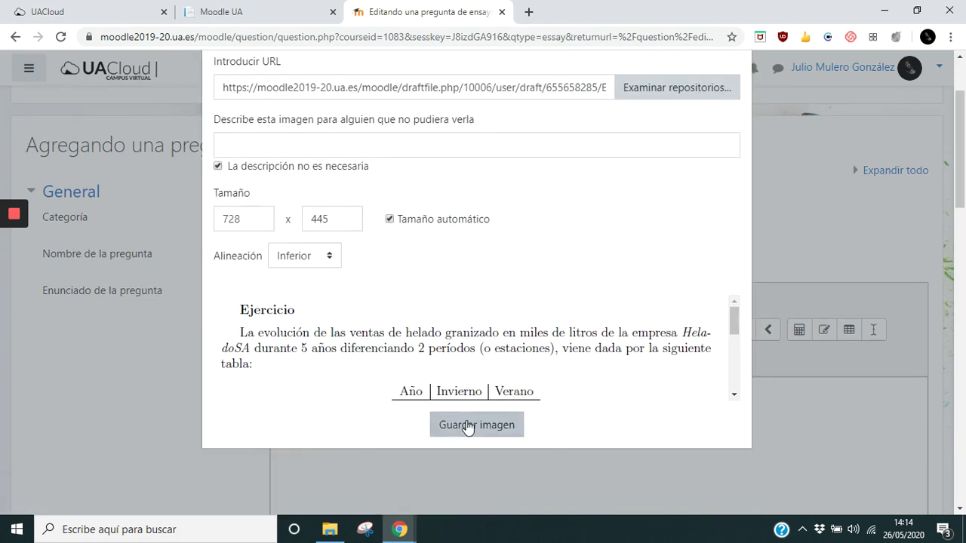
pyautogui.click(465, 425)
pyautogui.scroll(-1, 479, 408)
pyautogui.scroll(2, 479, 408)
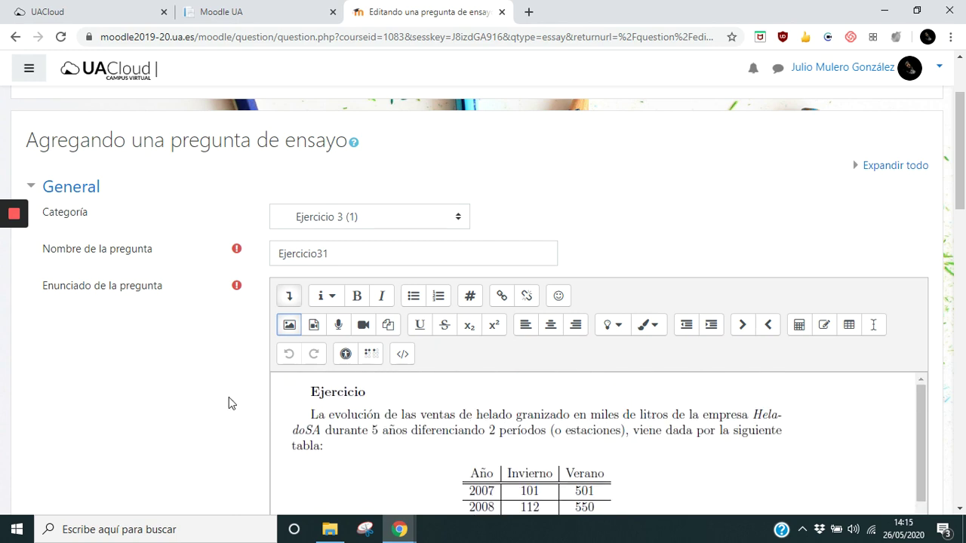
# Set the new question's response format to Sin texto and its allowed attachments to Sin límite
pyautogui.scroll(-1, 229, 401)
pyautogui.scroll(-2, 427, 392)
pyautogui.scroll(-3, 261, 375)
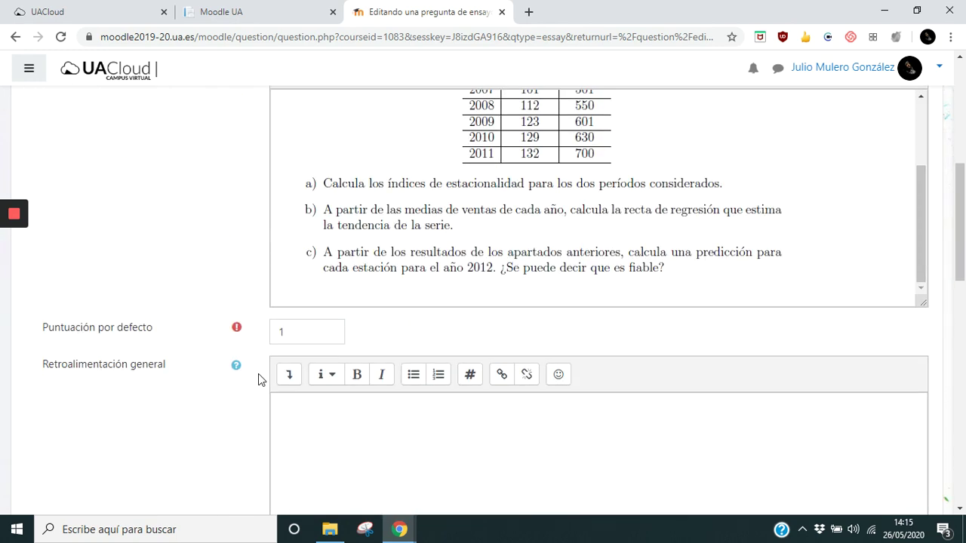
pyautogui.scroll(-5, 200, 364)
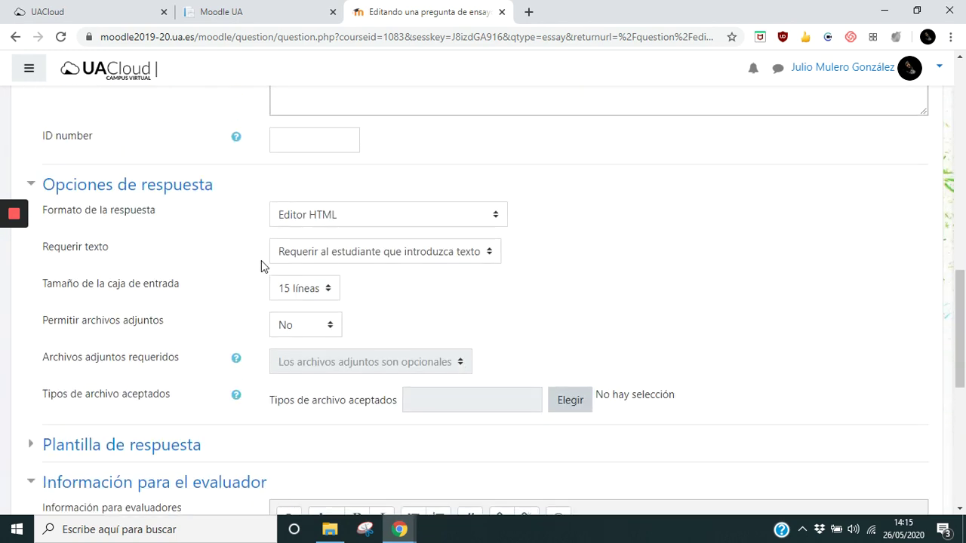
pyautogui.click(333, 214)
pyautogui.click(318, 292)
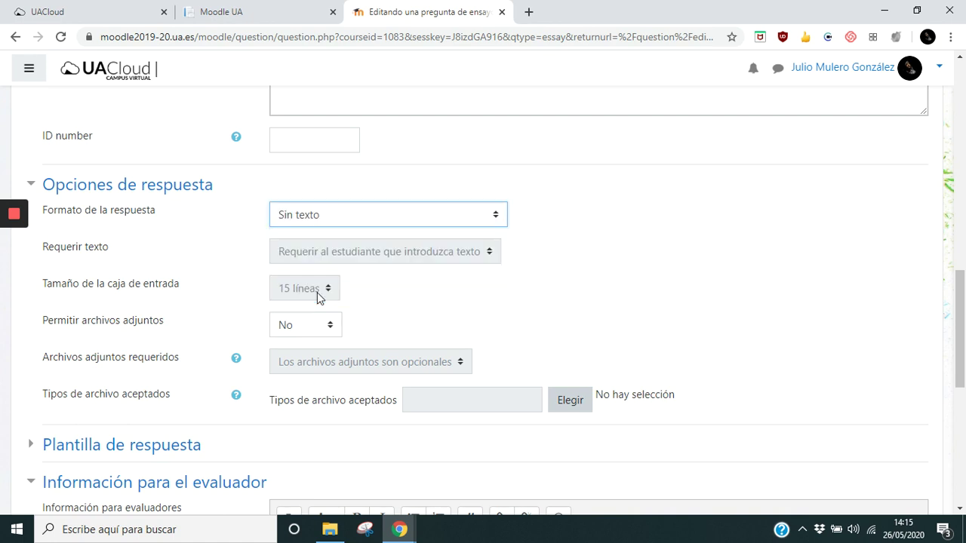
pyautogui.click(312, 324)
pyautogui.click(302, 420)
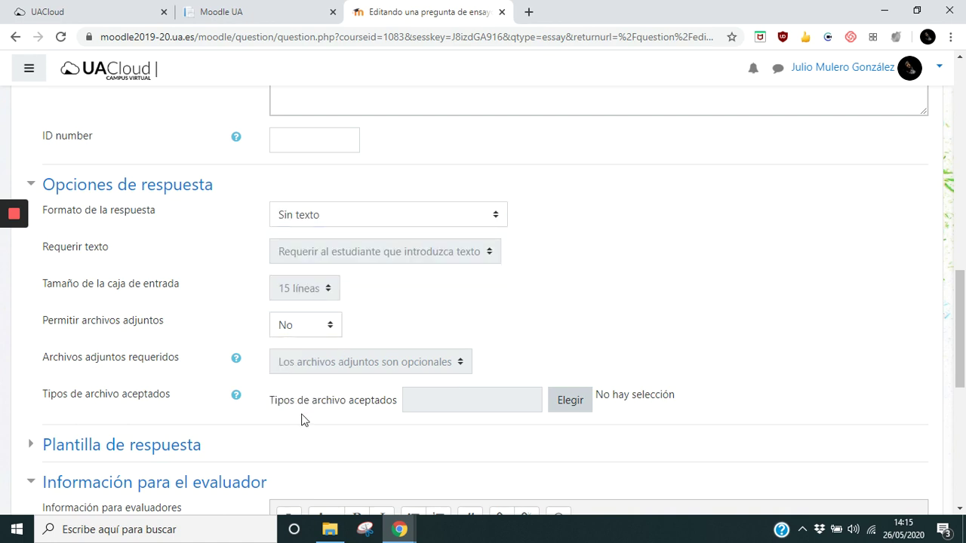
pyautogui.click(305, 331)
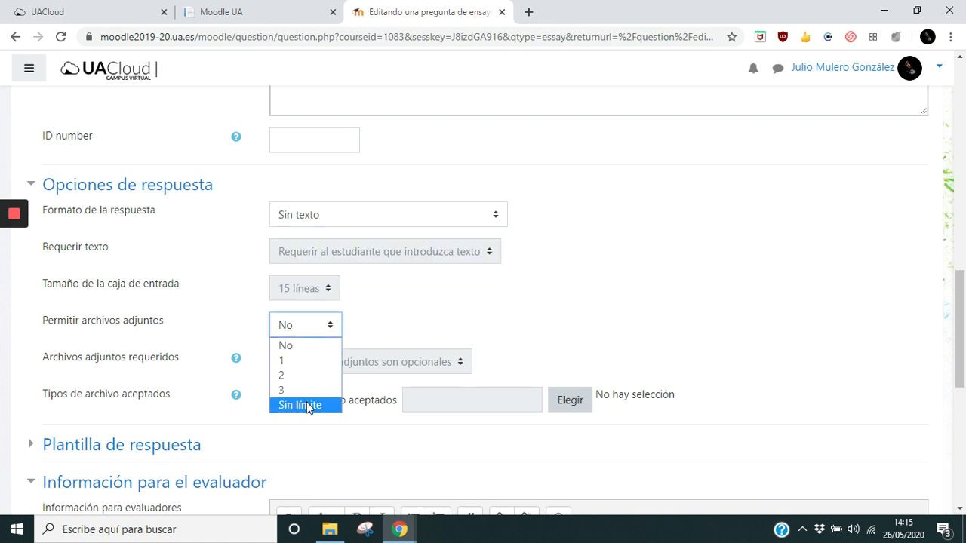
pyautogui.click(308, 403)
# Require 1 attachment for the new question and save it to the question bank
pyautogui.click(356, 371)
pyautogui.click(336, 393)
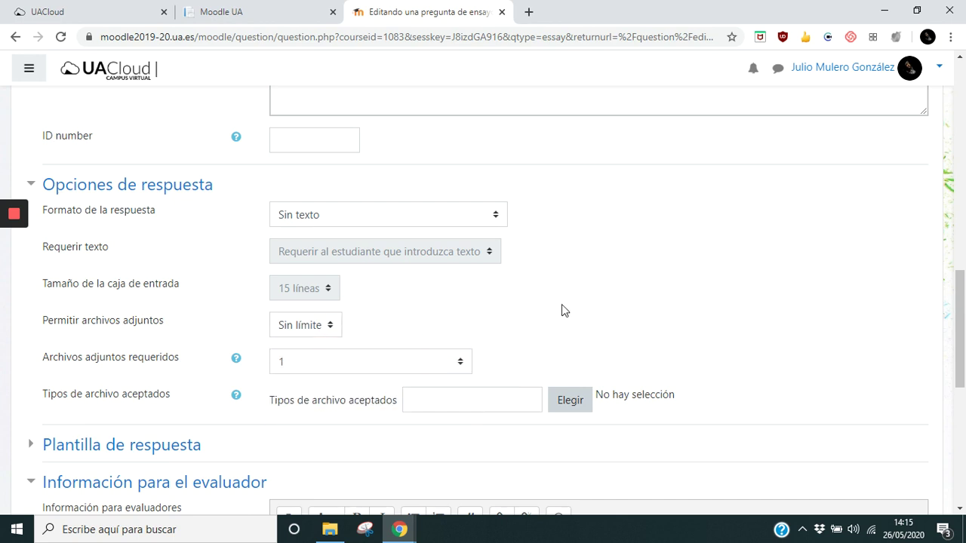
pyautogui.scroll(-6, 561, 304)
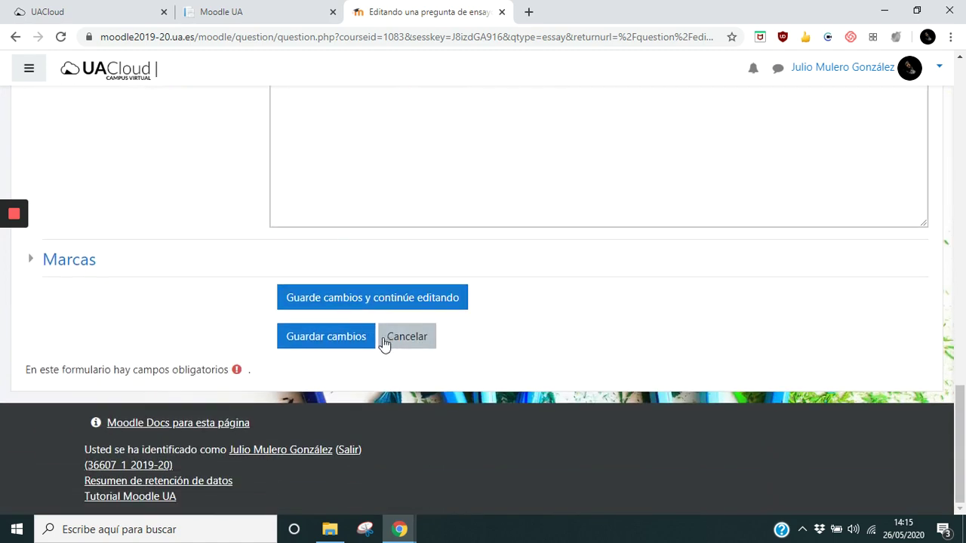
pyautogui.click(368, 340)
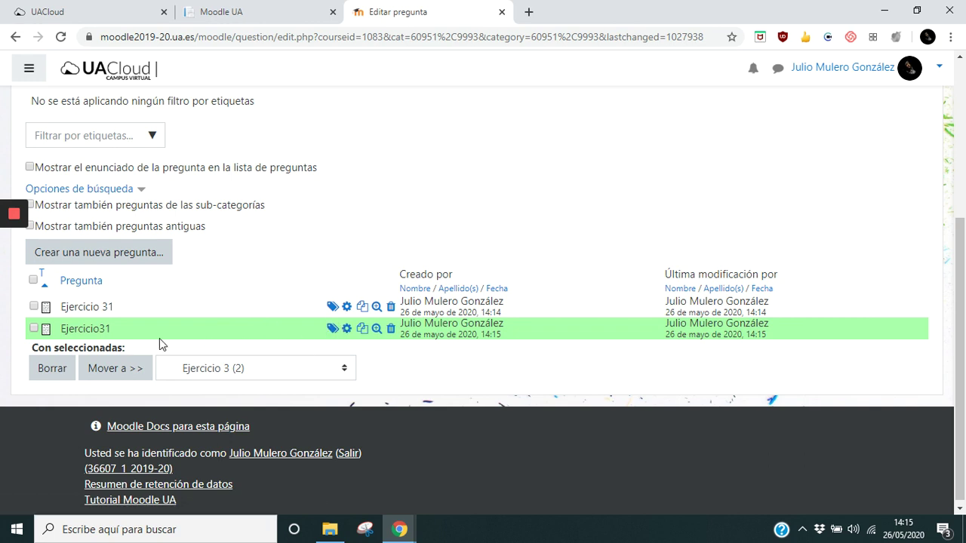
# Open the second question of the Ejercicio 3 category for editing and change its name to Ejercicio32
pyautogui.click(345, 330)
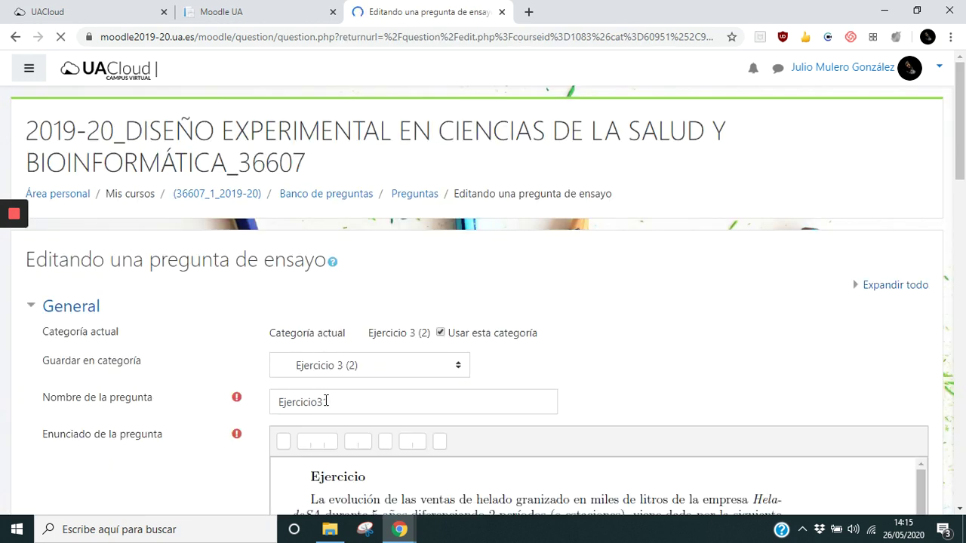
pyautogui.moveTo(323, 402); pyautogui.dragTo(329, 400)
pyautogui.write('2')
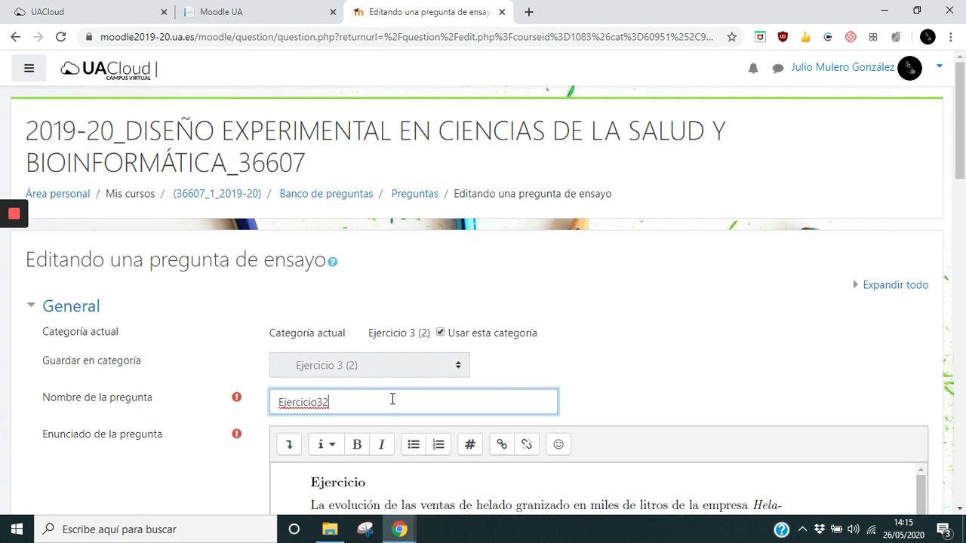
# Save the renamed Ejercicio32 question to the question bank, keeping its existing response options
pyautogui.click(589, 391)
pyautogui.scroll(-5, 519, 388)
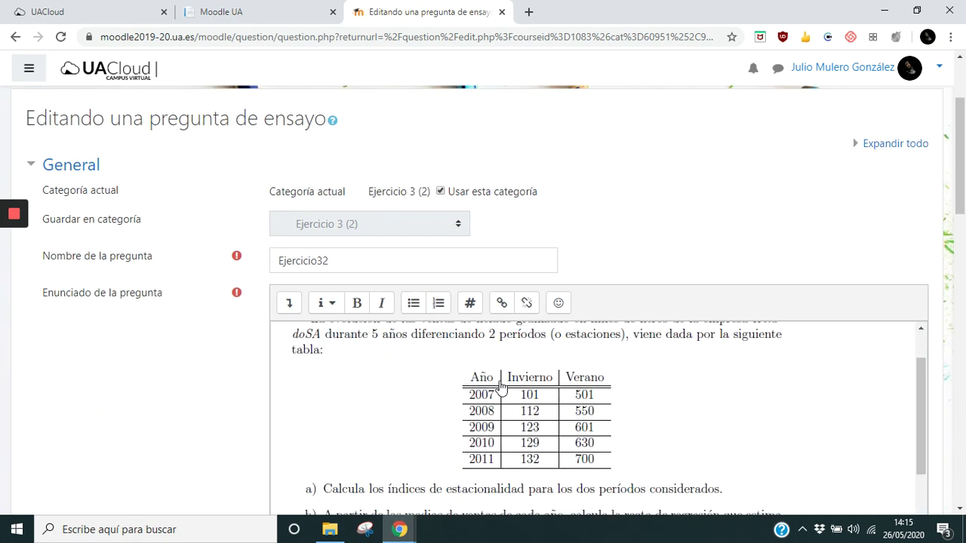
pyautogui.scroll(-12, 259, 385)
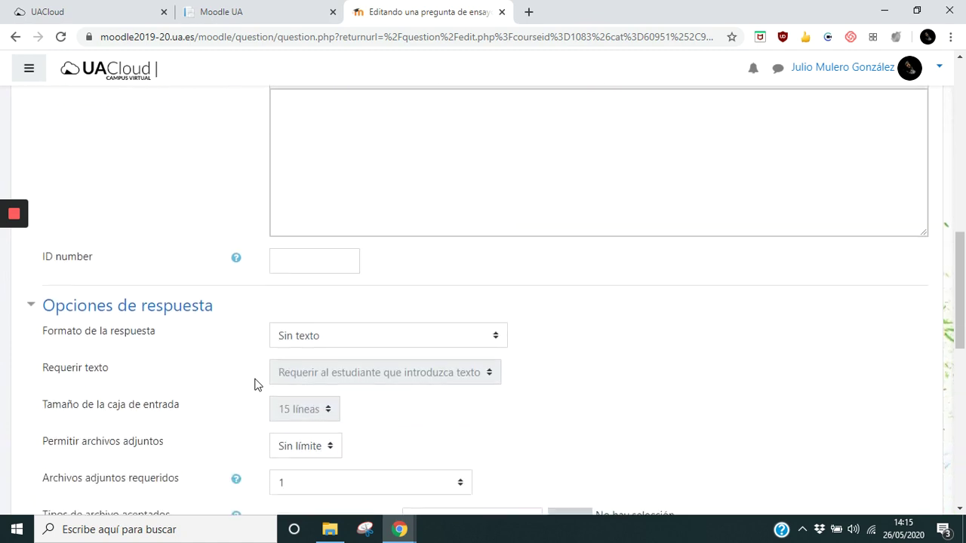
pyautogui.scroll(-4, 282, 371)
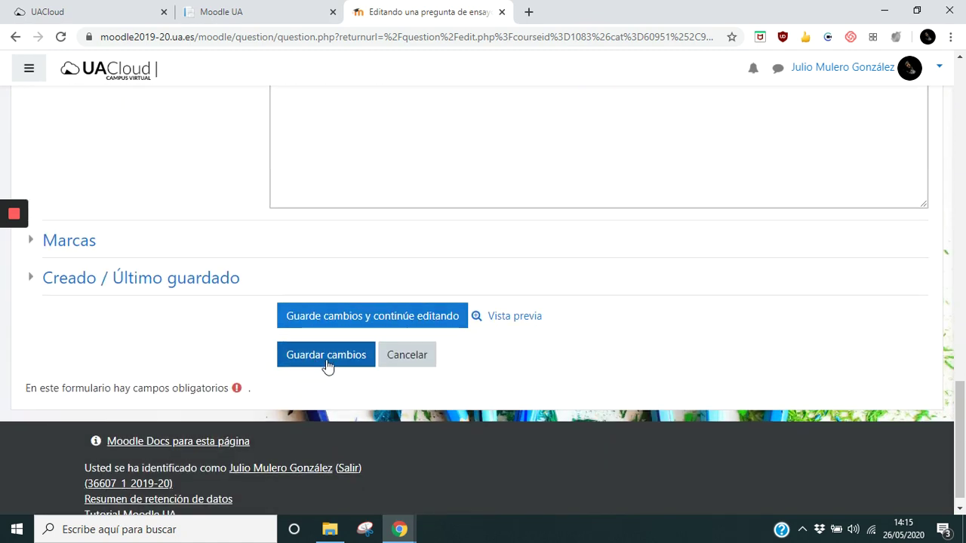
pyautogui.click(326, 360)
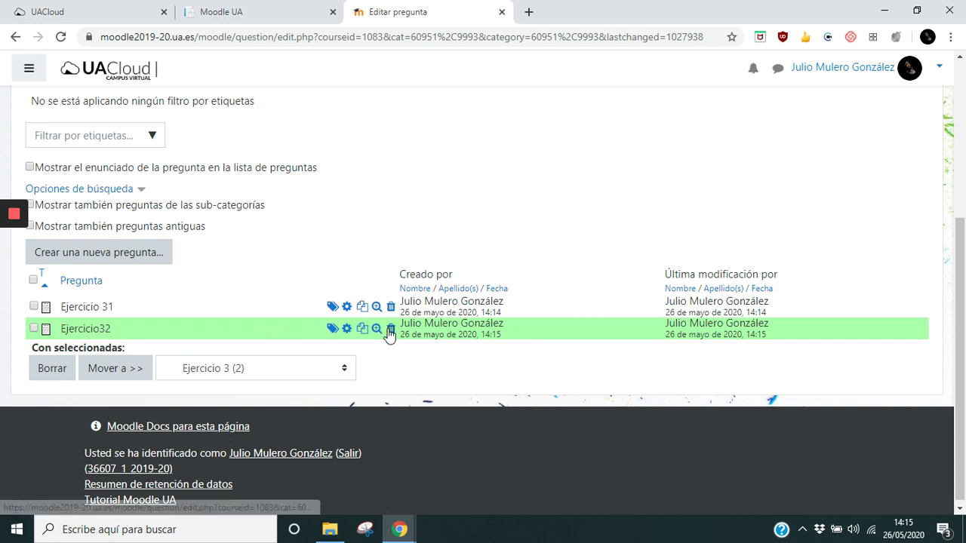
# Create a new essay (Ensayo) question in the Ejercicio 3 category and name it Ejercicio 33
pyautogui.click(140, 261)
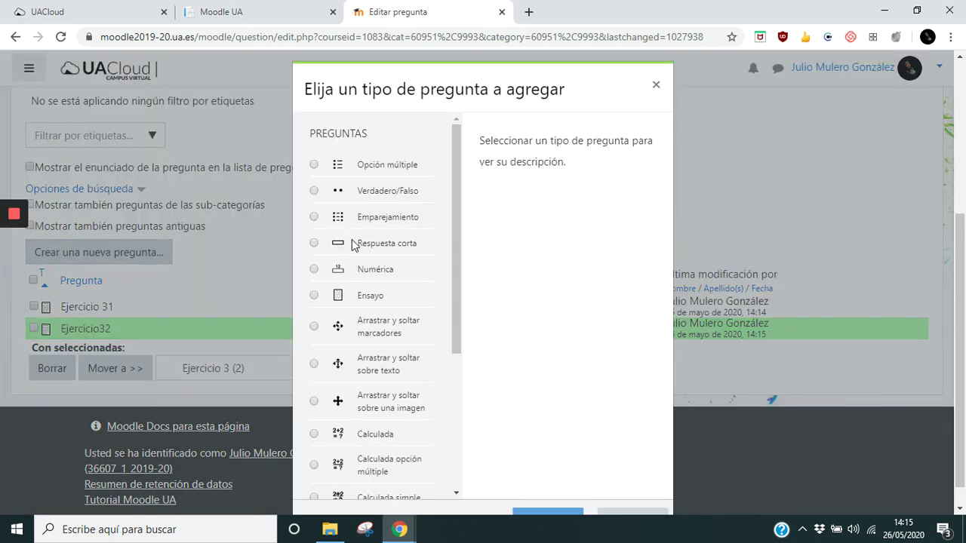
pyautogui.click(369, 298)
pyautogui.scroll(-1, 506, 453)
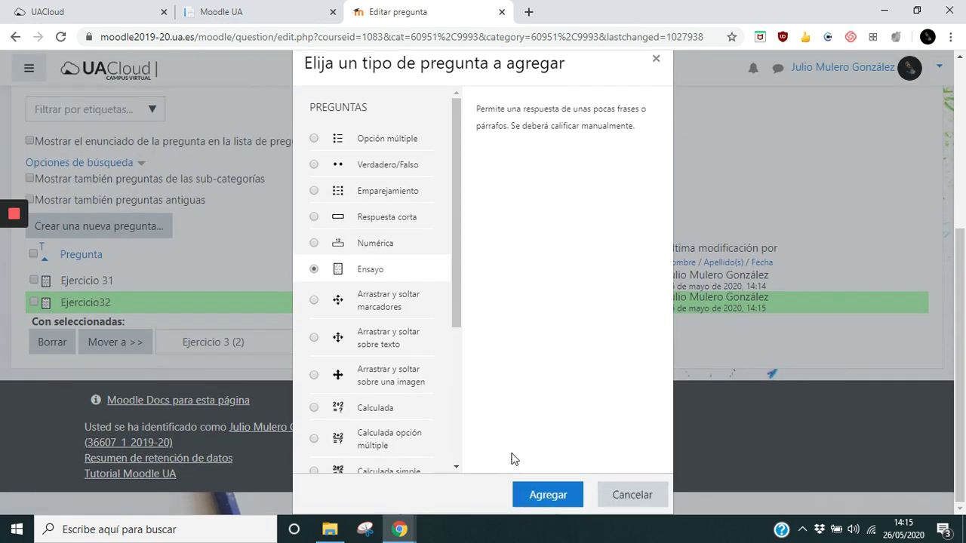
pyautogui.click(521, 496)
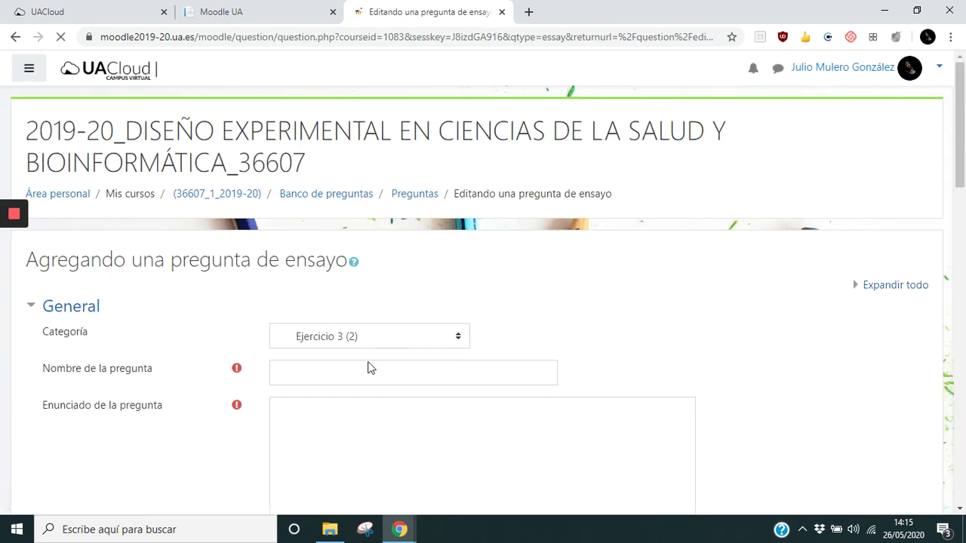
pyautogui.click(351, 376)
pyautogui.write('Ejerc')
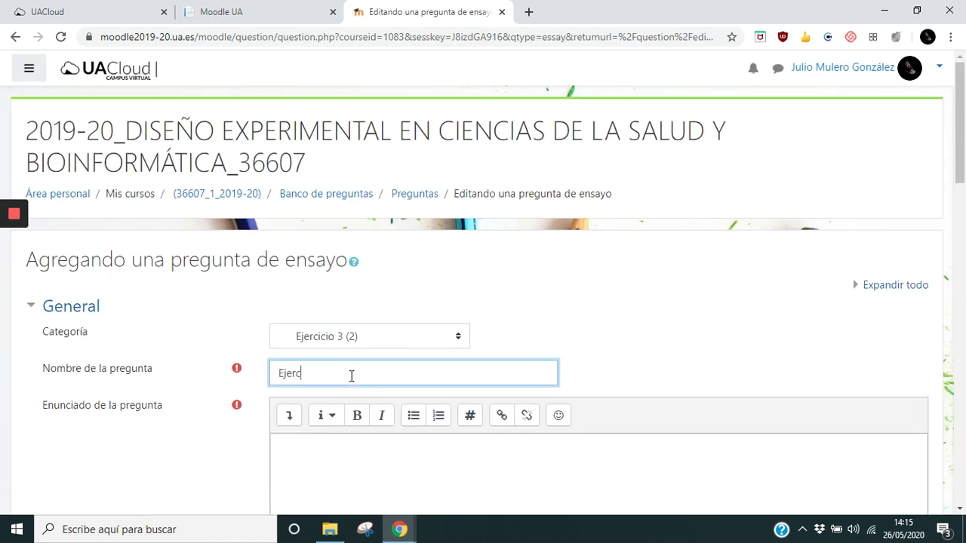
pyautogui.write('icio 33')
# Upload the tomato and potato sales exercise image into the question statement, with its description marked as not necessary
pyautogui.click(289, 423)
pyautogui.click(290, 445)
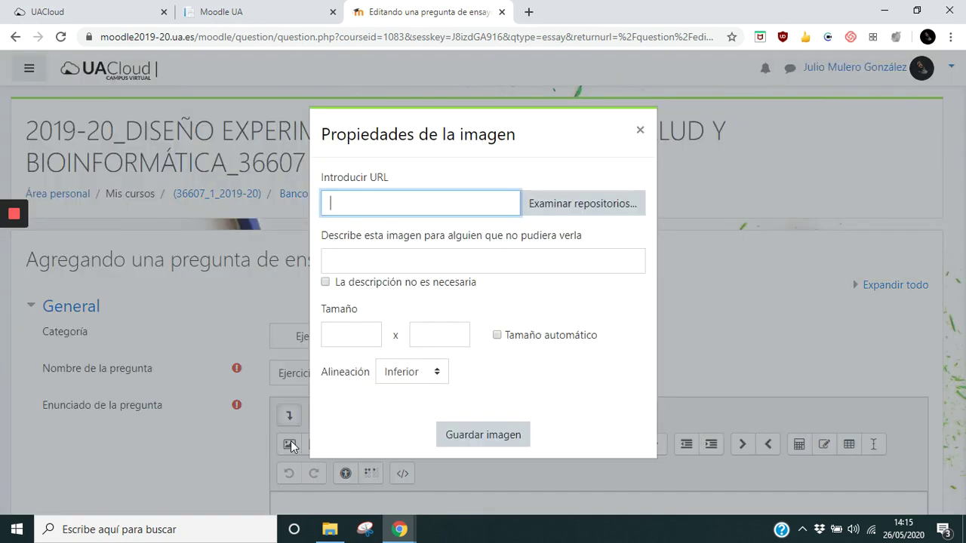
pyautogui.click(584, 204)
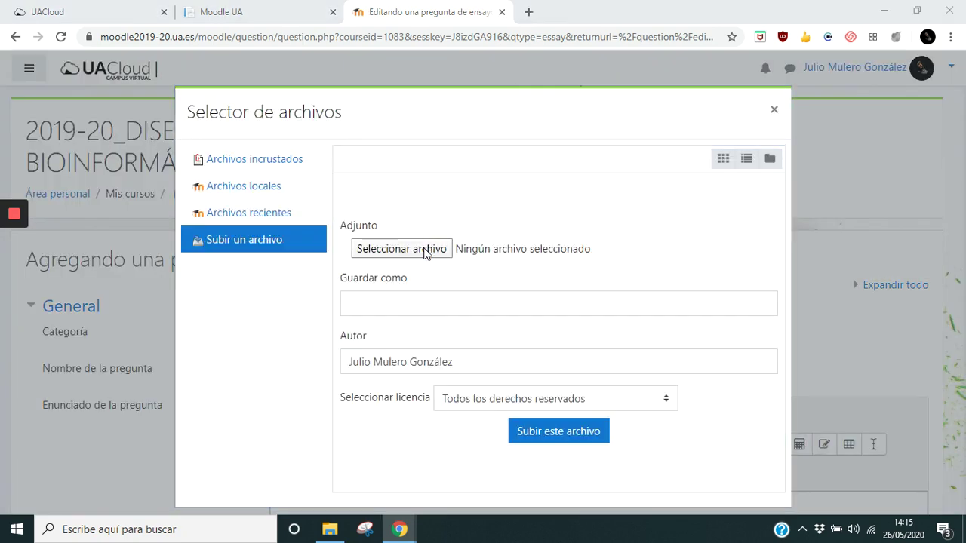
pyautogui.click(401, 249)
pyautogui.doubleClick(334, 140)
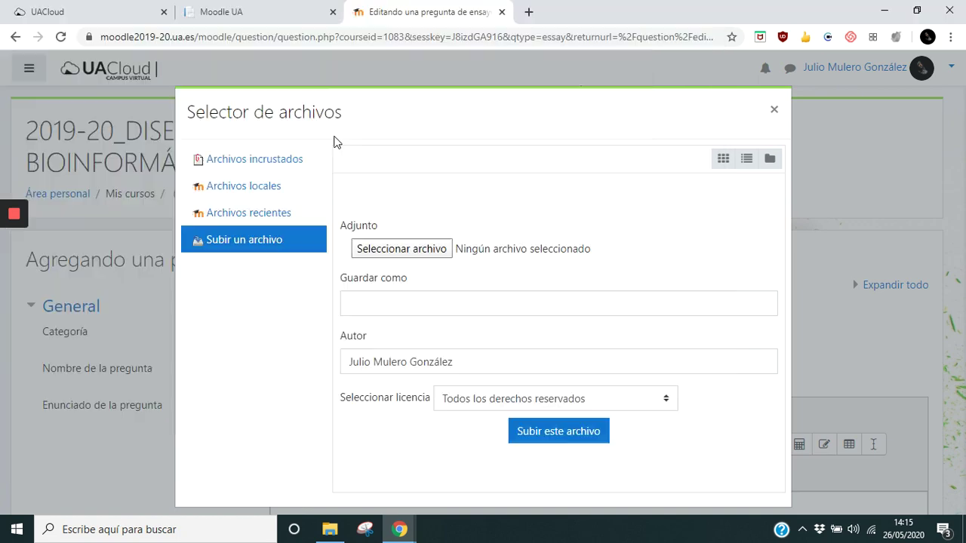
pyautogui.click(573, 429)
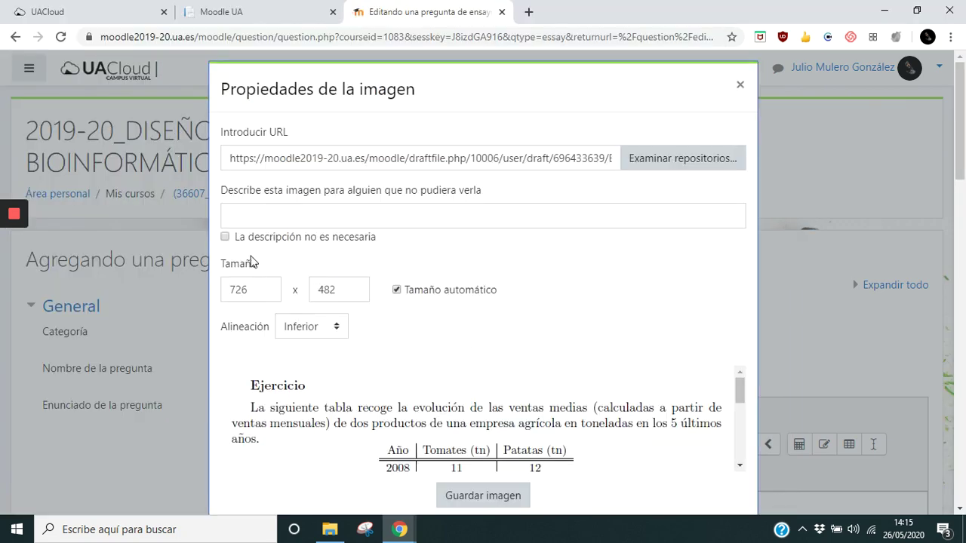
pyautogui.click(225, 238)
pyautogui.click(461, 494)
# Set the Ejercicio 33 question's response format to Sin texto and its allowed attachments to Sin límite
pyautogui.scroll(-8, 458, 437)
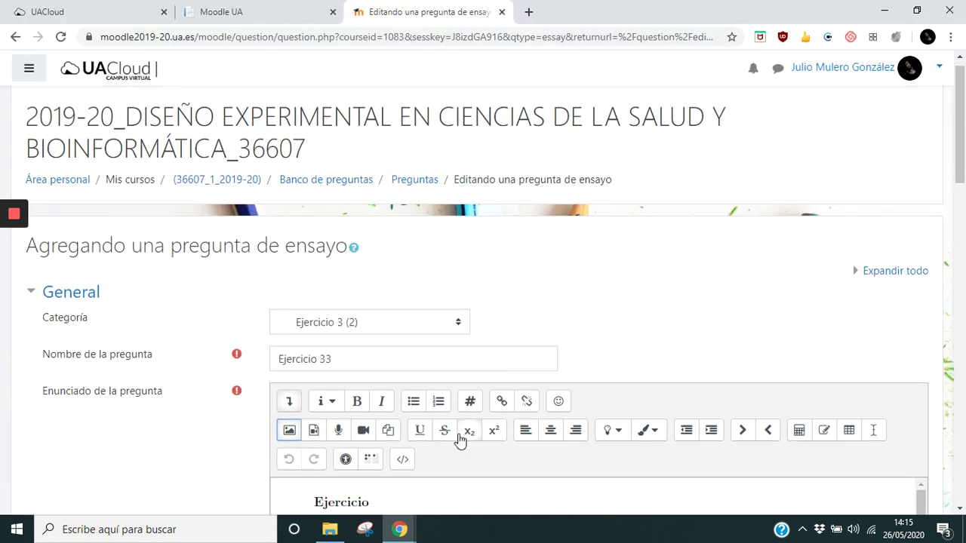
pyautogui.scroll(-3, 275, 370)
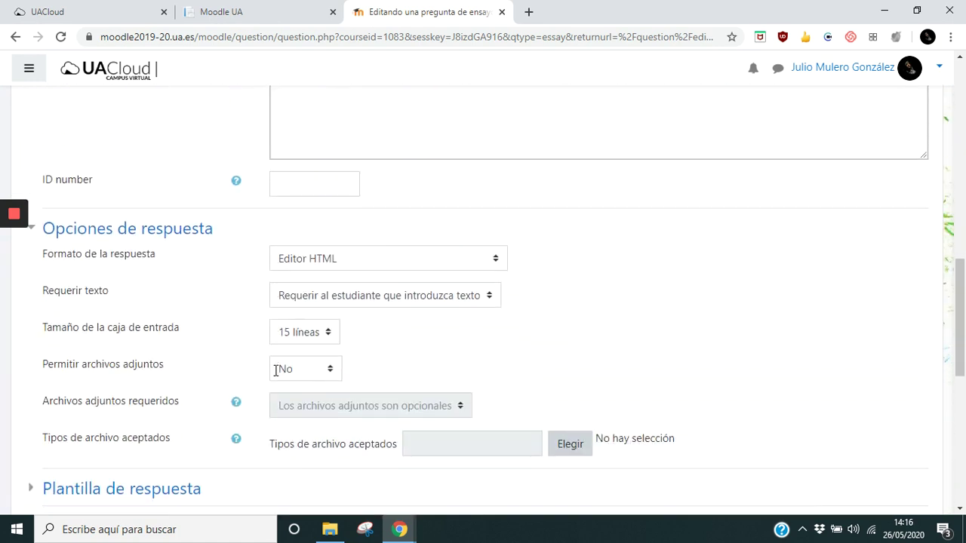
pyautogui.click(307, 265)
pyautogui.click(313, 339)
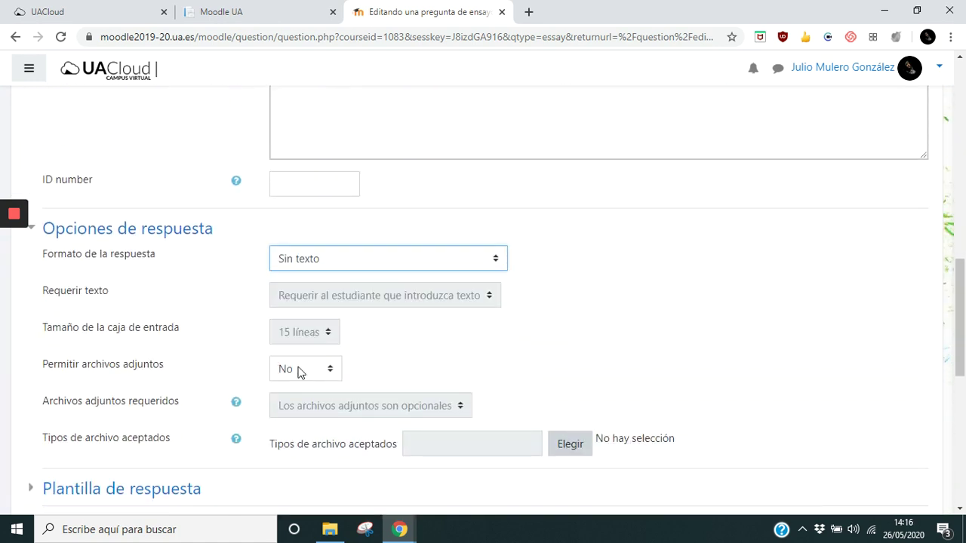
pyautogui.click(300, 370)
pyautogui.click(305, 446)
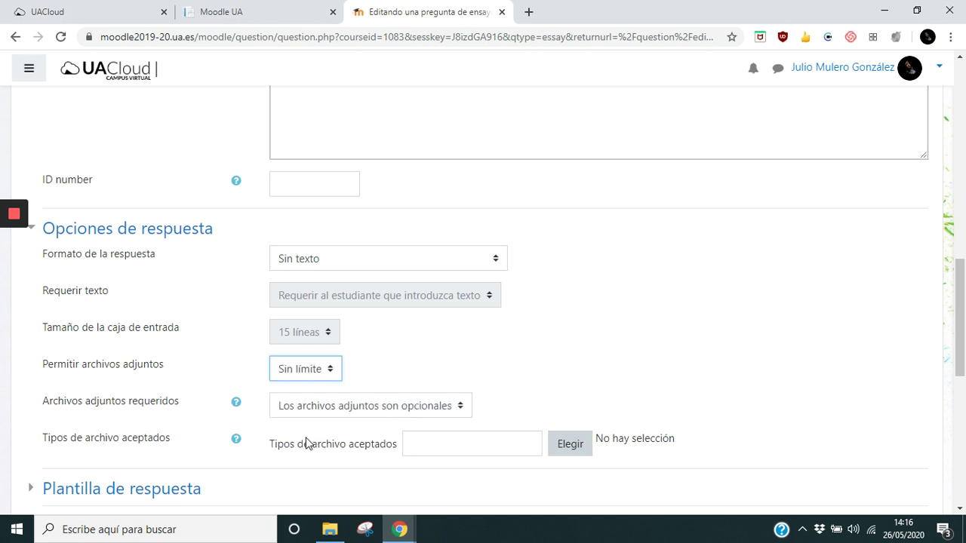
# Require 1 attachment for the Ejercicio 33 question and save it to the question bank
pyautogui.scroll(-1, 390, 347)
pyautogui.click(325, 338)
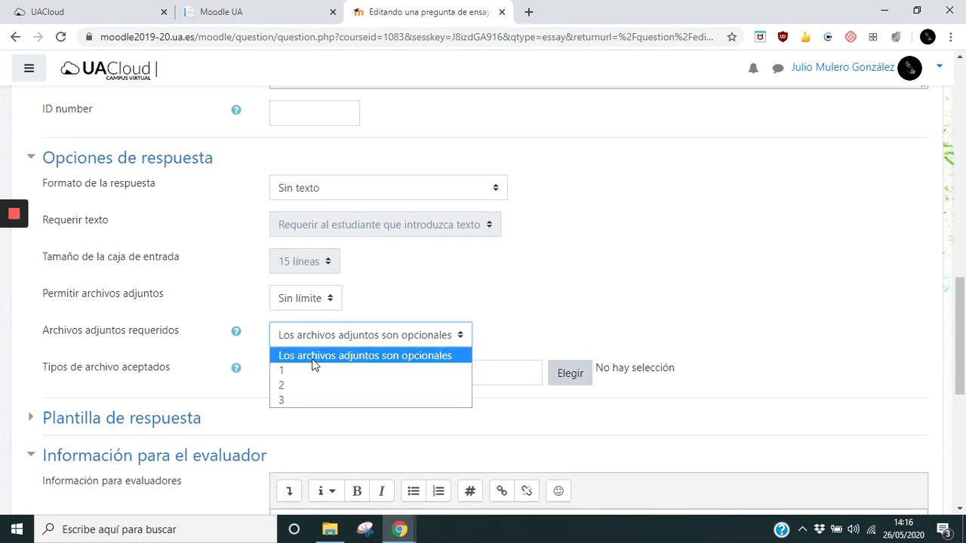
pyautogui.click(311, 370)
pyautogui.scroll(-1, 512, 311)
pyautogui.scroll(-5, 512, 310)
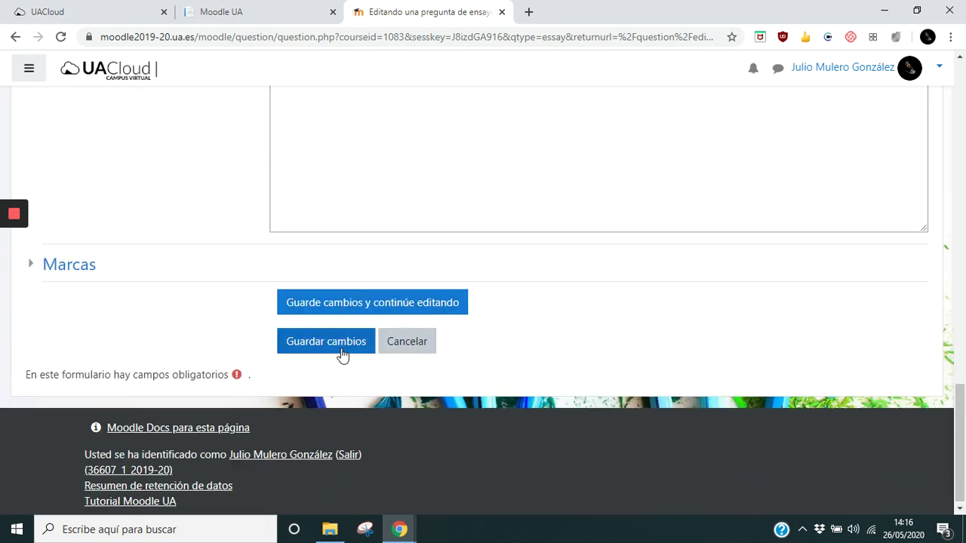
pyautogui.click(344, 353)
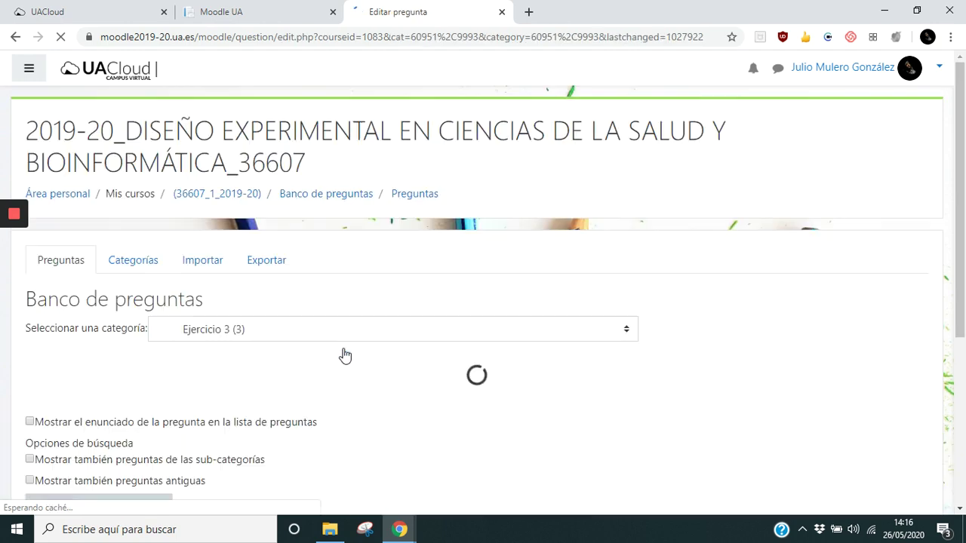
# Check the saved questions of Ejercicio 3 and review the exercise categories under Examen final
pyautogui.scroll(-2, 287, 351)
pyautogui.scroll(-1, 287, 351)
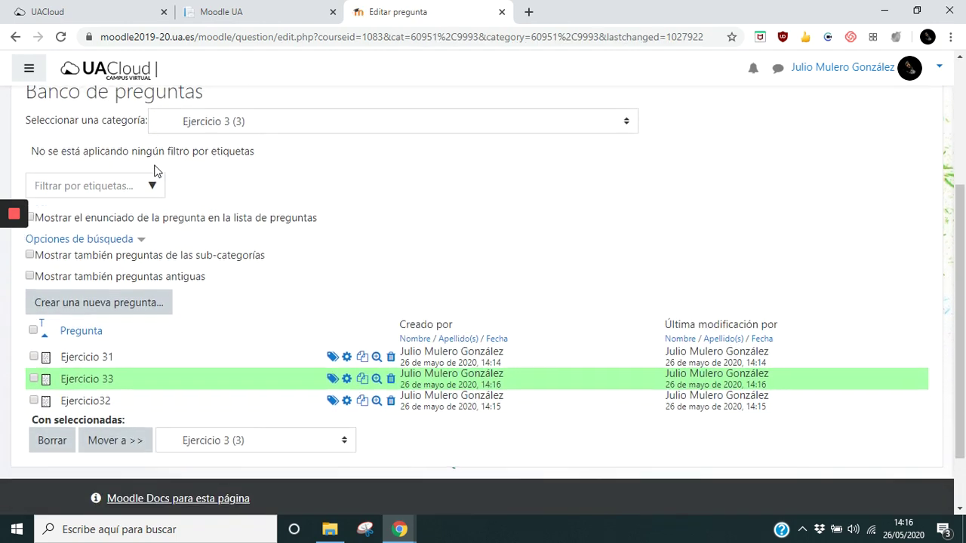
pyautogui.scroll(1, 227, 189)
pyautogui.click(136, 121)
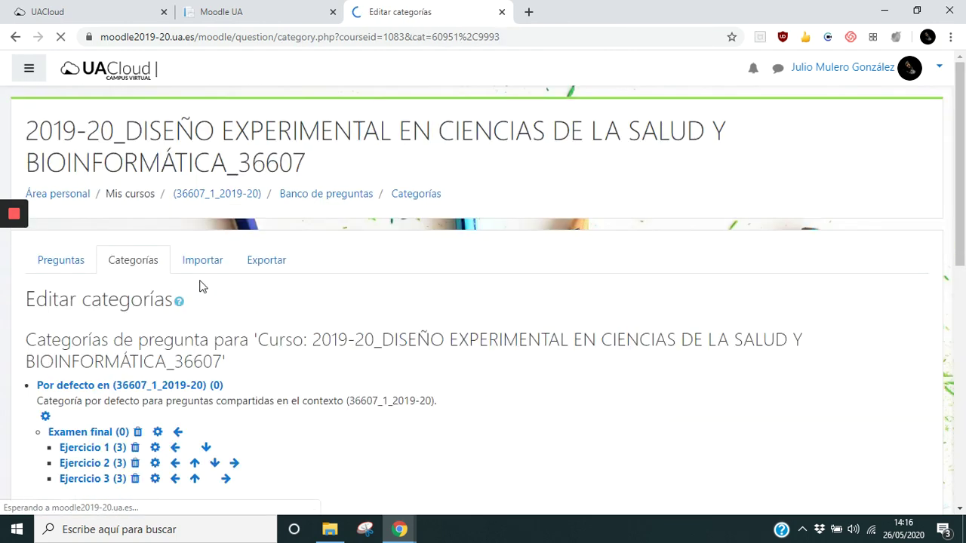
pyautogui.scroll(-1, 250, 331)
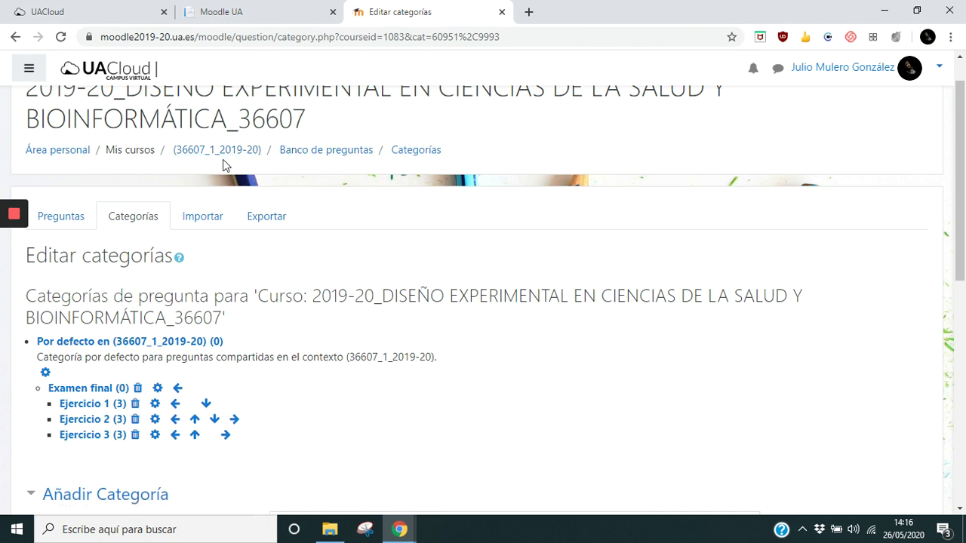
# Return to the course main page and turn on editing mode
pyautogui.click(243, 153)
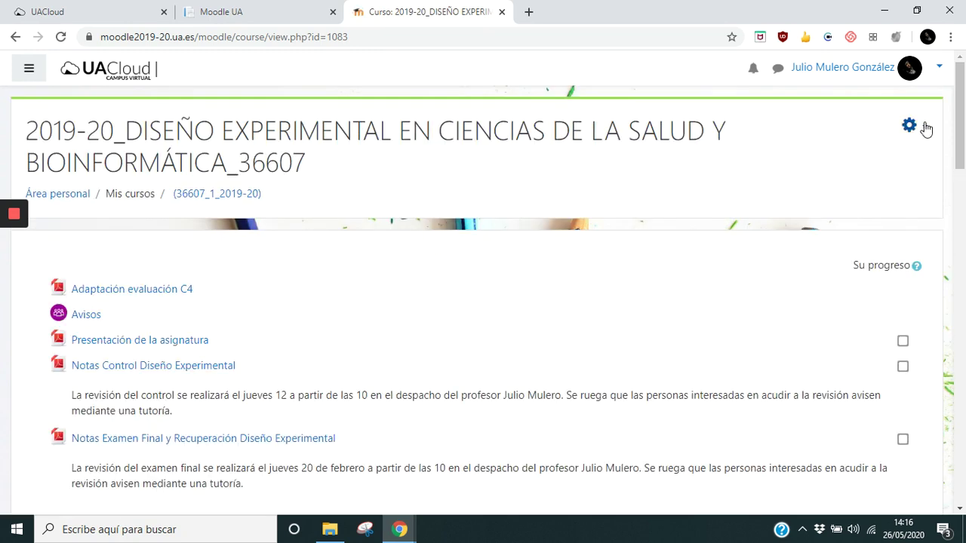
pyautogui.click(926, 127)
pyautogui.click(791, 176)
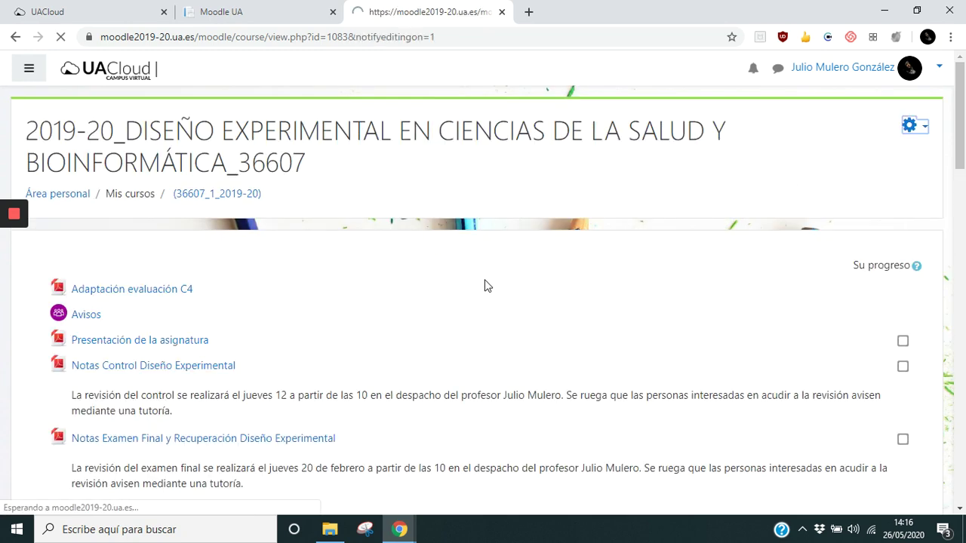
# Add a new Cuestionario activity to the course's general section, above Diseño experimental
pyautogui.scroll(-2, 485, 285)
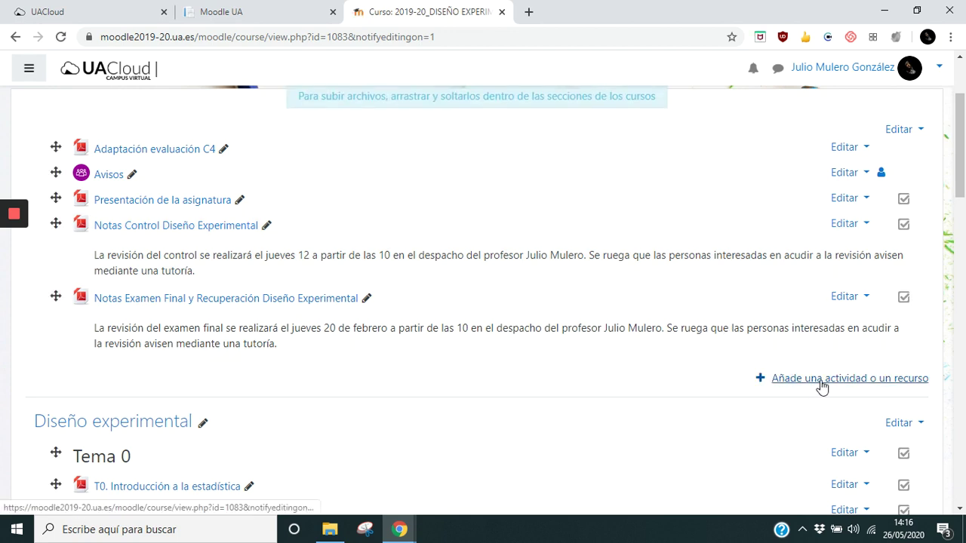
pyautogui.click(818, 387)
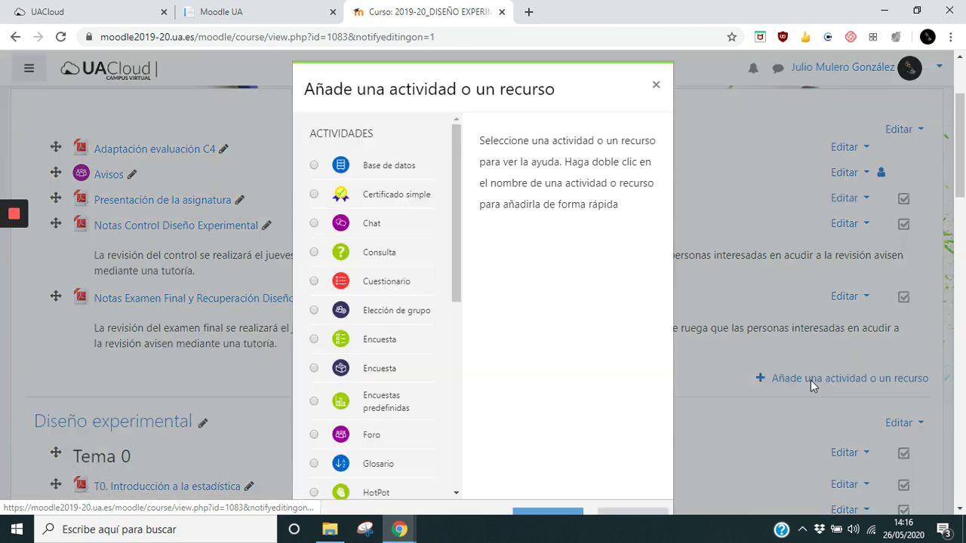
pyautogui.scroll(-1, 403, 343)
pyautogui.scroll(-4, 403, 340)
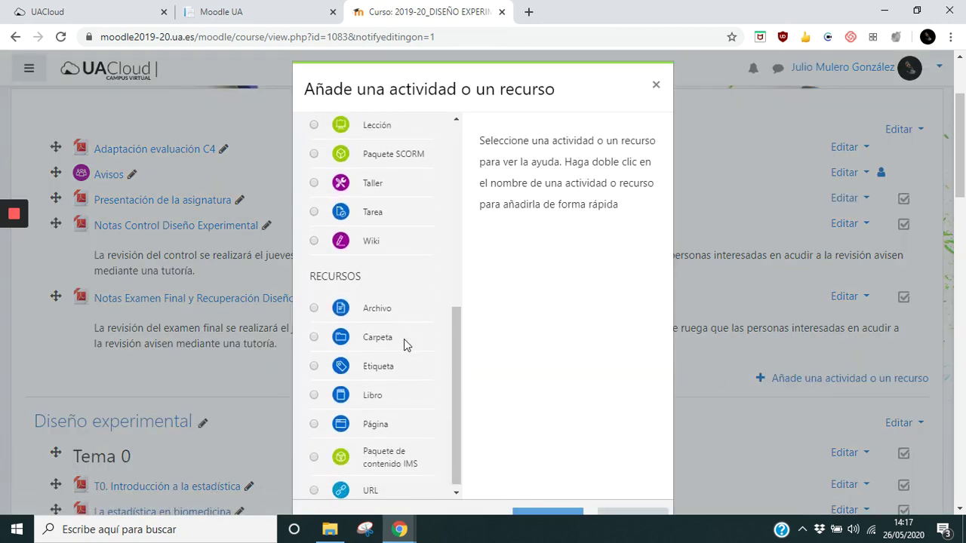
pyautogui.scroll(5, 404, 339)
pyautogui.scroll(2, 403, 339)
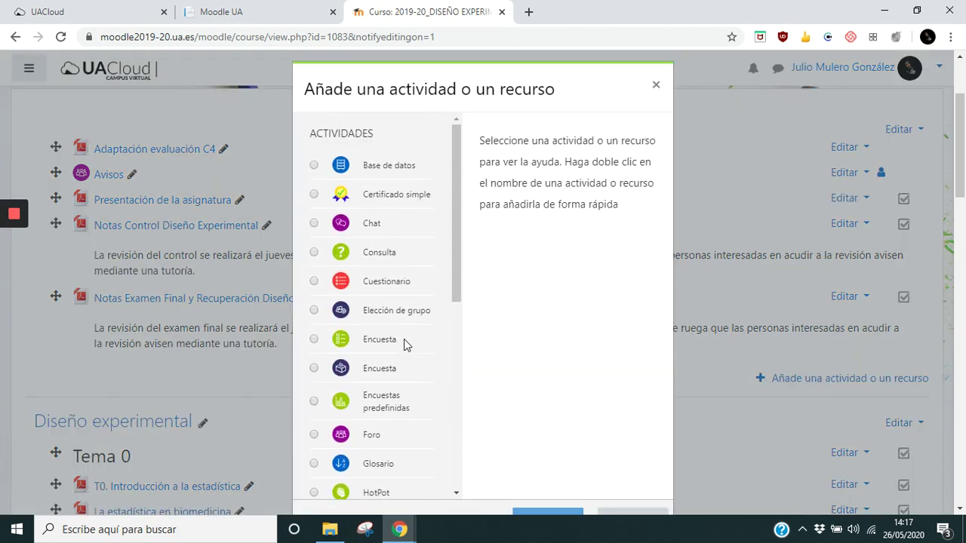
pyautogui.click(399, 289)
pyautogui.scroll(-3, 493, 439)
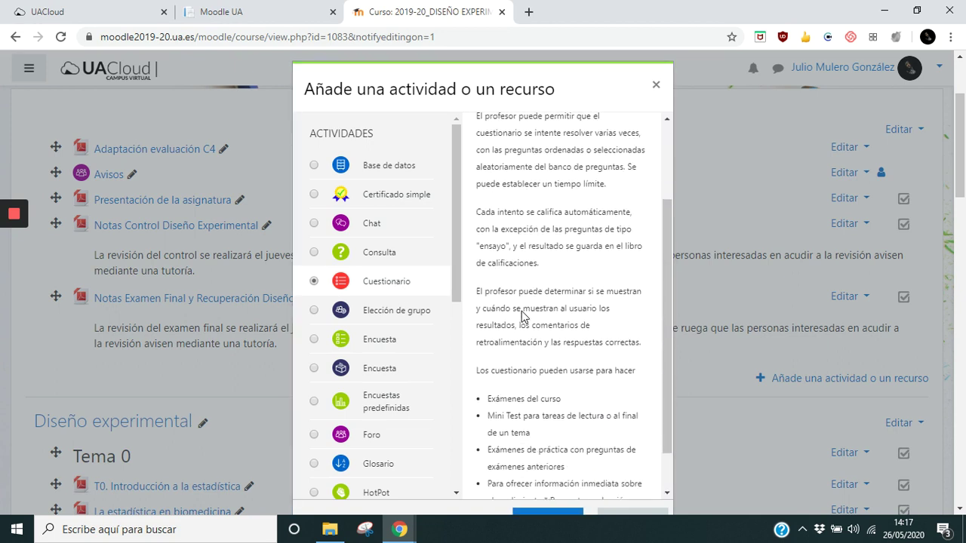
pyautogui.click(526, 516)
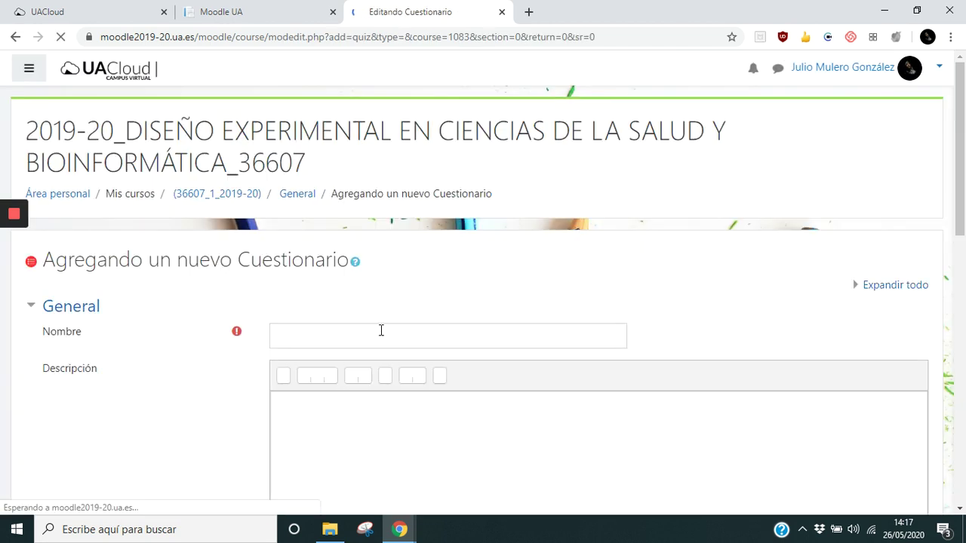
# Name the quiz Examen final and enter the description "Las instrucciones correspondientes"
pyautogui.write('Examen')
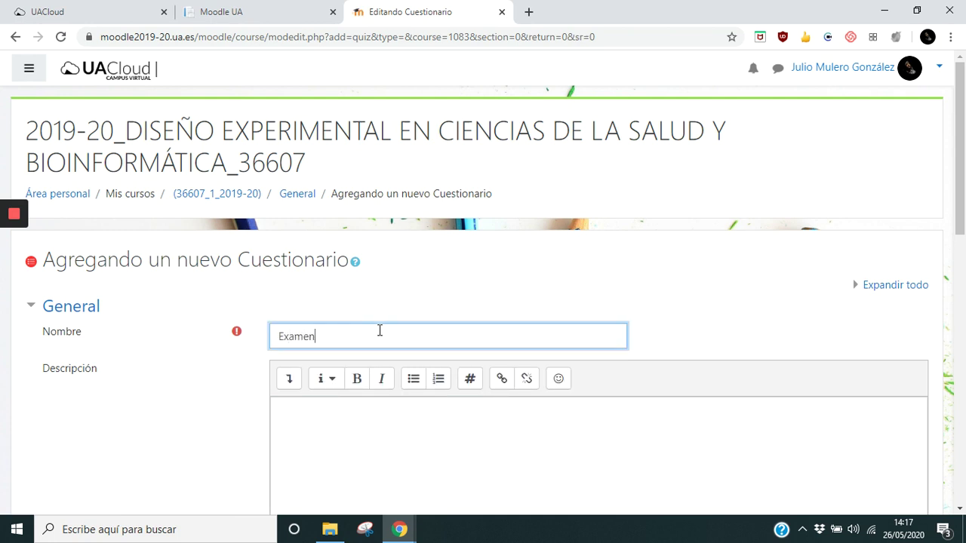
pyautogui.write(' final')
pyautogui.scroll(-2, 379, 330)
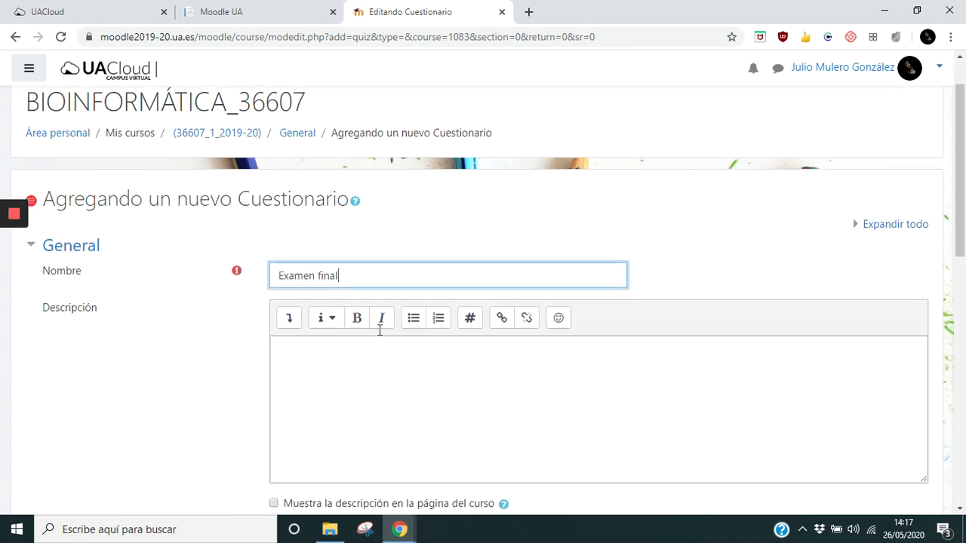
pyautogui.click(366, 290)
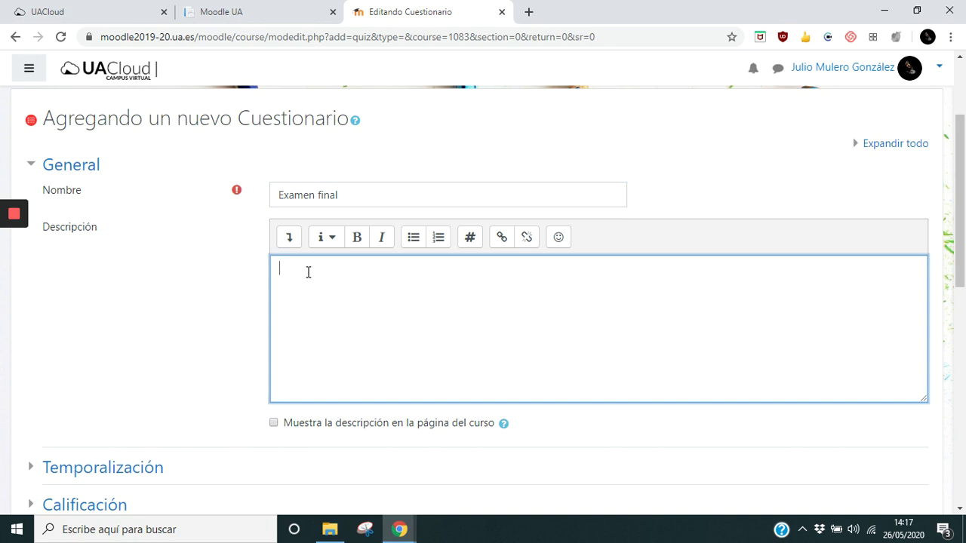
pyautogui.write('Las instrucciones correspondientes')
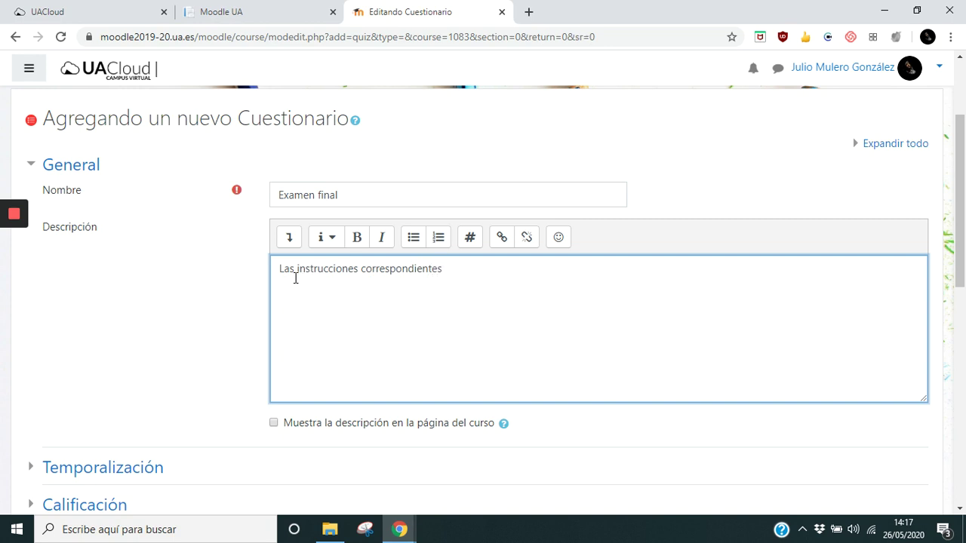
pyautogui.scroll(-1, 261, 300)
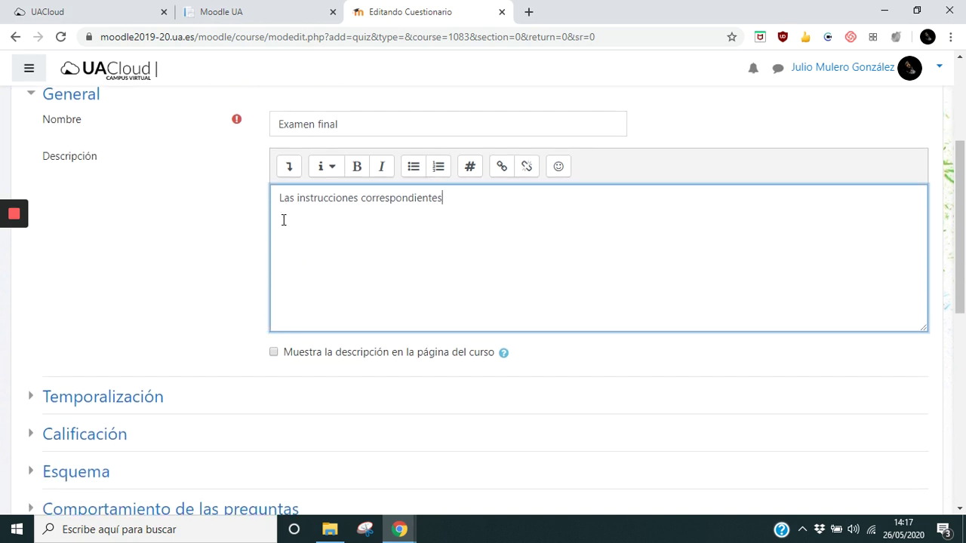
# Enable the quiz time limit in the Temporalización settings and set it to 60 minutes
pyautogui.scroll(-1, 183, 241)
pyautogui.click(147, 334)
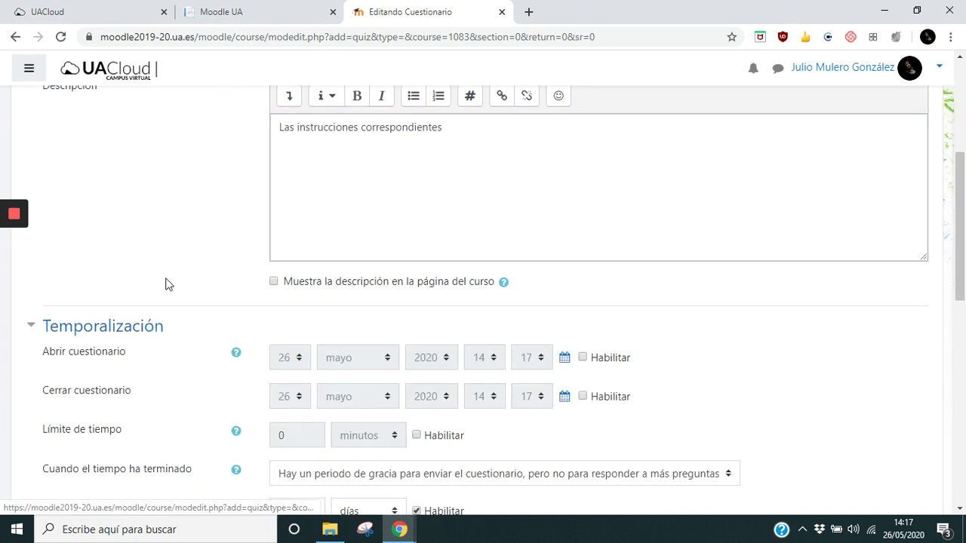
pyautogui.scroll(-2, 192, 241)
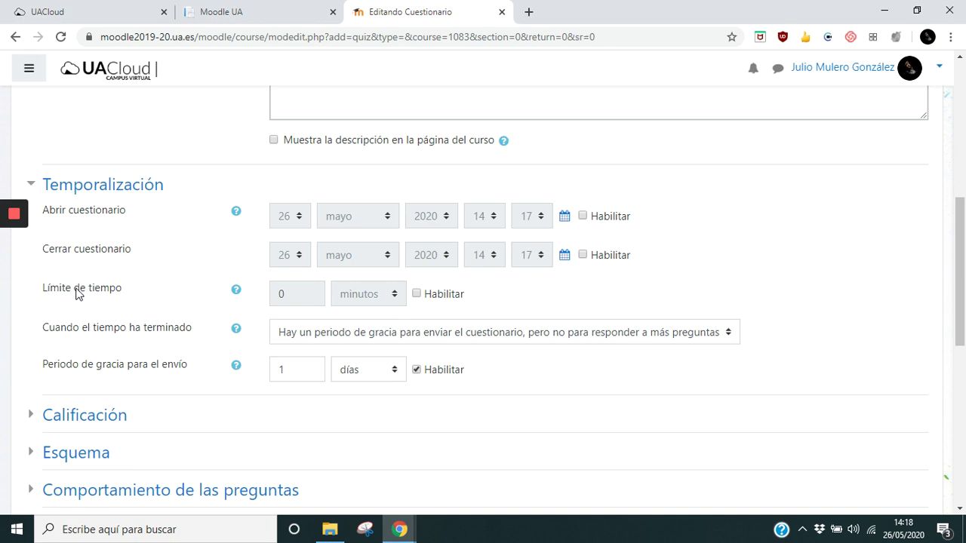
pyautogui.click(415, 294)
pyautogui.doubleClick(280, 294)
pyautogui.write('60')
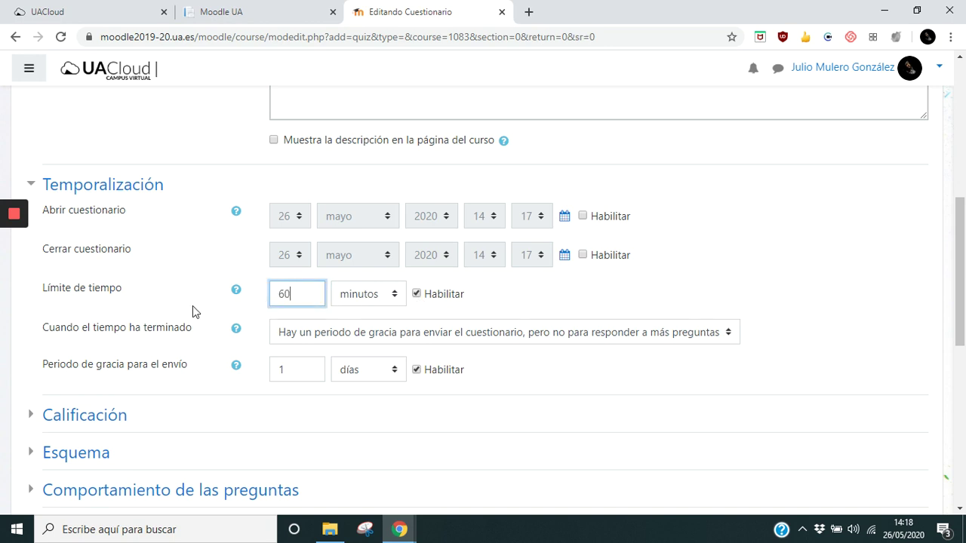
pyautogui.click(521, 308)
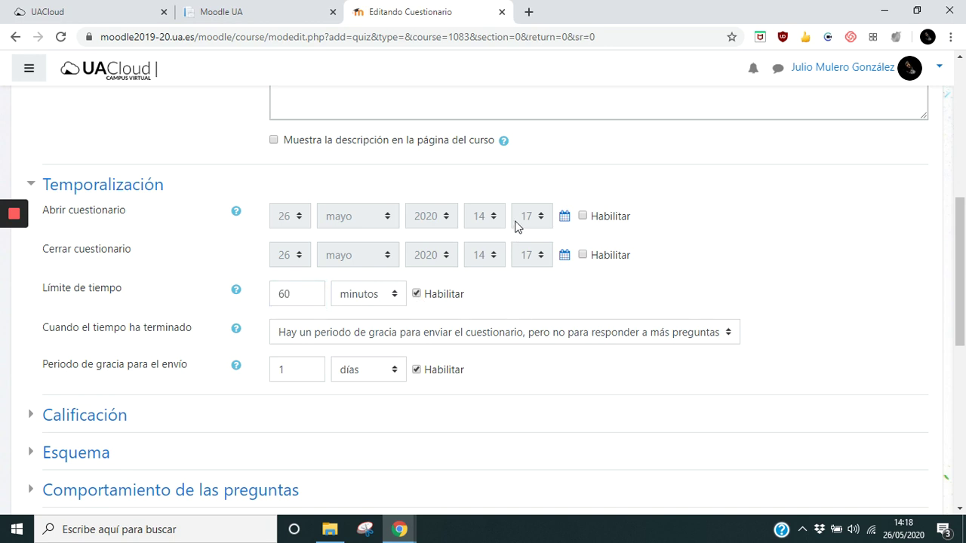
# Enable the quiz's opening and closing dates and set the closing hour to 16 on 26 mayo 2020
pyautogui.click(582, 217)
pyautogui.click(583, 255)
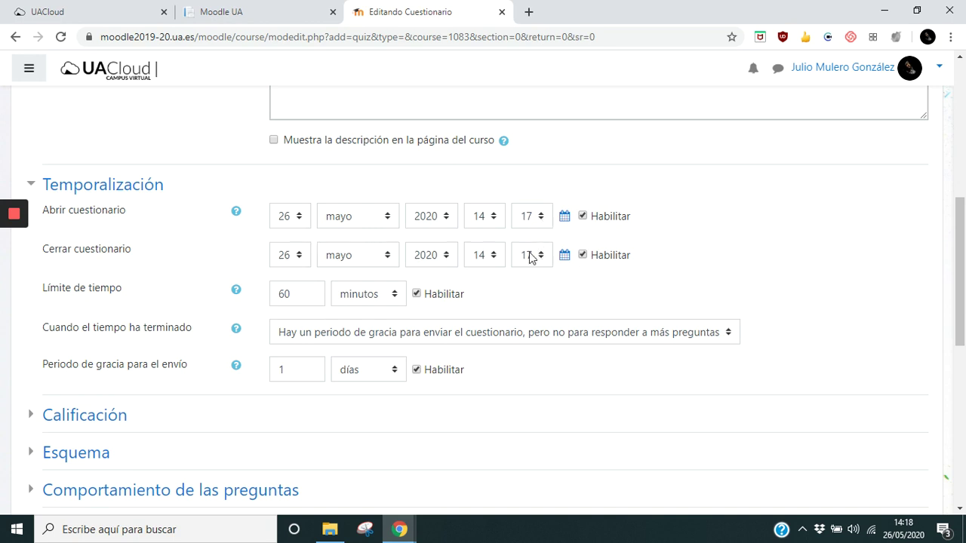
pyautogui.click(491, 255)
pyautogui.click(482, 504)
pyautogui.click(668, 281)
pyautogui.click(491, 276)
pyautogui.click(488, 247)
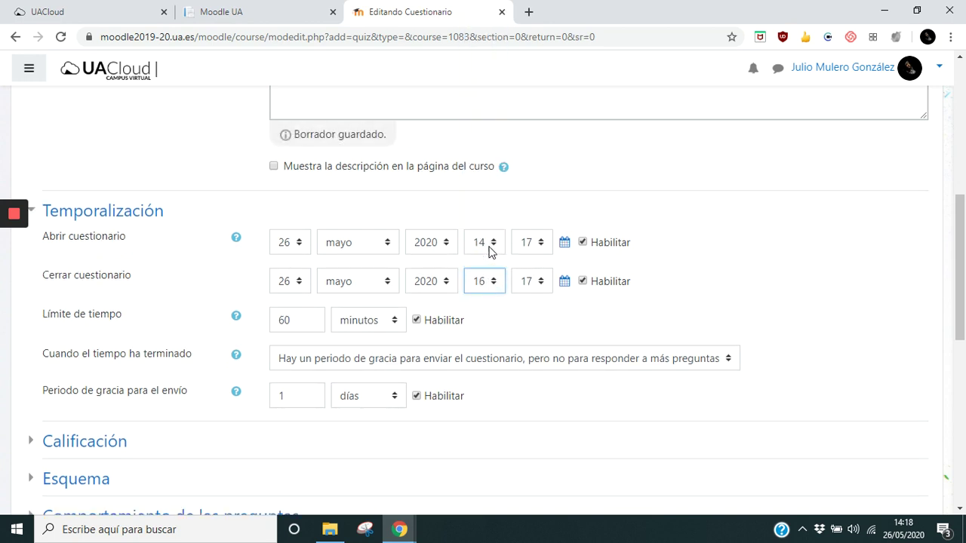
pyautogui.click(723, 262)
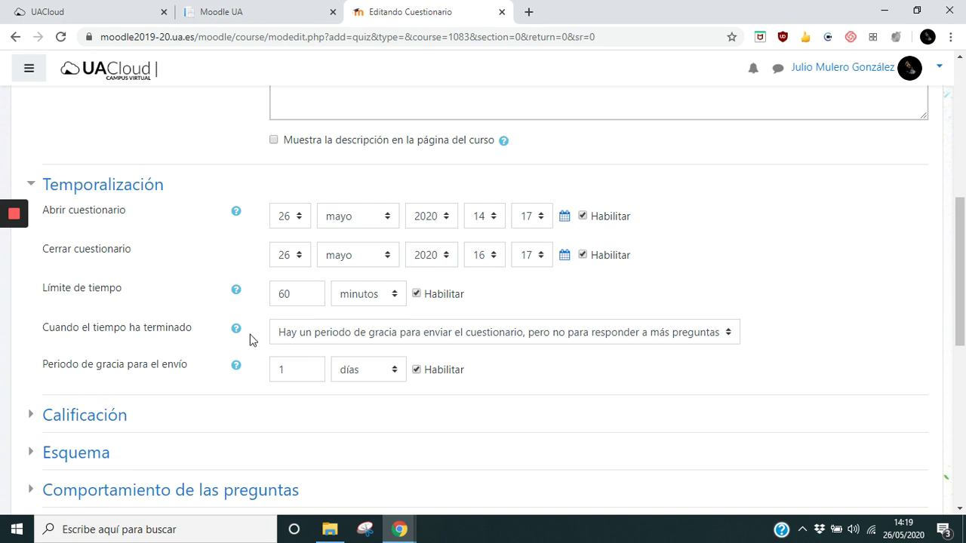
# Set Cuando el tiempo ha terminado to "El envío se realiza automáticamente" and dismiss the mail notification
pyautogui.click(476, 334)
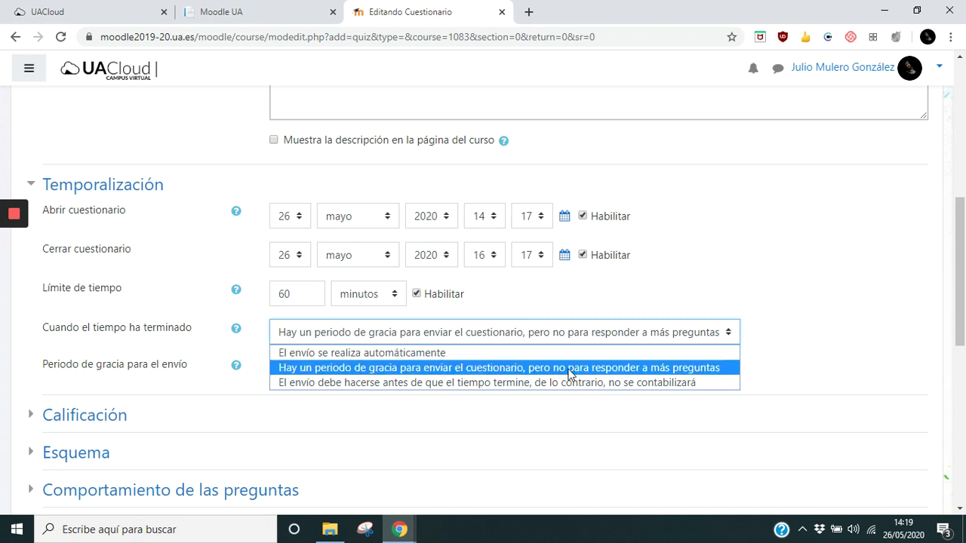
pyautogui.click(455, 353)
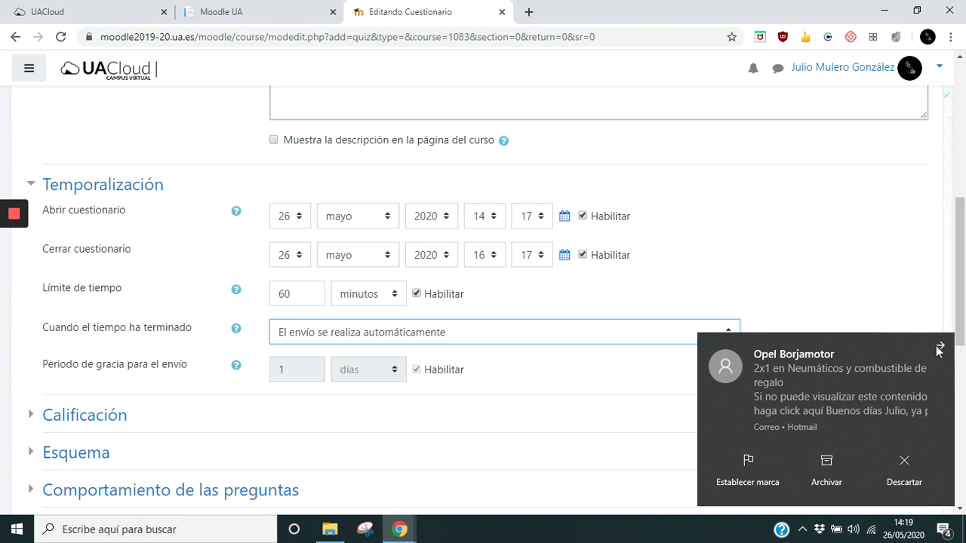
pyautogui.click(939, 346)
pyautogui.scroll(-1, 474, 332)
pyautogui.scroll(-2, 468, 330)
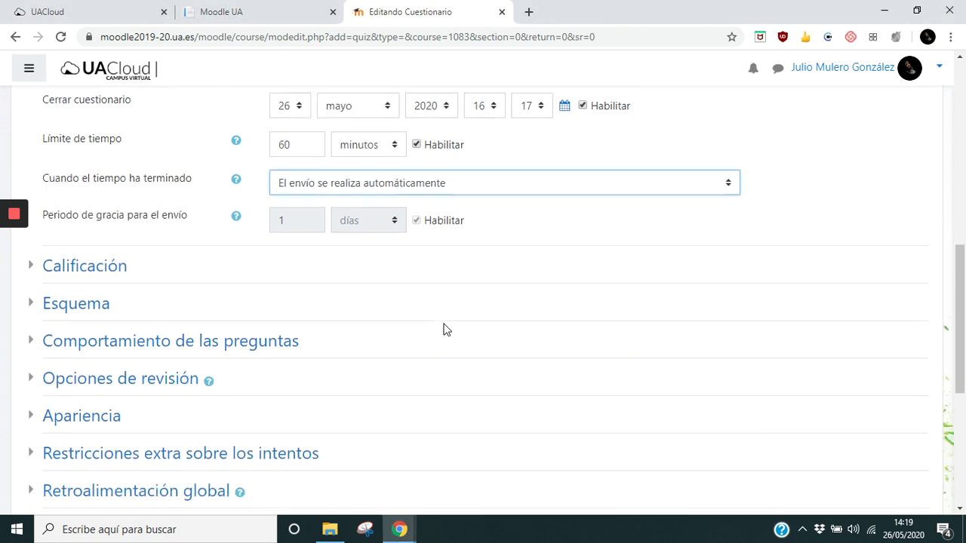
# Check the Calificación settings, and in Esquema set Página nueva to "Cada pregunta"
pyautogui.click(85, 216)
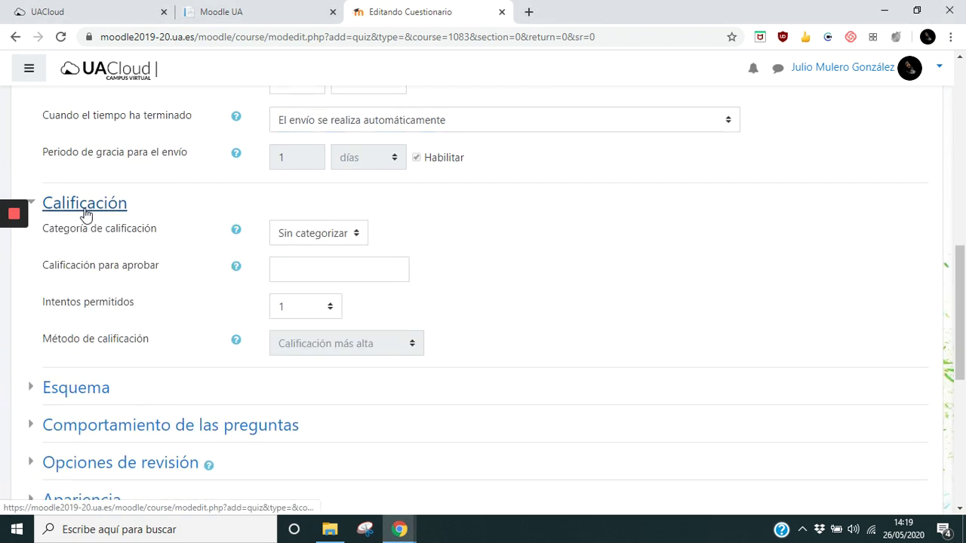
pyautogui.click(113, 208)
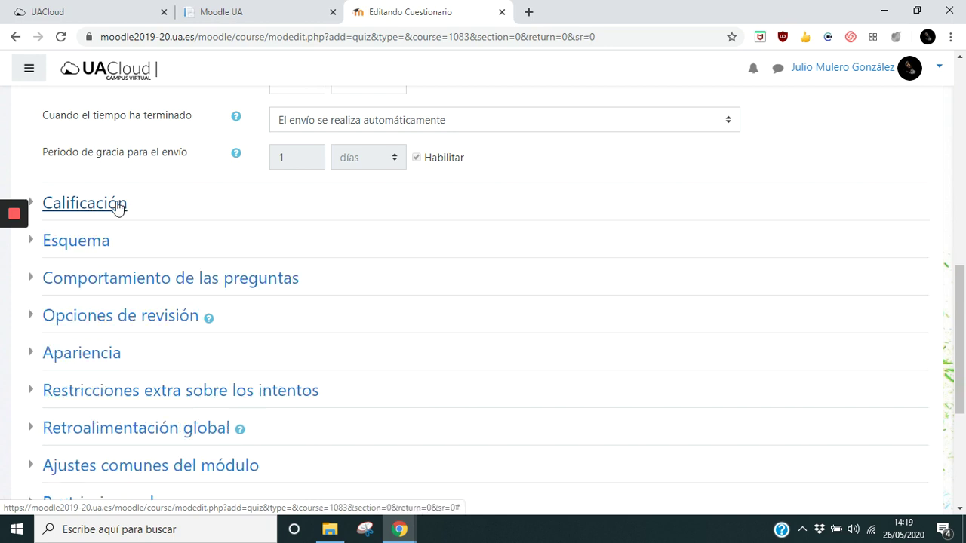
pyautogui.click(89, 243)
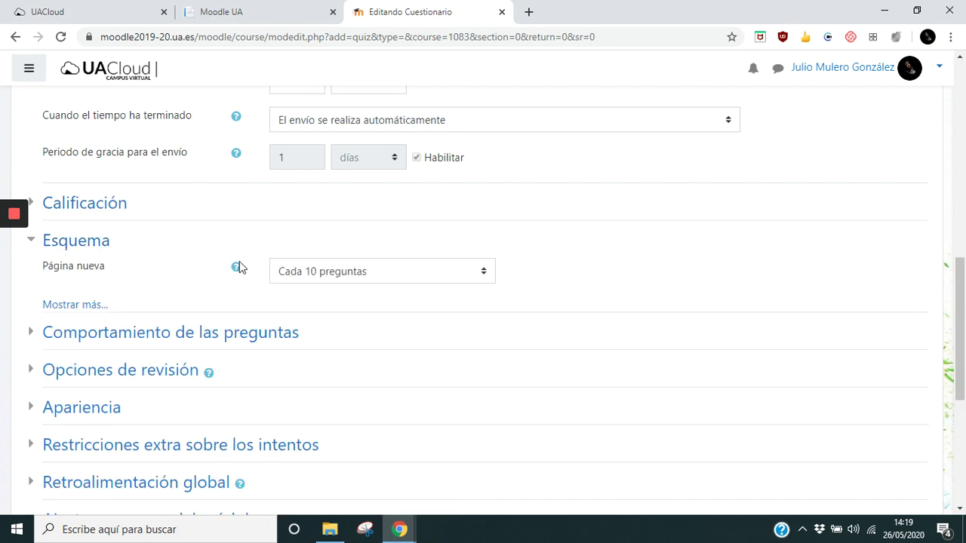
pyautogui.click(337, 271)
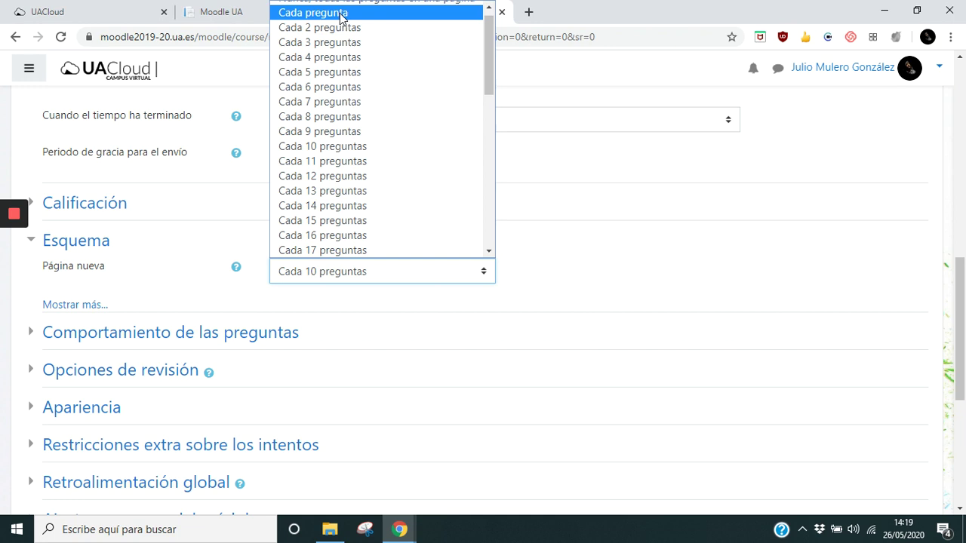
pyautogui.click(341, 18)
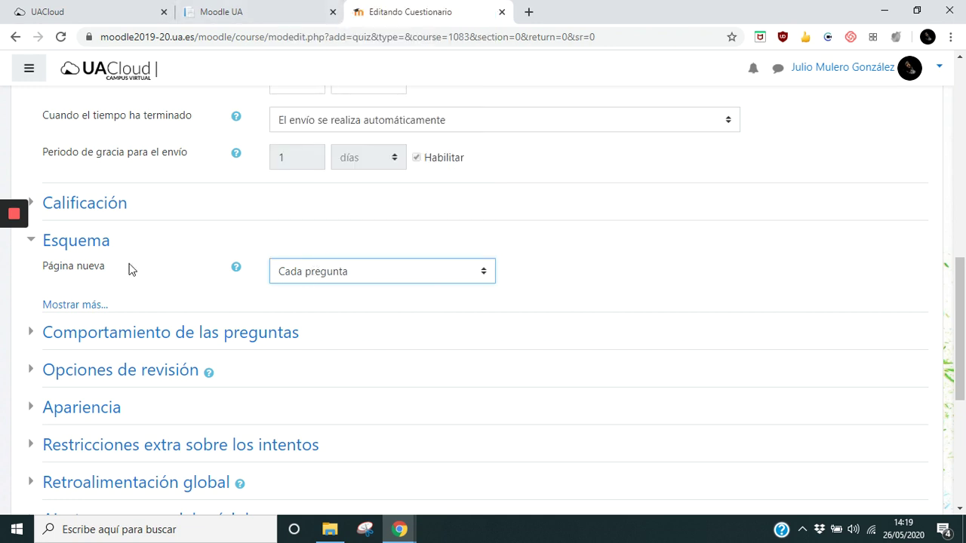
# Show the additional Esquema settings and set the Método de navegación to Secuencial
pyautogui.click(87, 306)
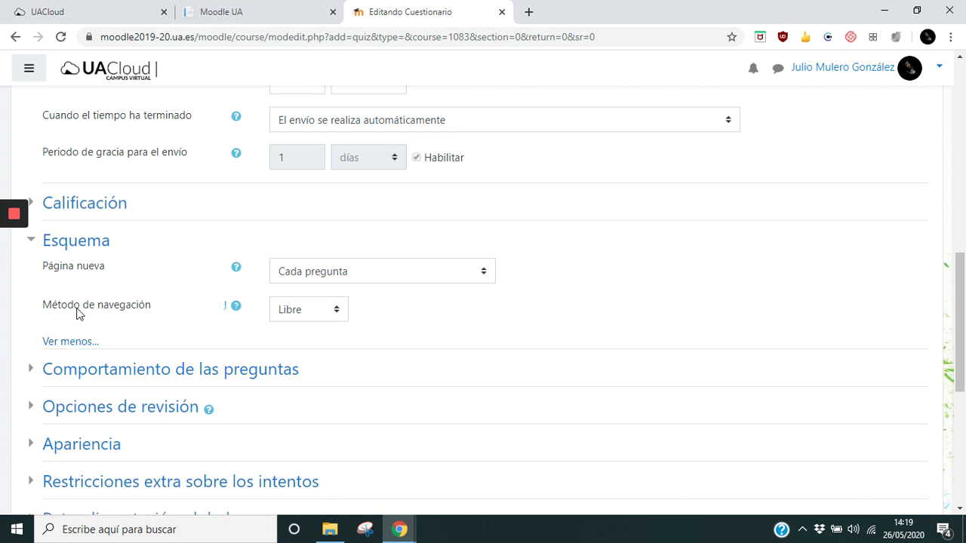
pyautogui.click(298, 310)
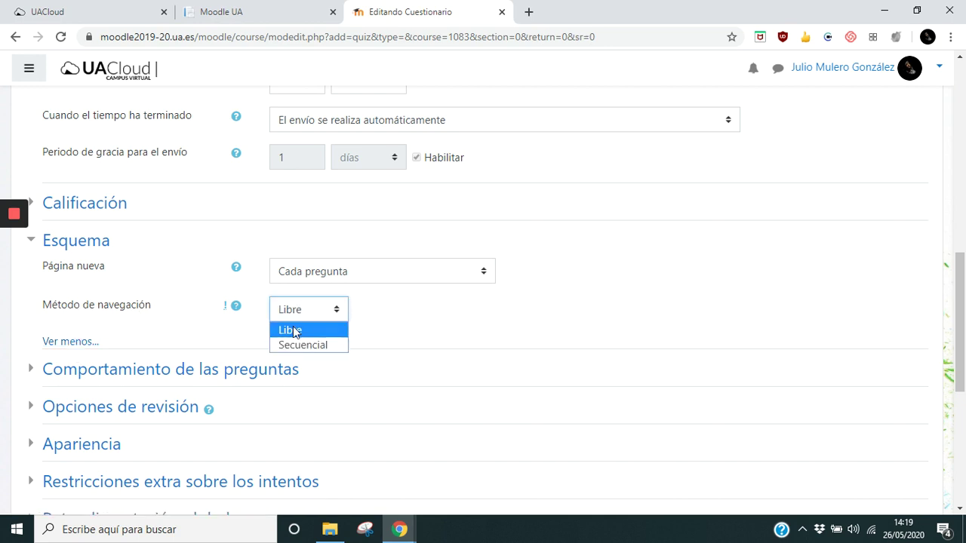
pyautogui.click(295, 343)
pyautogui.click(451, 319)
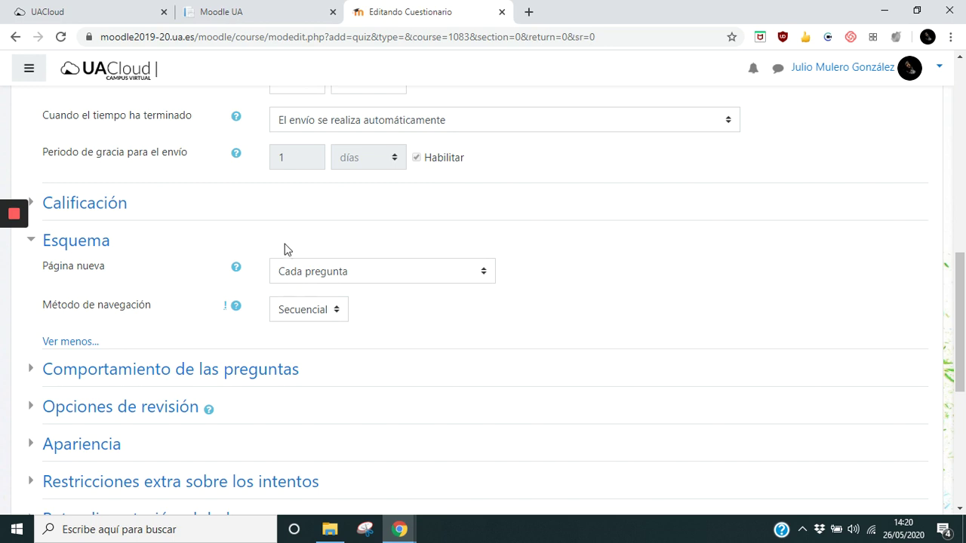
# Save the quiz settings and display the new quiz, leaving the remaining sections at their defaults
pyautogui.scroll(-1, 450, 363)
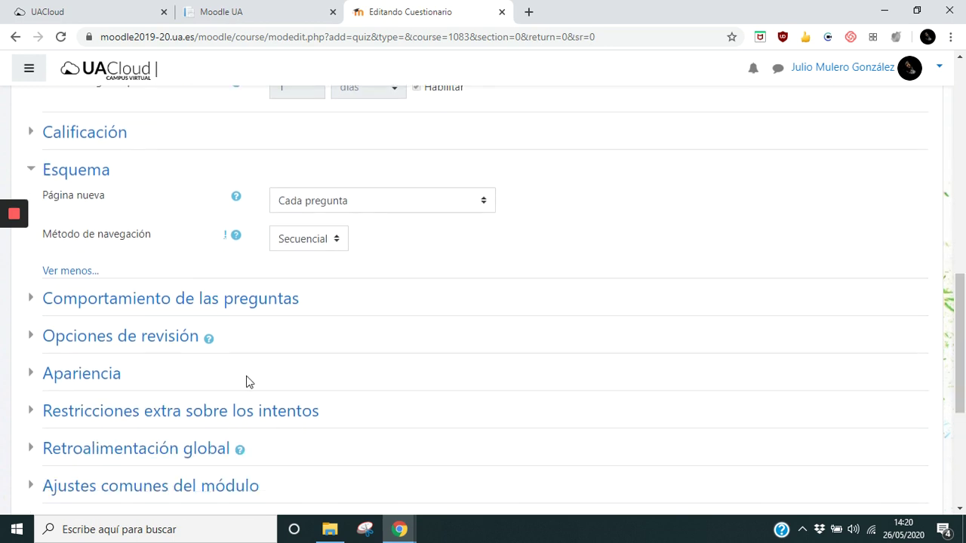
pyautogui.scroll(-1, 245, 384)
pyautogui.scroll(-1, 199, 438)
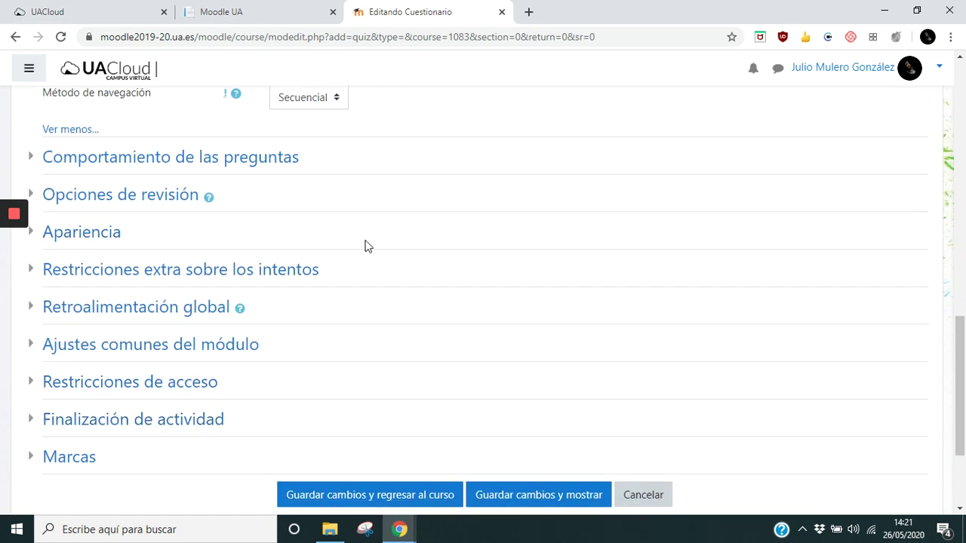
pyautogui.scroll(-1, 488, 340)
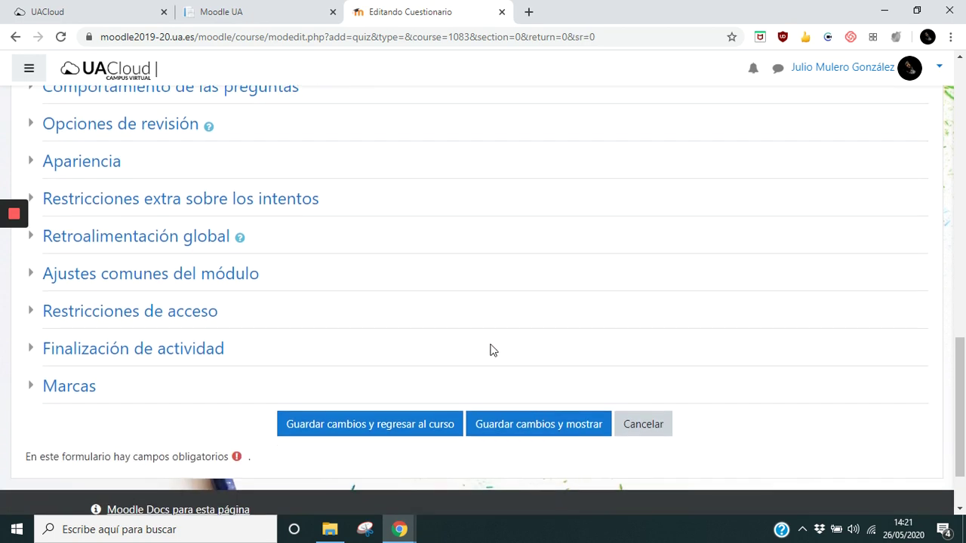
pyautogui.click(511, 432)
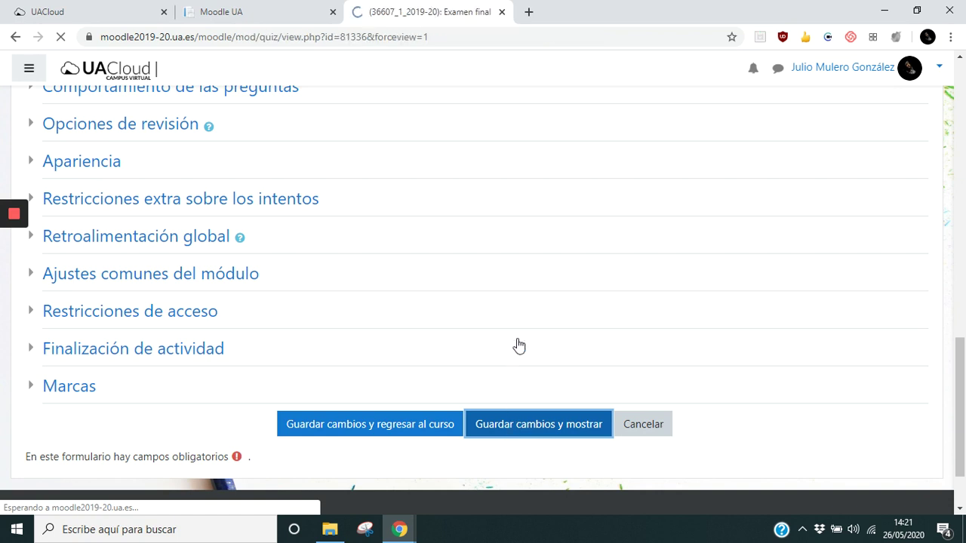
# Review the summary page of the Examen final quiz and open the quiz for editing its questions
pyautogui.scroll(-3, 511, 308)
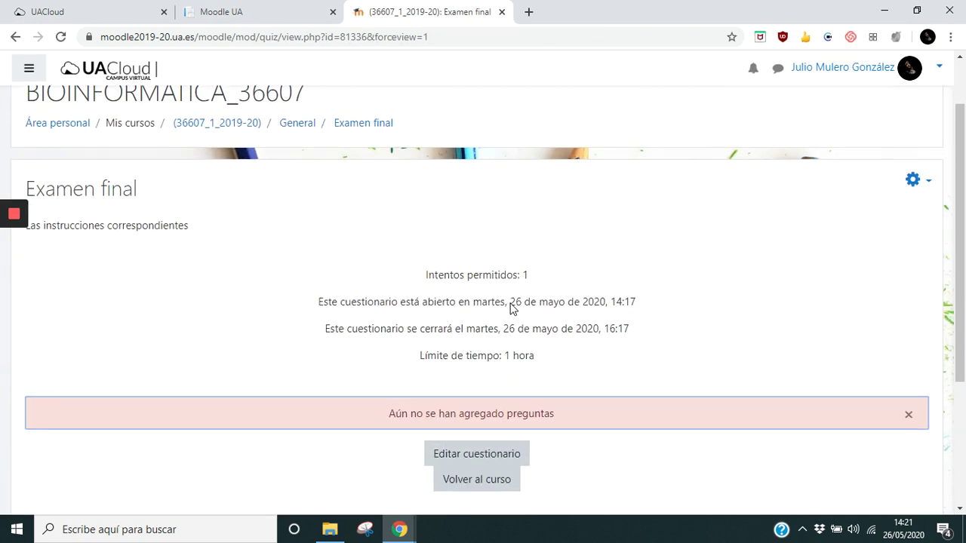
pyautogui.doubleClick(71, 123)
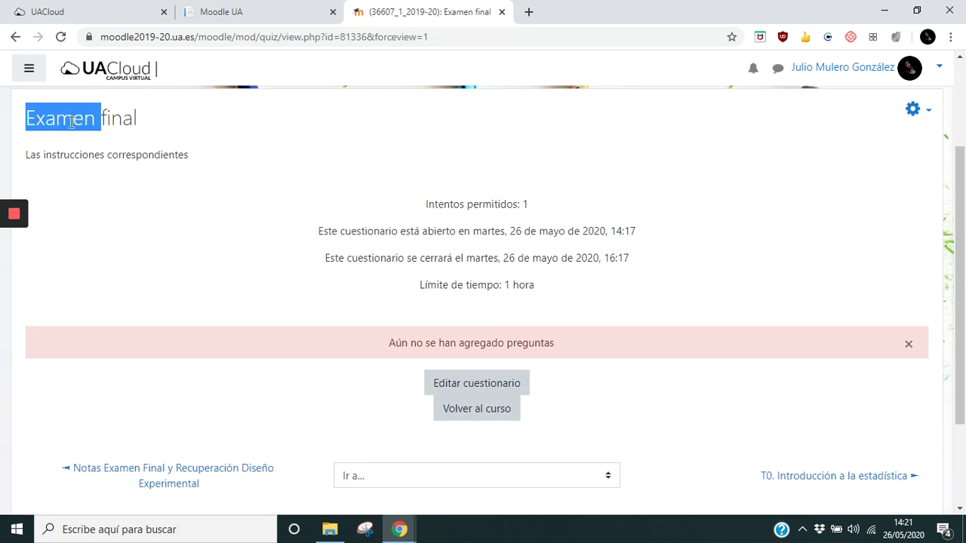
pyautogui.moveTo(71, 123); pyautogui.dragTo(106, 123)
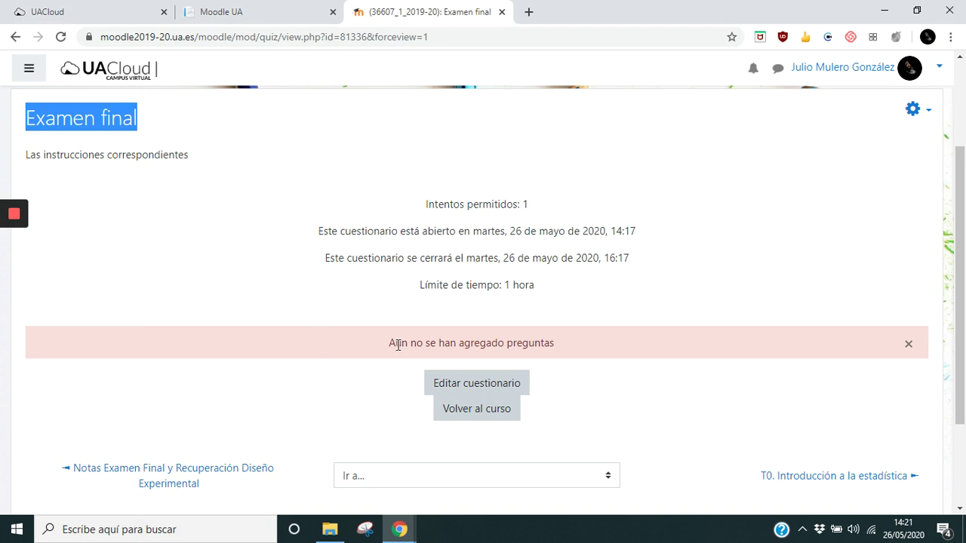
pyautogui.moveTo(396, 344); pyautogui.dragTo(546, 344)
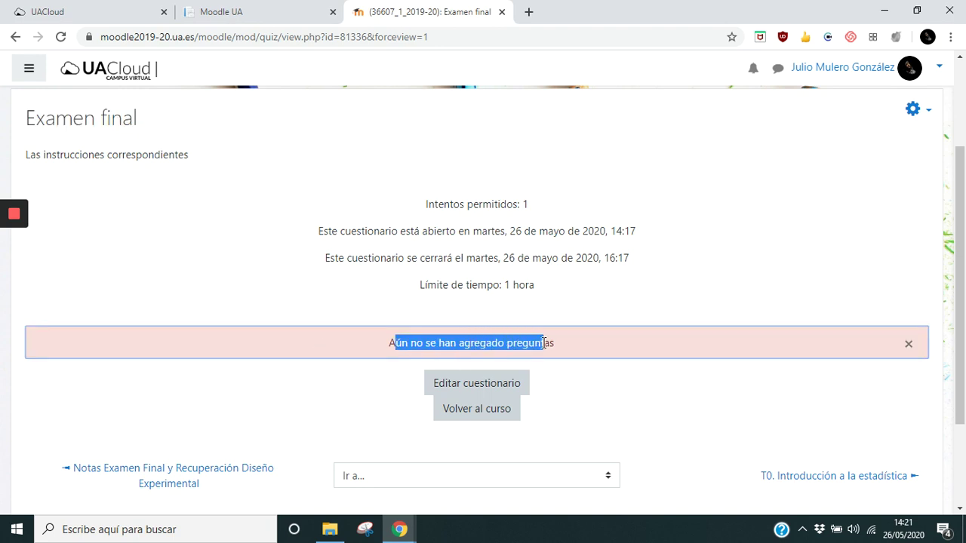
pyautogui.click(523, 344)
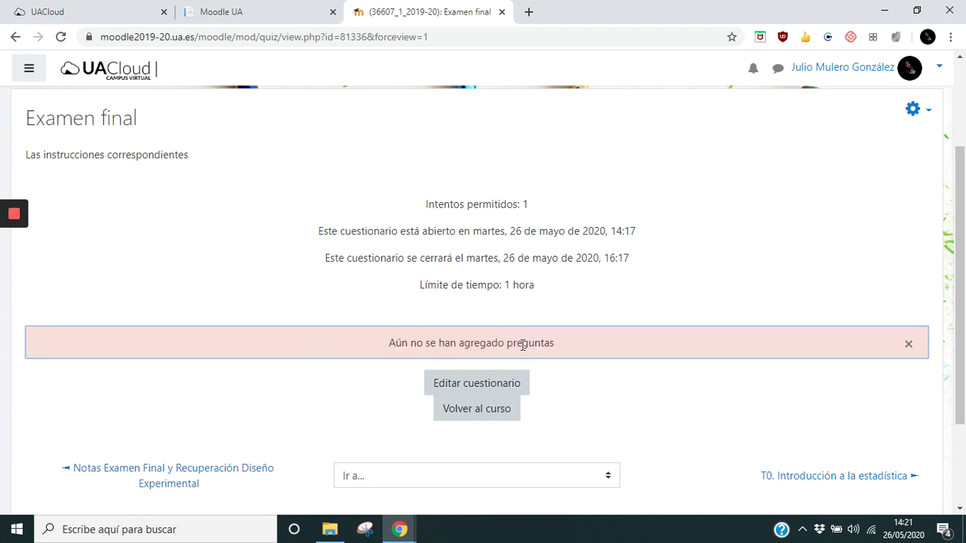
pyautogui.click(453, 383)
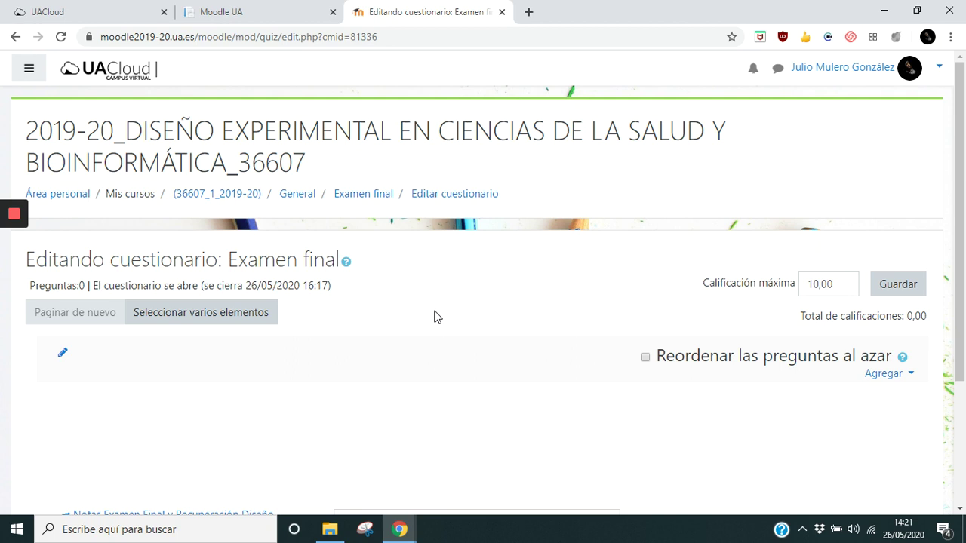
pyautogui.scroll(-1, 435, 317)
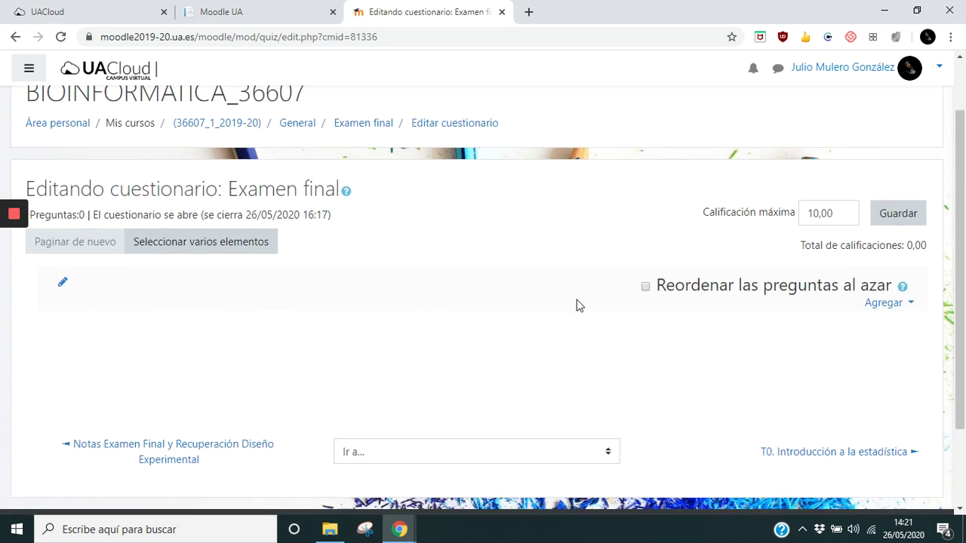
# Add one random question from the Ejercicio 1 category to the Examen final quiz
pyautogui.click(881, 309)
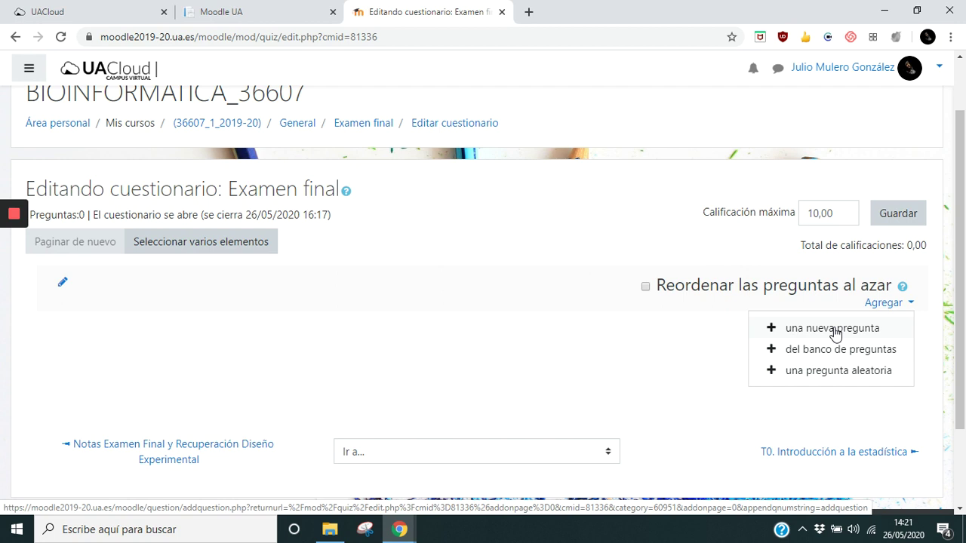
pyautogui.click(836, 370)
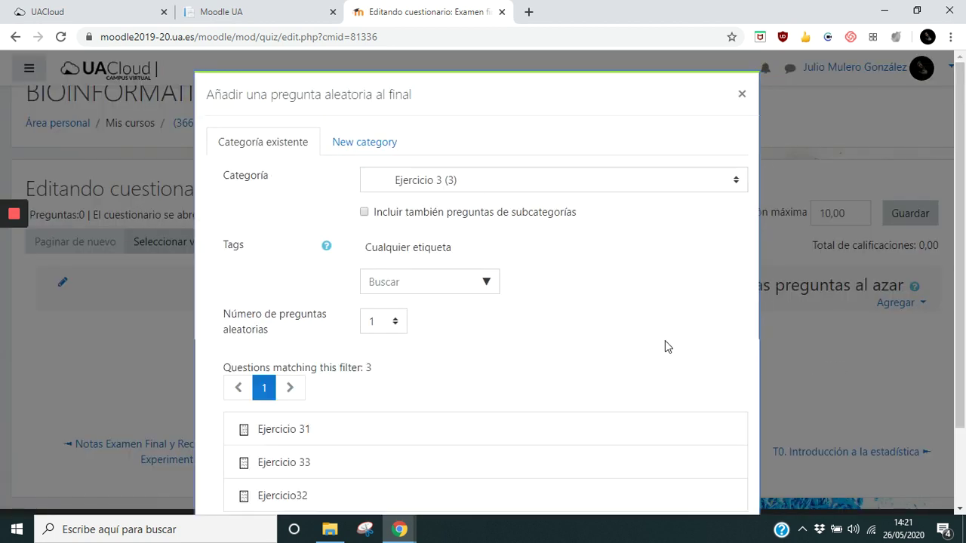
pyautogui.scroll(-1, 660, 333)
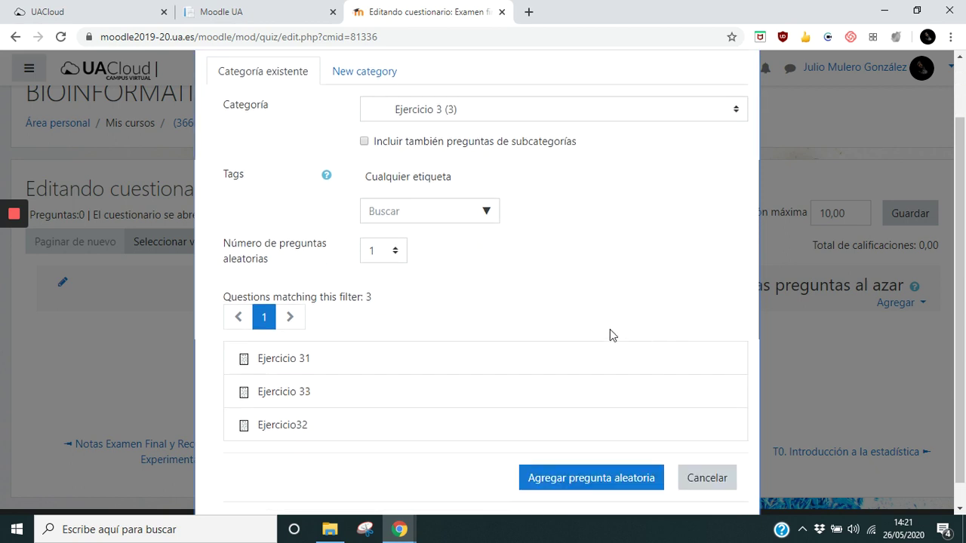
pyautogui.click(495, 103)
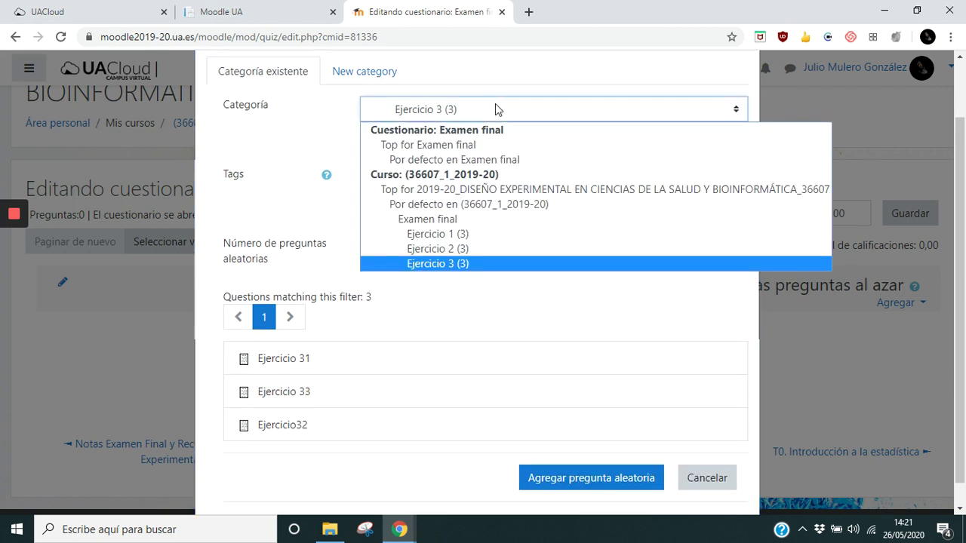
pyautogui.click(458, 235)
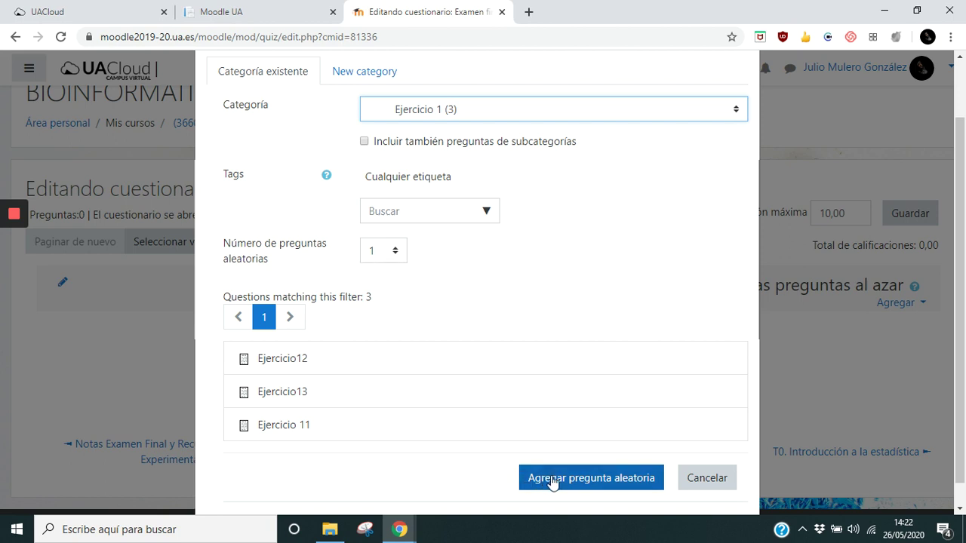
pyautogui.click(578, 480)
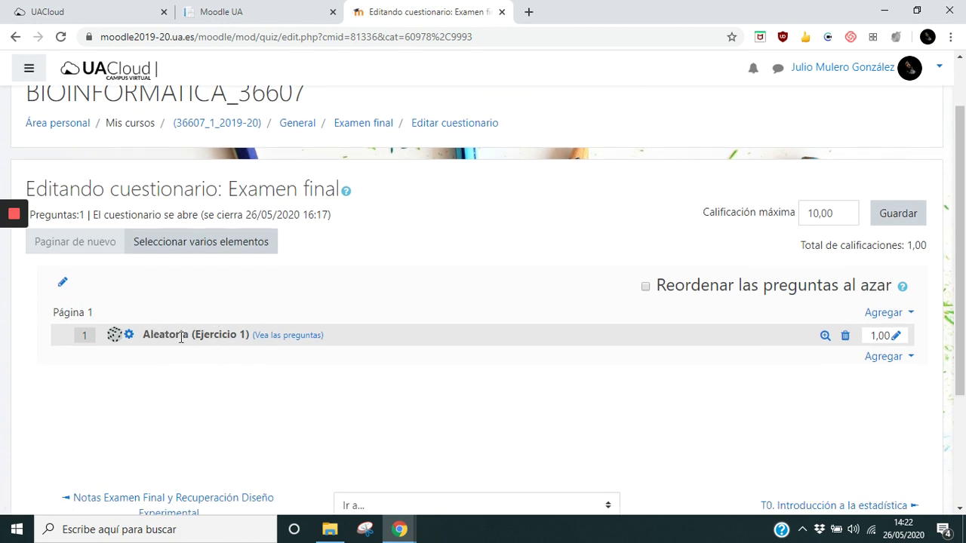
# Add one random question from the Ejercicio 2 category to the end of the Examen final quiz
pyautogui.click(879, 356)
pyautogui.click(817, 424)
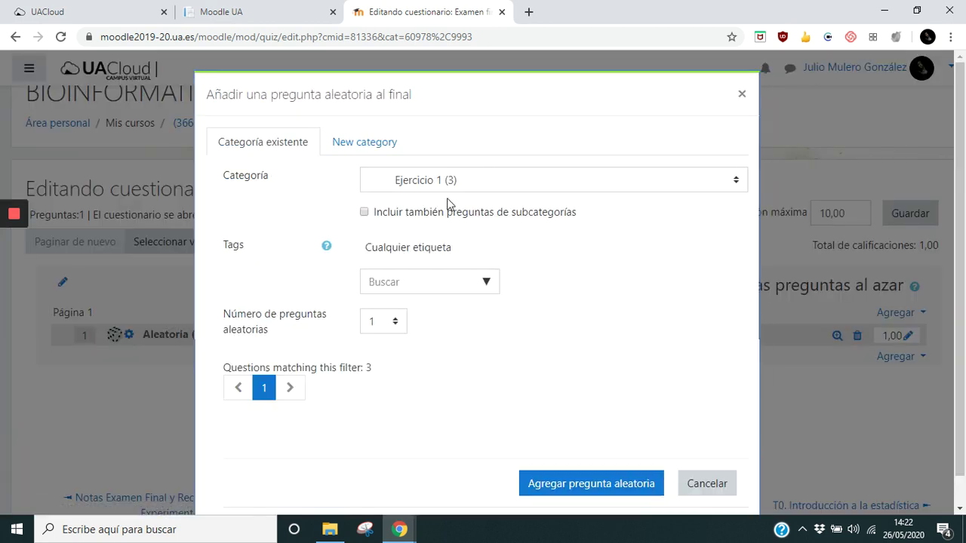
pyautogui.click(456, 181)
pyautogui.click(439, 319)
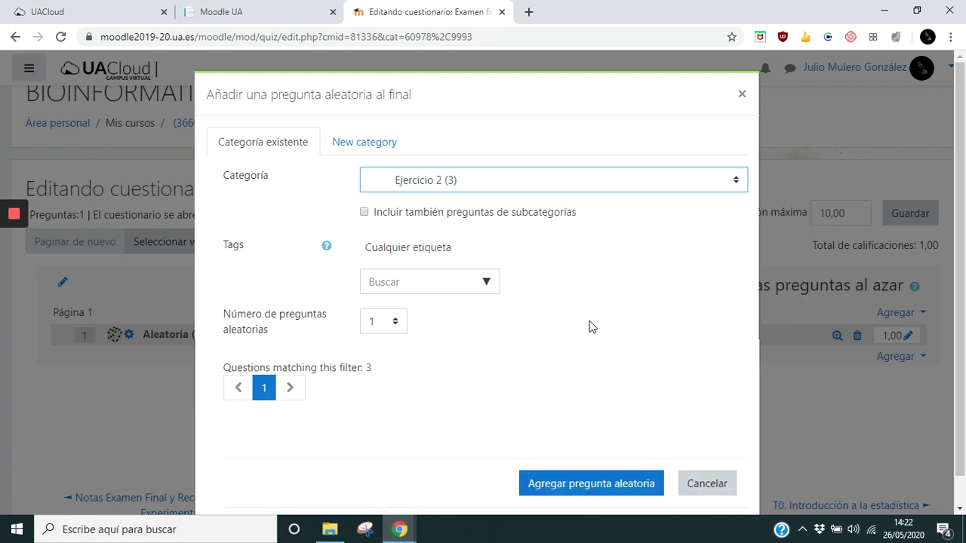
pyautogui.scroll(-3, 587, 325)
pyautogui.click(576, 453)
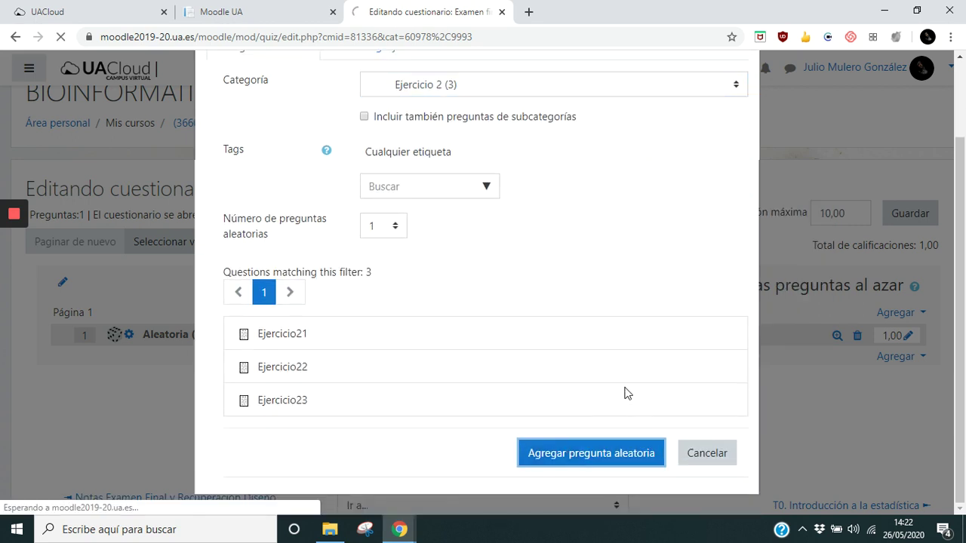
# Add one random question from the Ejercicio 3 category to the end of the Examen final quiz
pyautogui.click(877, 403)
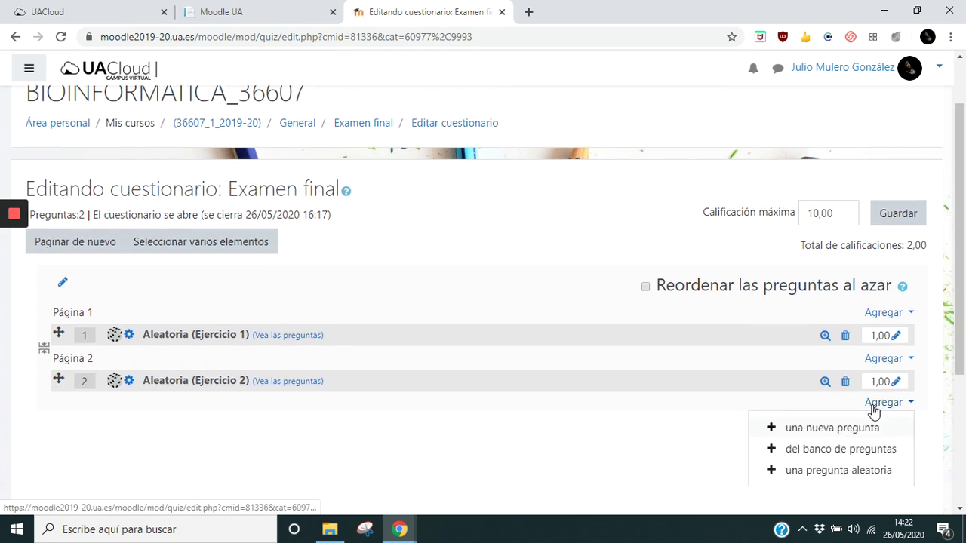
pyautogui.click(843, 477)
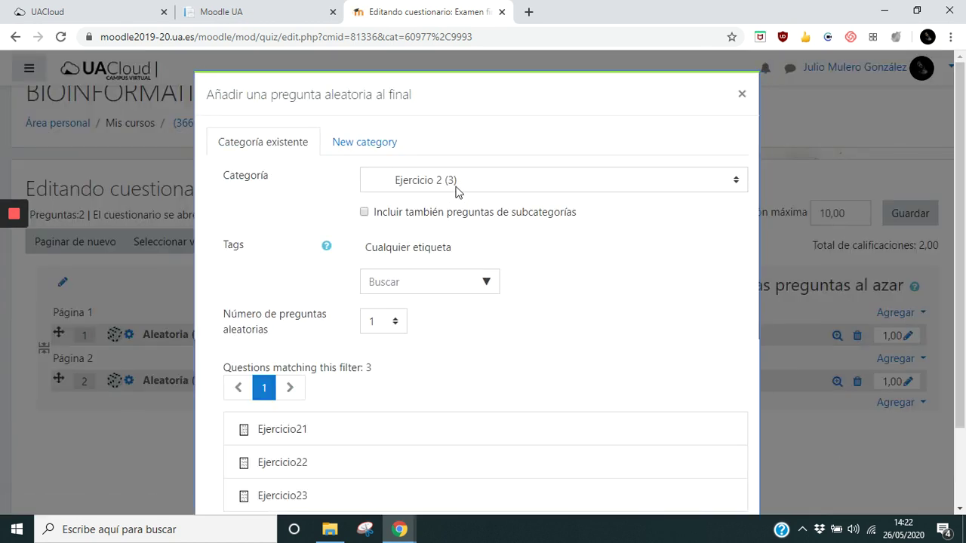
pyautogui.click(455, 188)
pyautogui.click(443, 334)
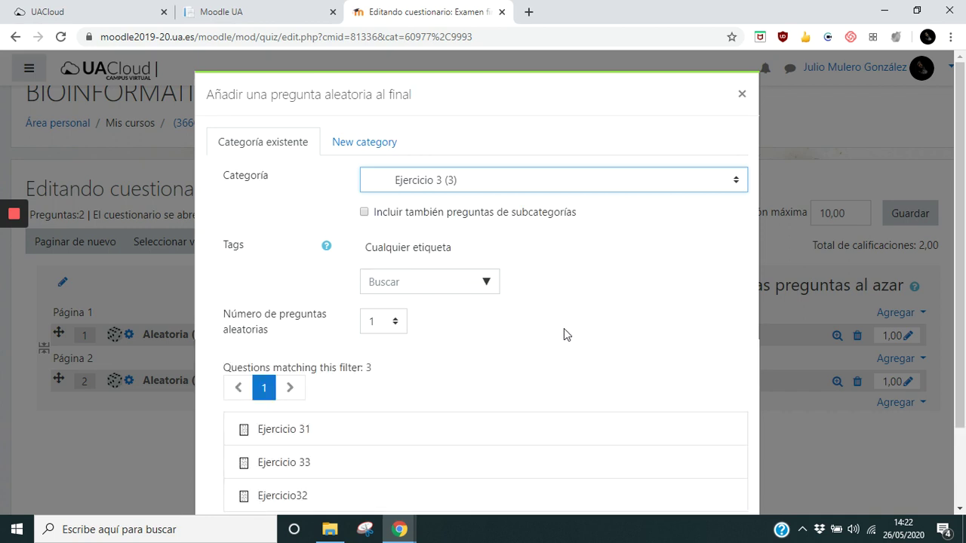
pyautogui.scroll(-2, 566, 339)
pyautogui.click(571, 453)
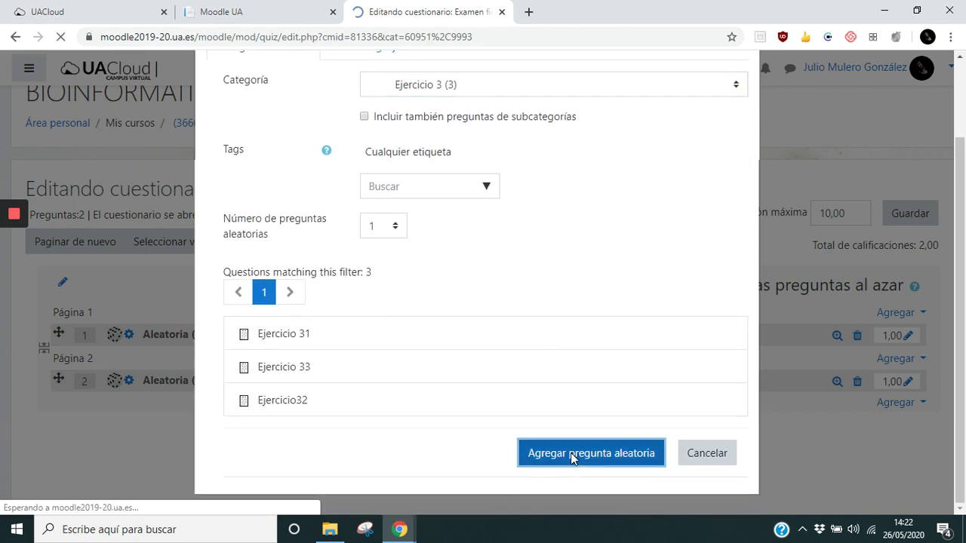
# Save the quiz's maximum grade and check the permitted attempts on the Examen final summary page
pyautogui.scroll(-1, 849, 313)
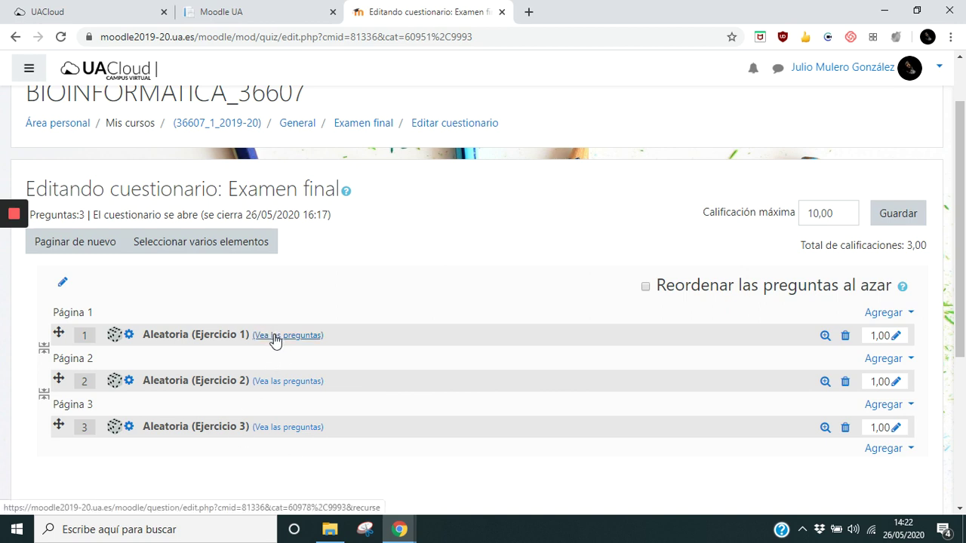
pyautogui.click(876, 214)
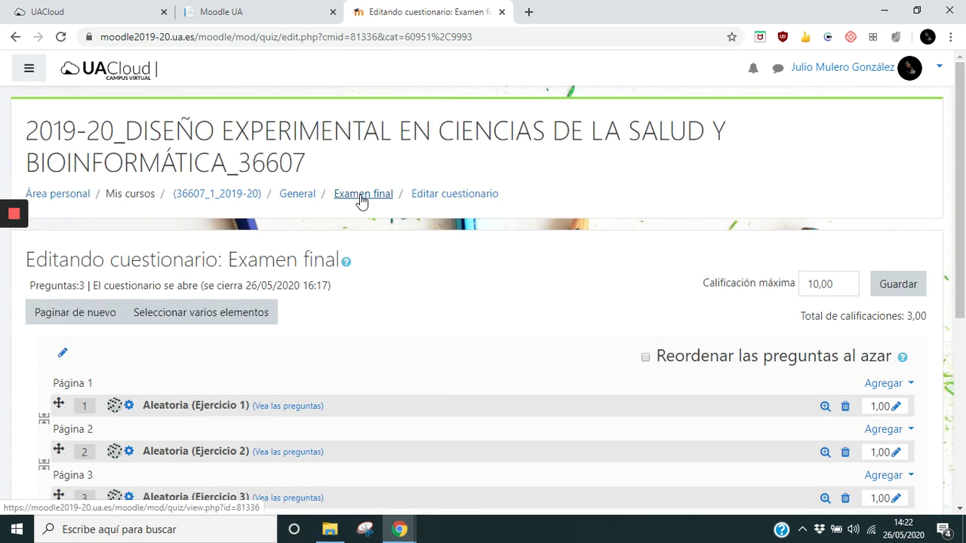
pyautogui.click(361, 197)
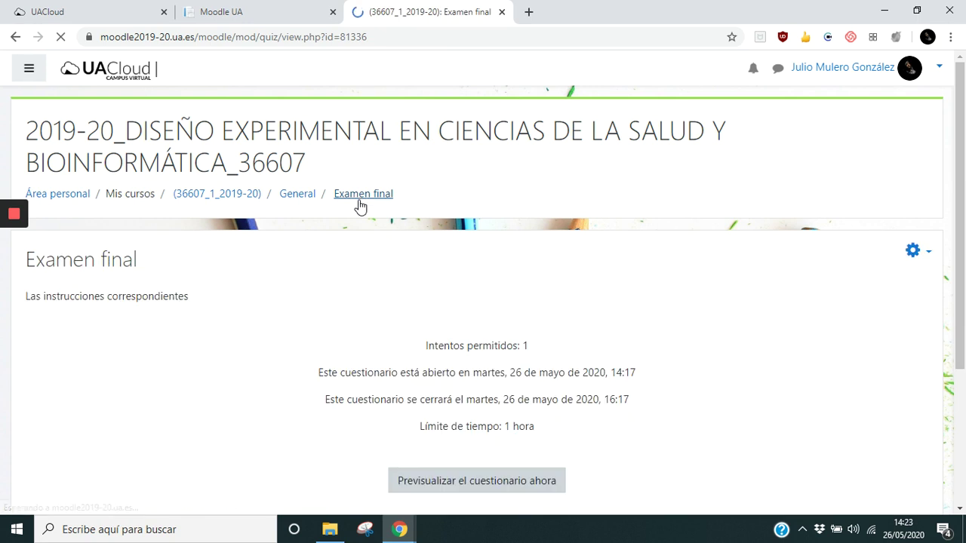
pyautogui.scroll(-1, 398, 281)
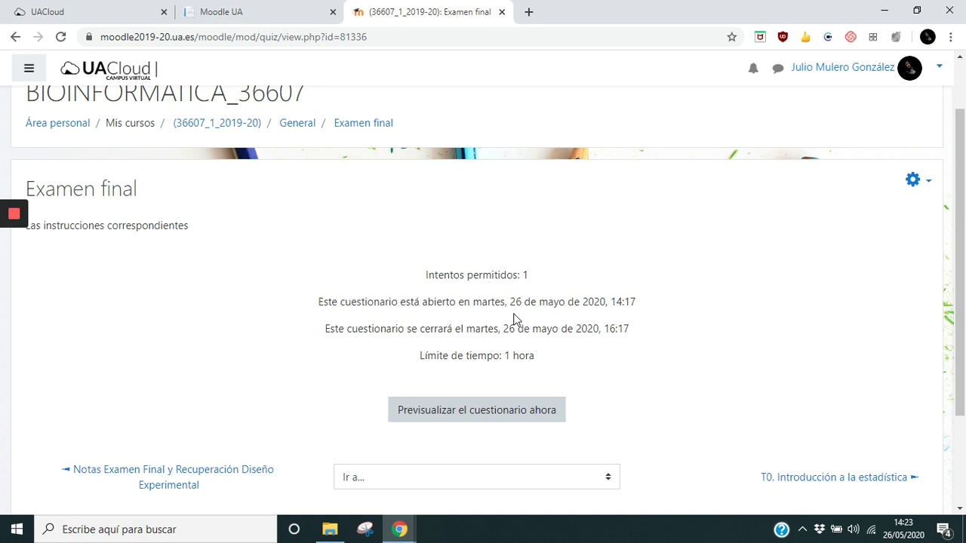
pyautogui.doubleClick(450, 281)
pyautogui.moveTo(449, 281); pyautogui.dragTo(478, 276)
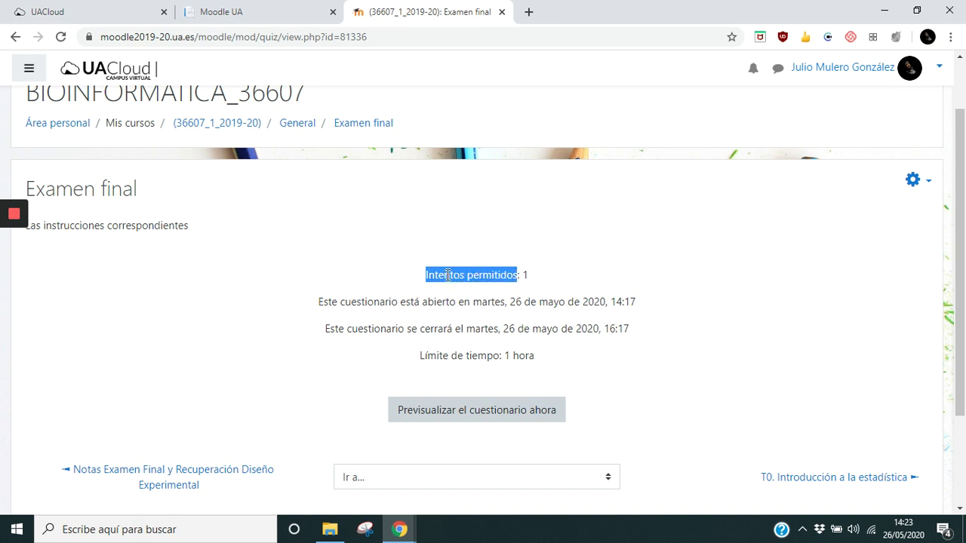
# Open the Examen final settings and set Intentos permitidos to 1 under Calificación
pyautogui.click(921, 183)
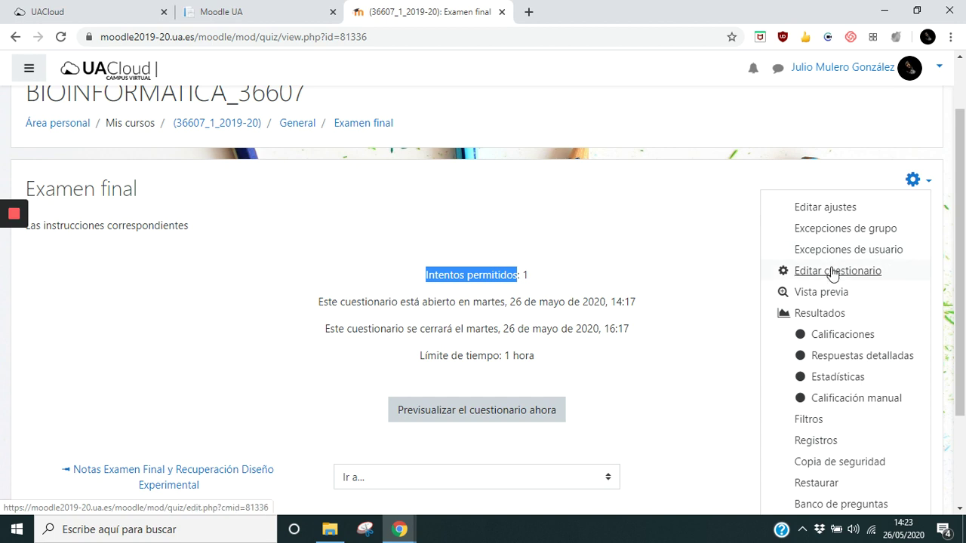
pyautogui.click(825, 208)
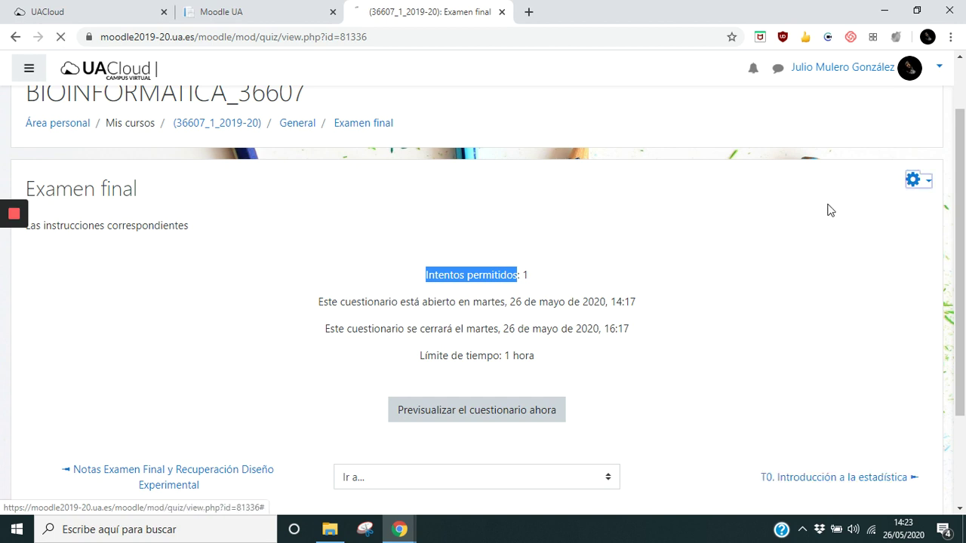
pyautogui.scroll(-5, 228, 345)
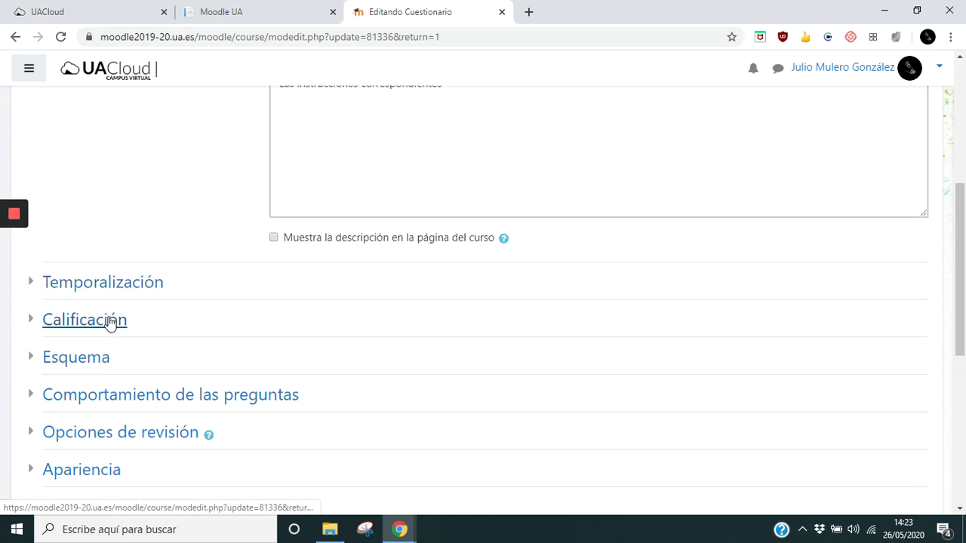
pyautogui.click(110, 320)
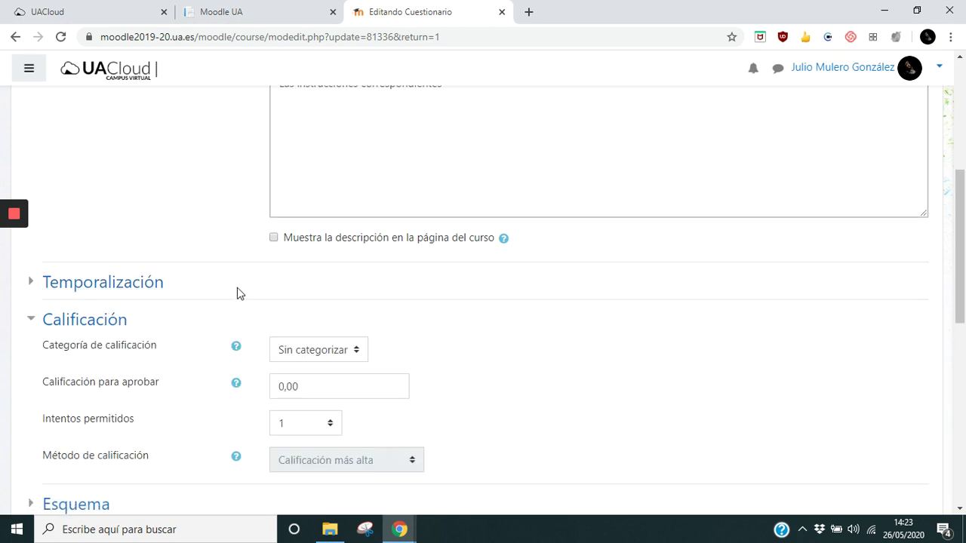
pyautogui.scroll(-1, 240, 300)
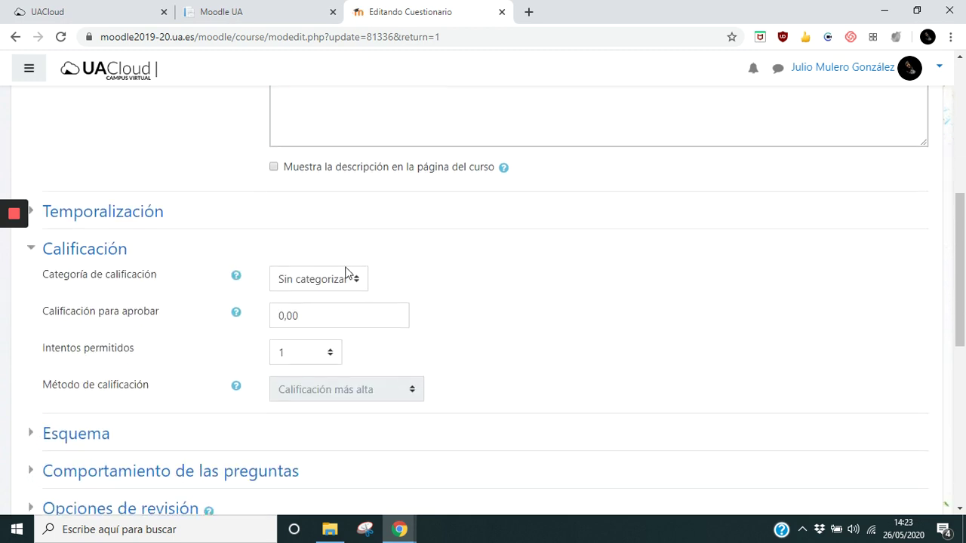
pyautogui.click(323, 355)
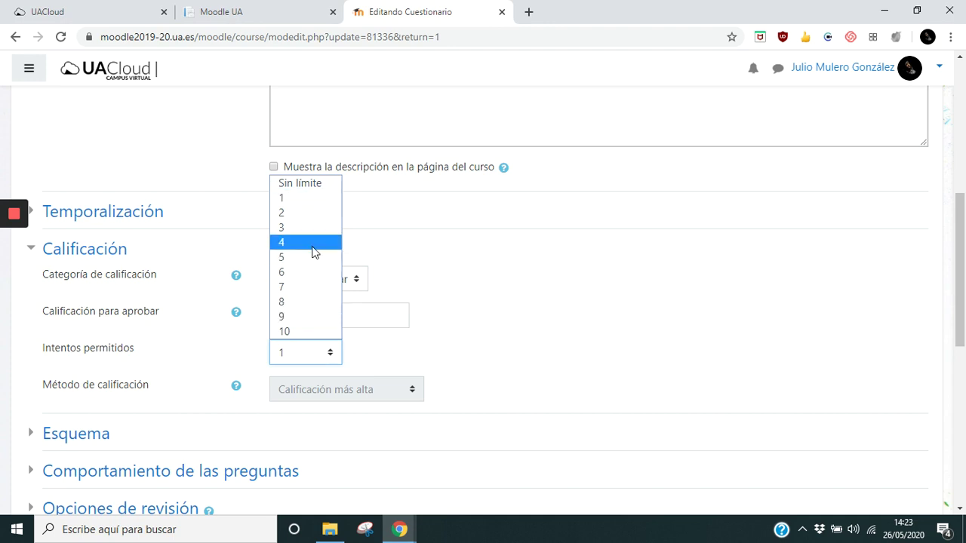
pyautogui.click(312, 197)
pyautogui.click(524, 301)
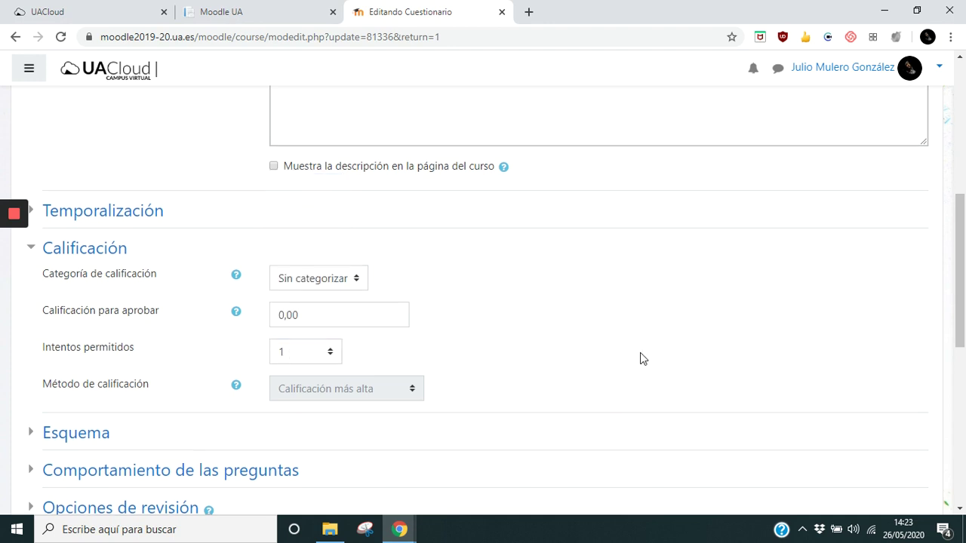
# Save the edited Examen final settings and display the quiz
pyautogui.scroll(-3, 640, 352)
pyautogui.scroll(8, 640, 352)
pyautogui.scroll(-15, 509, 364)
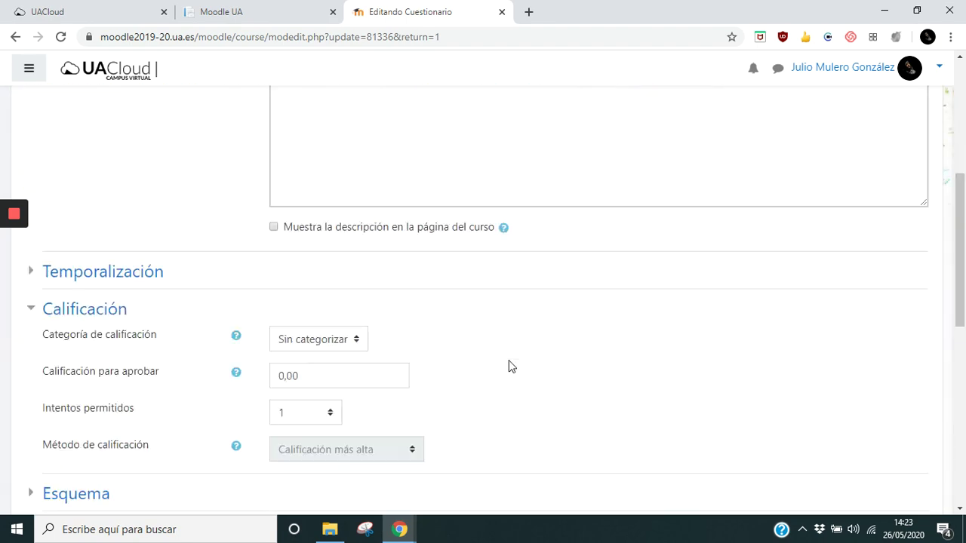
pyautogui.click(516, 389)
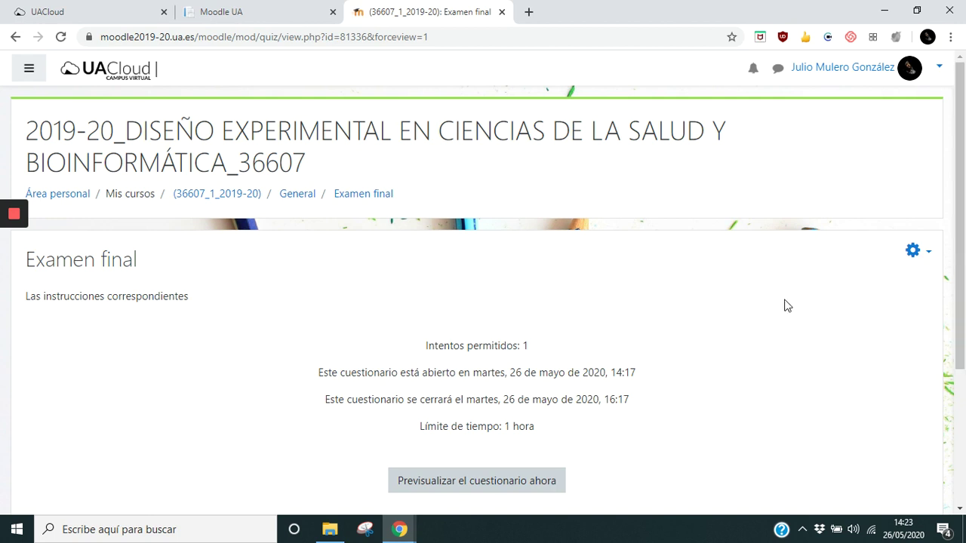
# Open the Examen final quiz for editing, enable Reordenar las preguntas al azar and save
pyautogui.click(914, 252)
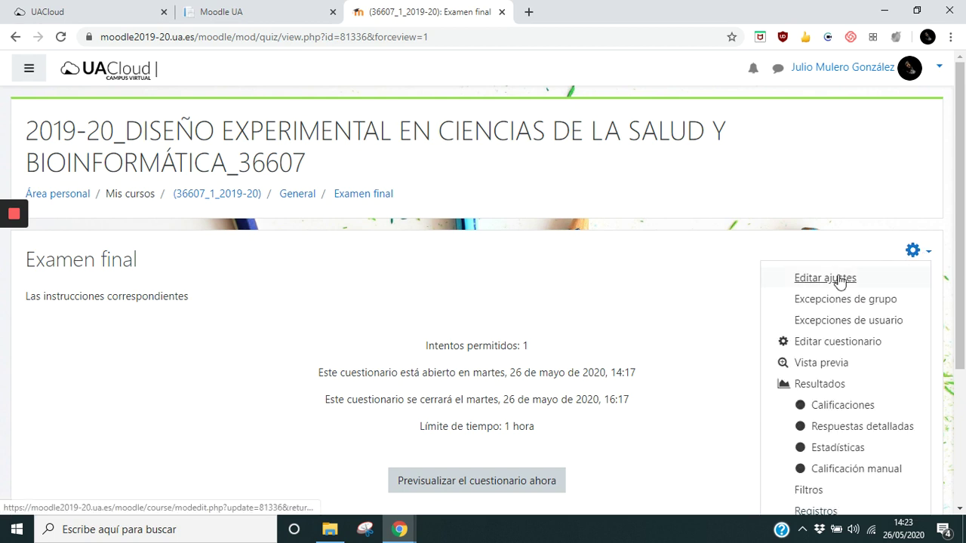
pyautogui.click(875, 346)
pyautogui.scroll(-2, 437, 314)
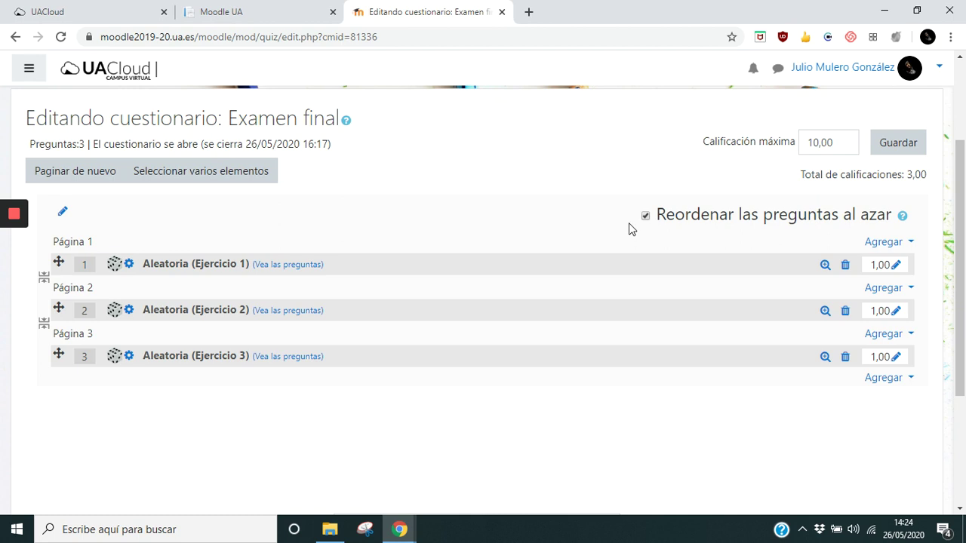
pyautogui.click(897, 150)
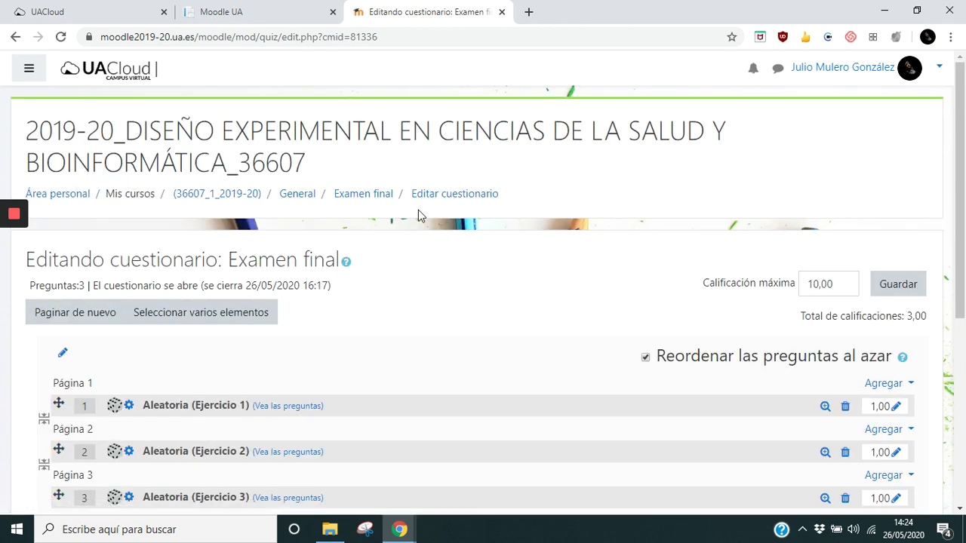
# Return to the Examen final summary page and start a timed preview attempt of the quiz
pyautogui.click(362, 194)
pyautogui.scroll(-1, 544, 373)
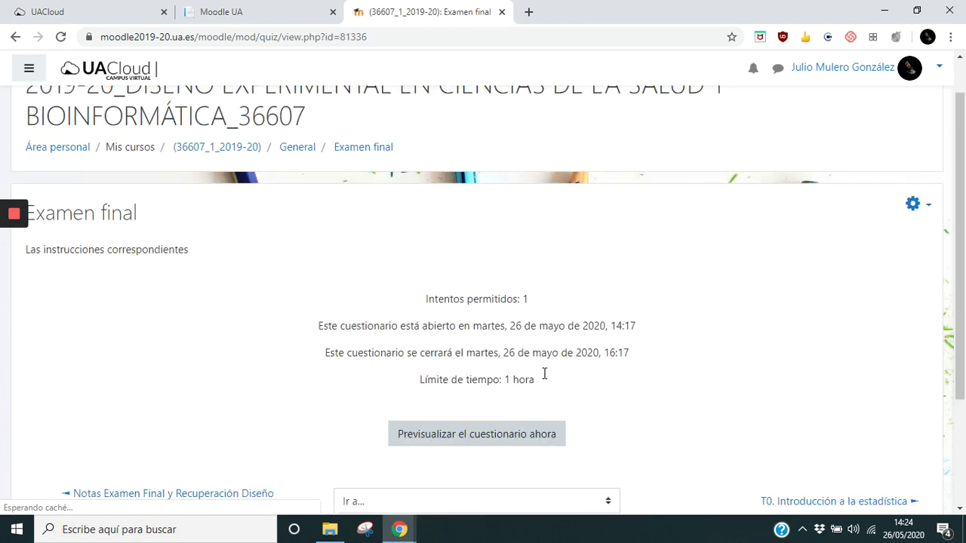
pyautogui.scroll(-1, 544, 374)
pyautogui.click(507, 410)
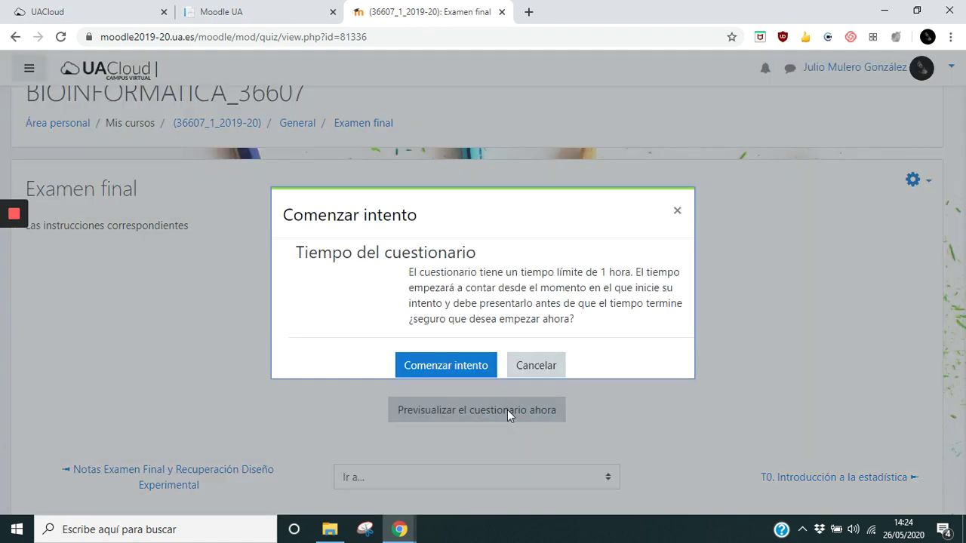
pyautogui.click(463, 366)
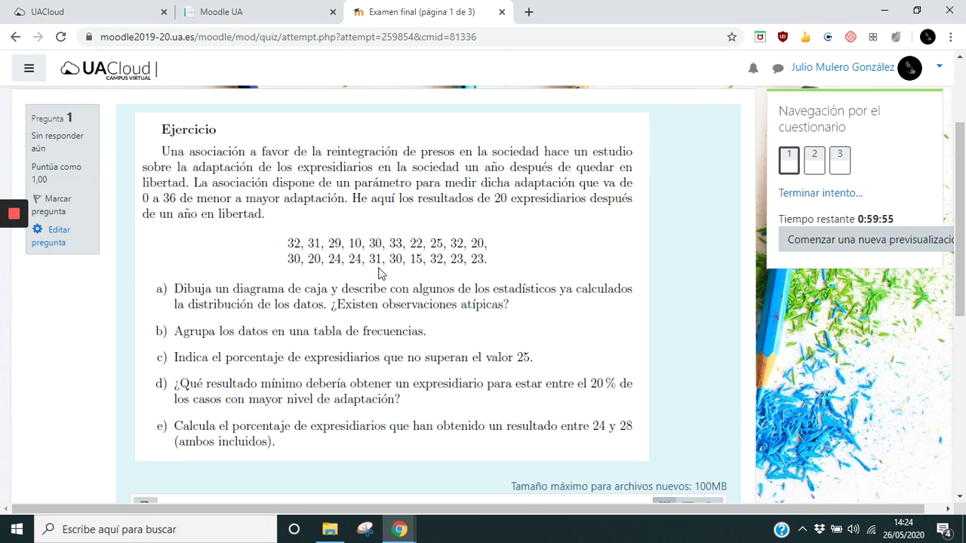
# Choose lissajous_print.pdf from the Escritorio folder as the file to upload for question 1
pyautogui.scroll(-3, 429, 261)
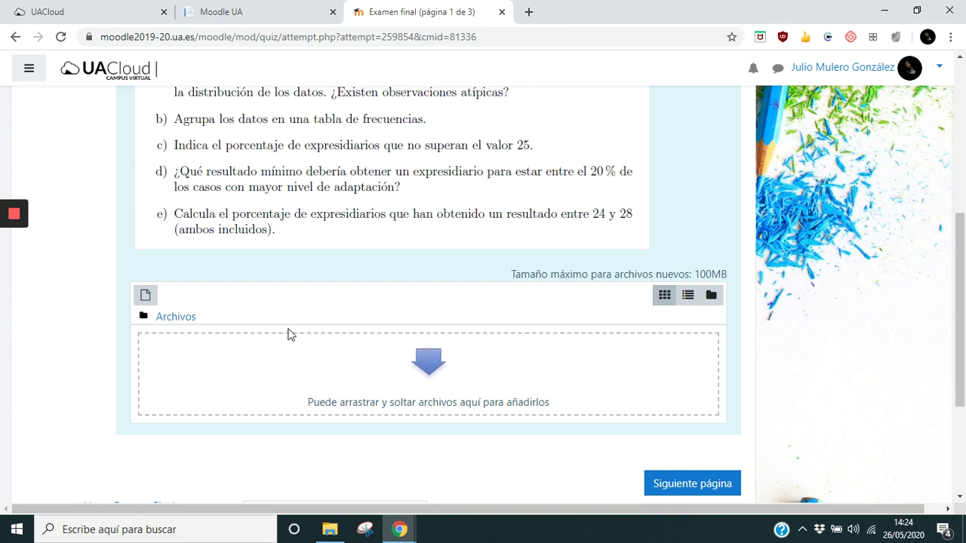
pyautogui.click(436, 369)
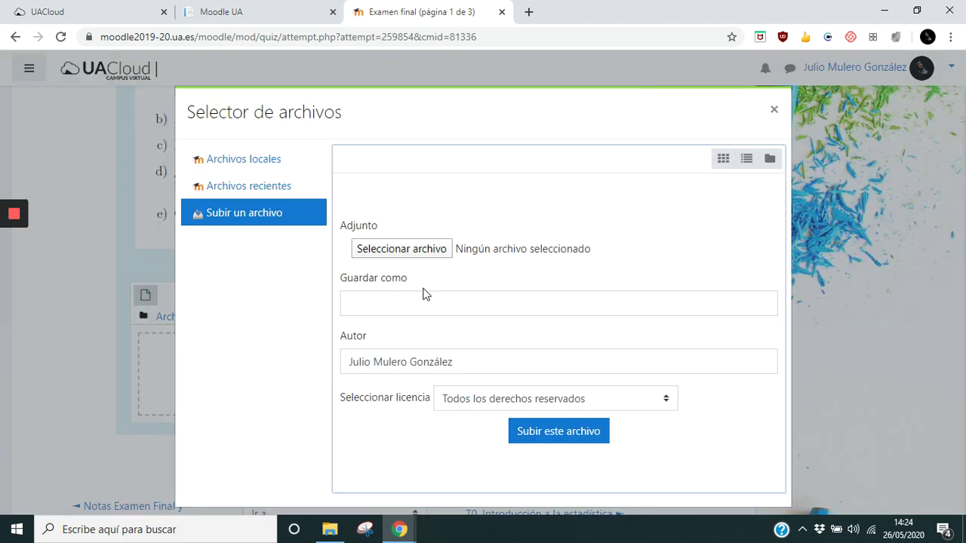
pyautogui.click(429, 252)
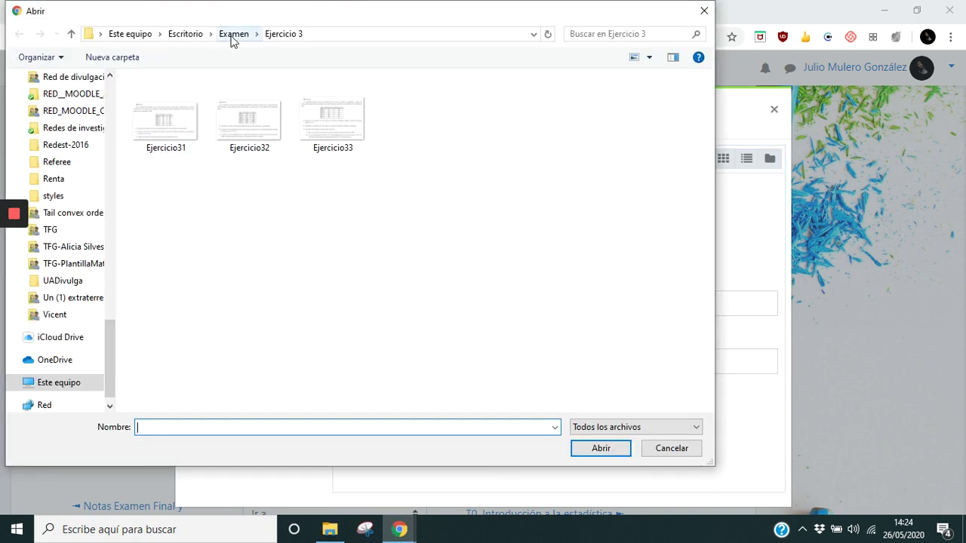
pyautogui.click(194, 35)
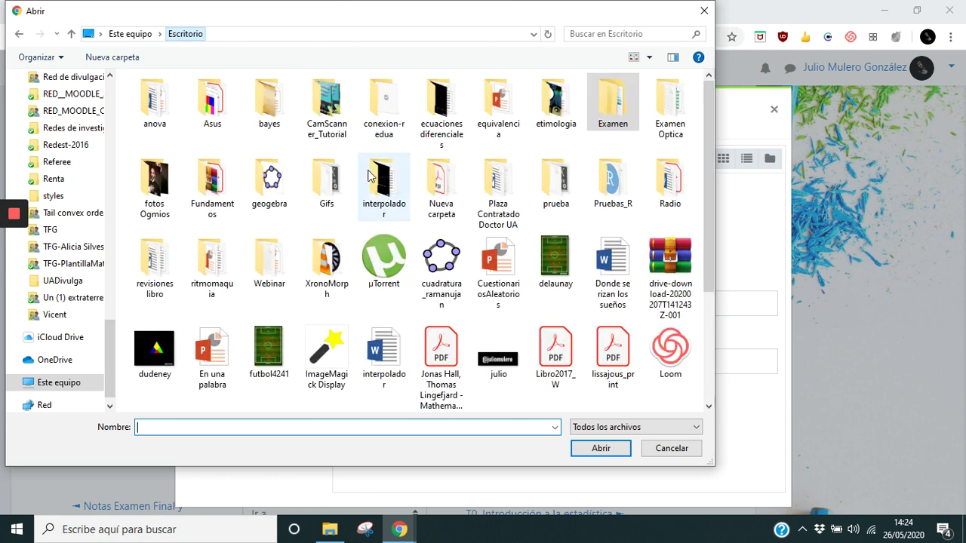
pyautogui.doubleClick(603, 354)
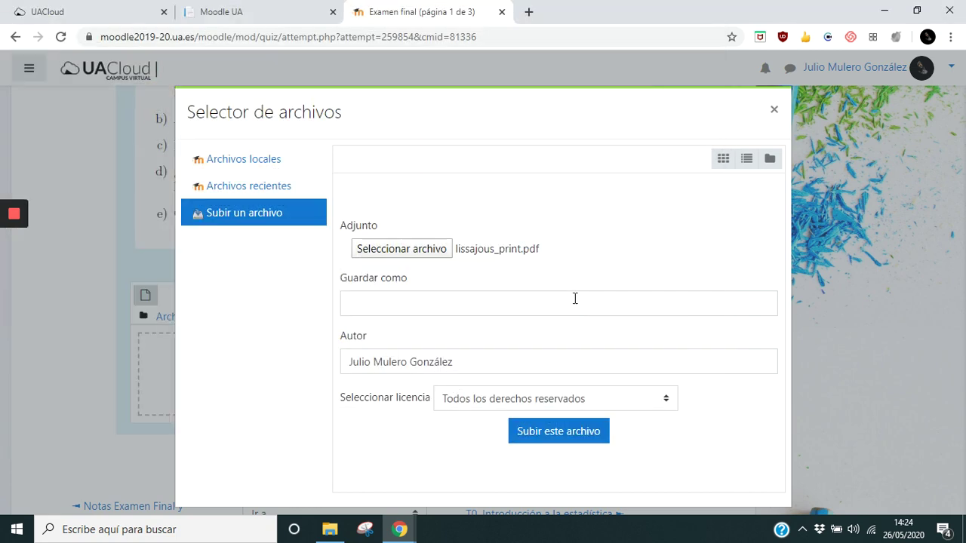
# Select lissajous_print.pdf from the Escritorio folder again and upload it as the answer to question 1
pyautogui.click(484, 249)
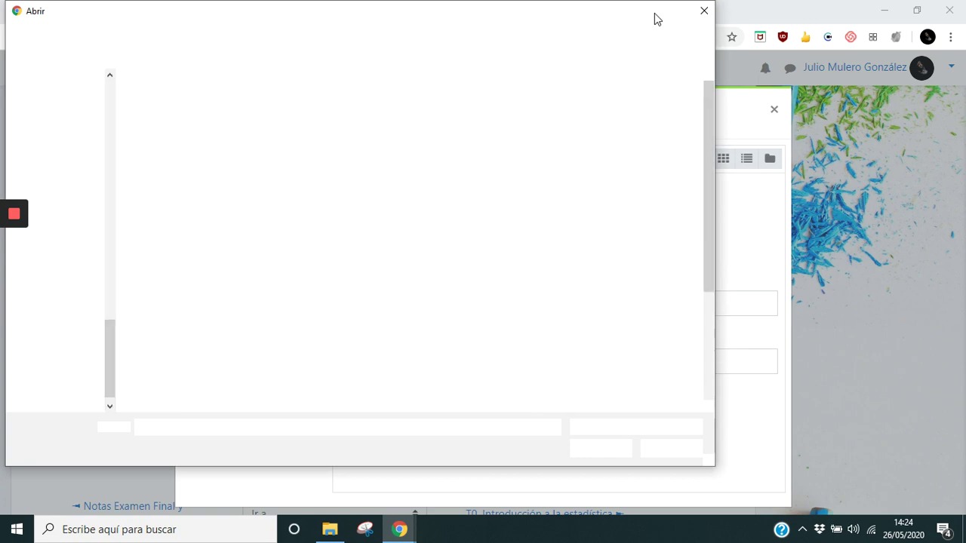
pyautogui.click(704, 10)
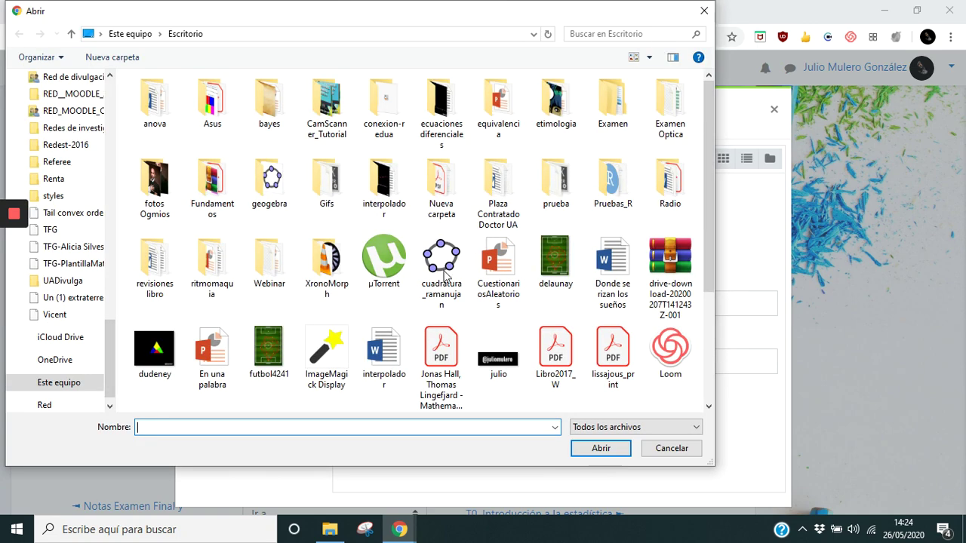
pyautogui.click(484, 250)
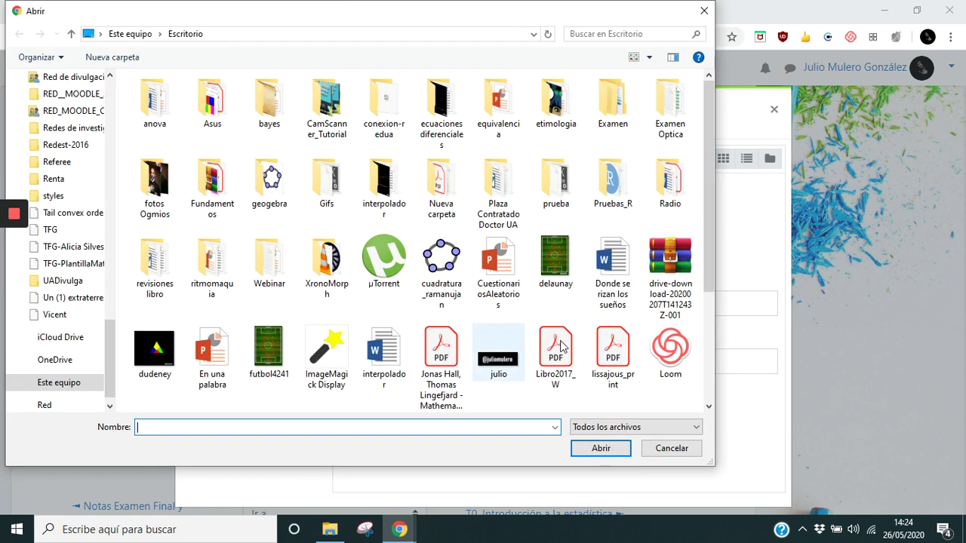
pyautogui.click(594, 346)
pyautogui.doubleClick(594, 346)
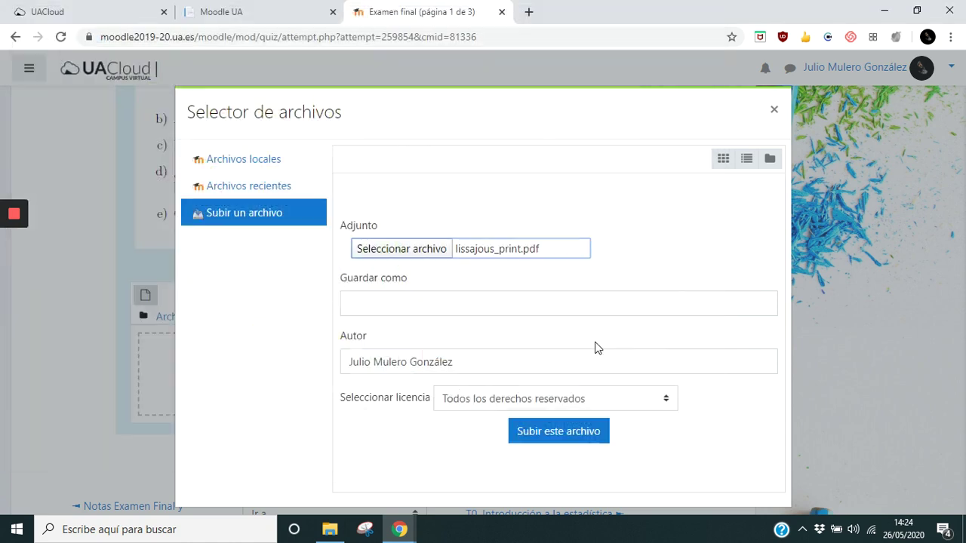
pyautogui.click(572, 432)
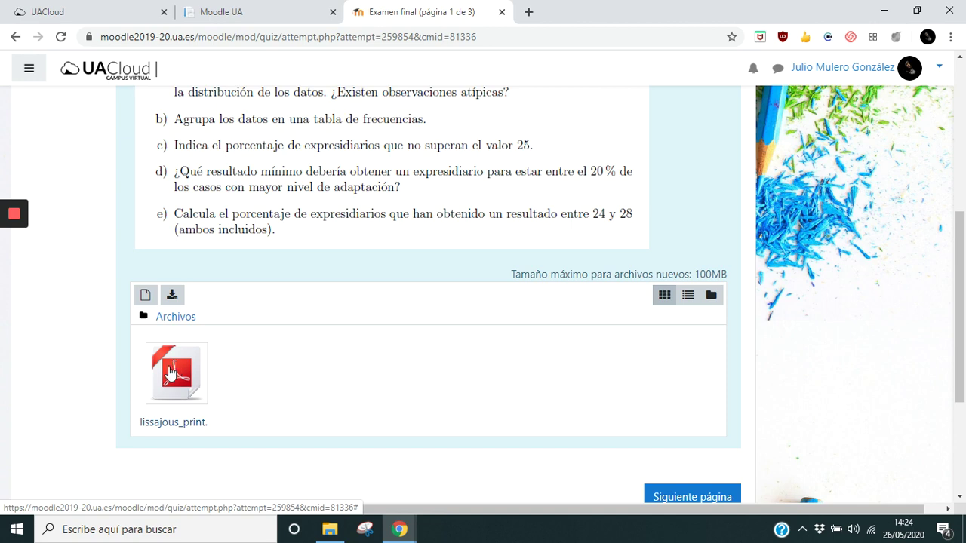
# Inspect the details of the file uploaded for question 1, close them unchanged and advance to question 2
pyautogui.click(180, 378)
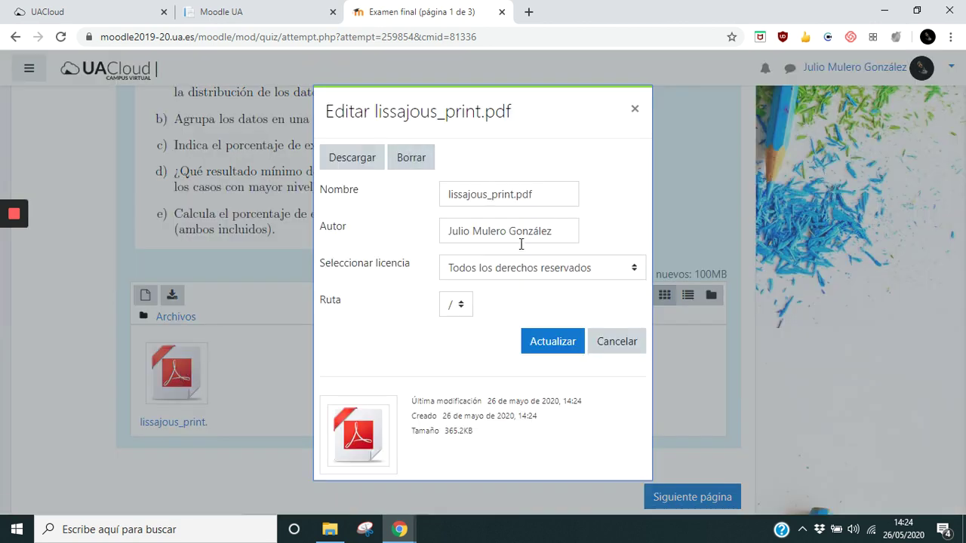
pyautogui.click(635, 109)
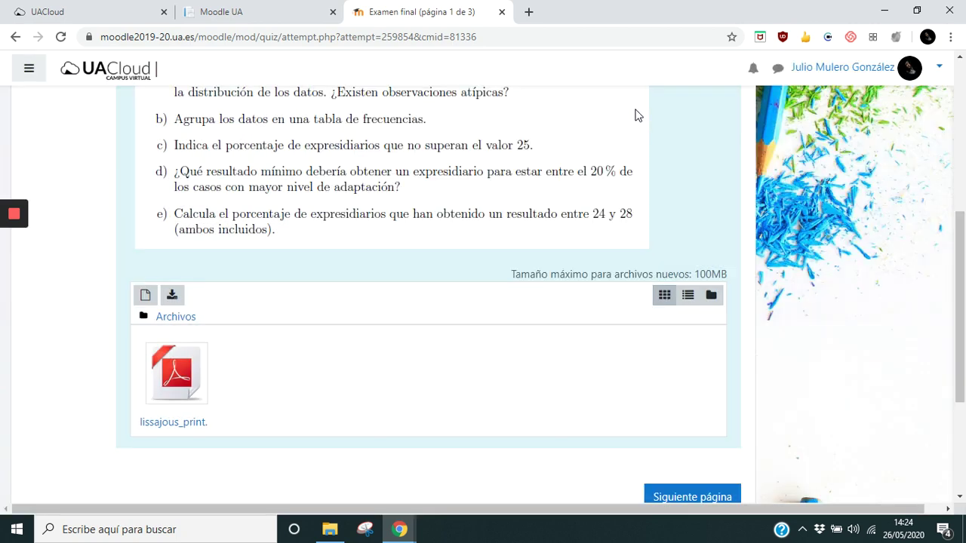
pyautogui.scroll(-1, 597, 308)
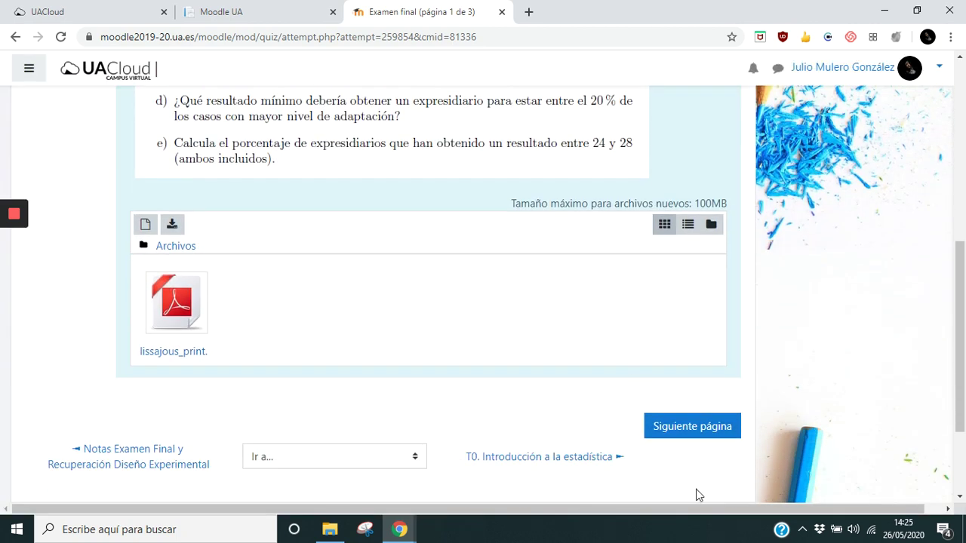
pyautogui.click(707, 429)
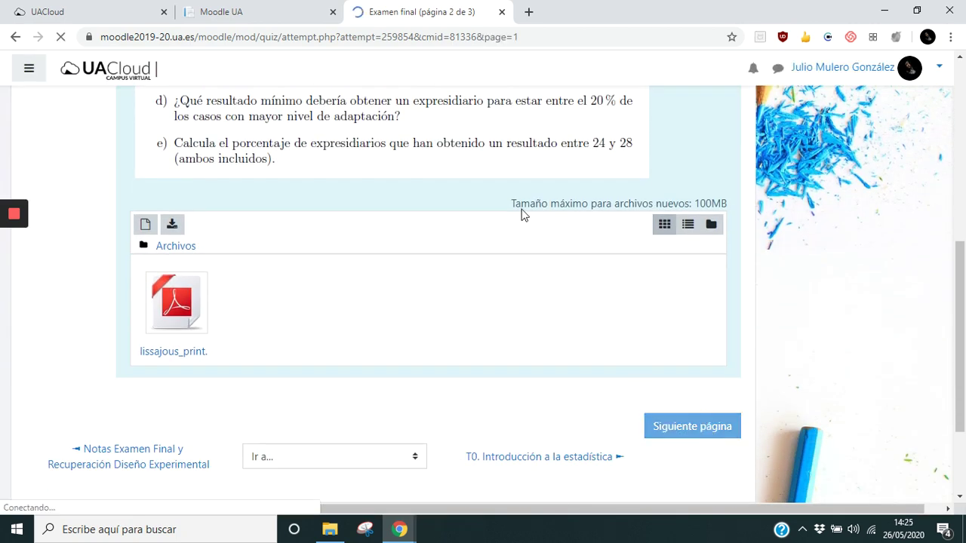
# Upload lissajous_print.pdf from the Escritorio folder as the answer to question 2 and advance to question 3
pyautogui.scroll(-2, 457, 166)
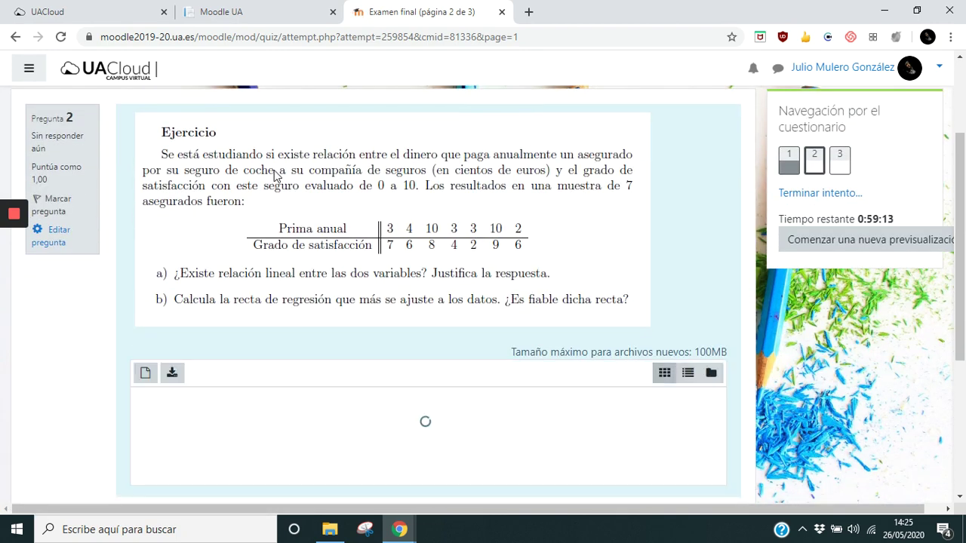
pyautogui.click(432, 452)
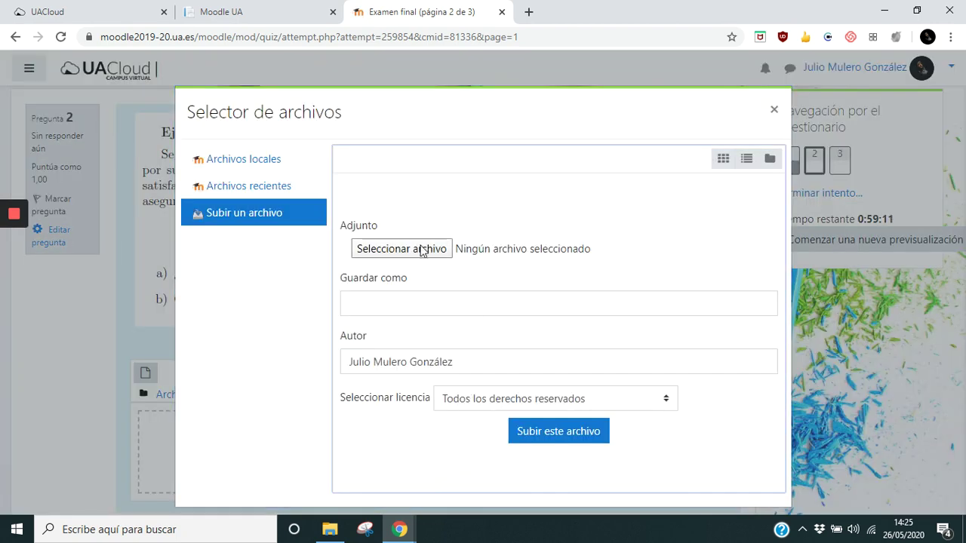
pyautogui.click(519, 248)
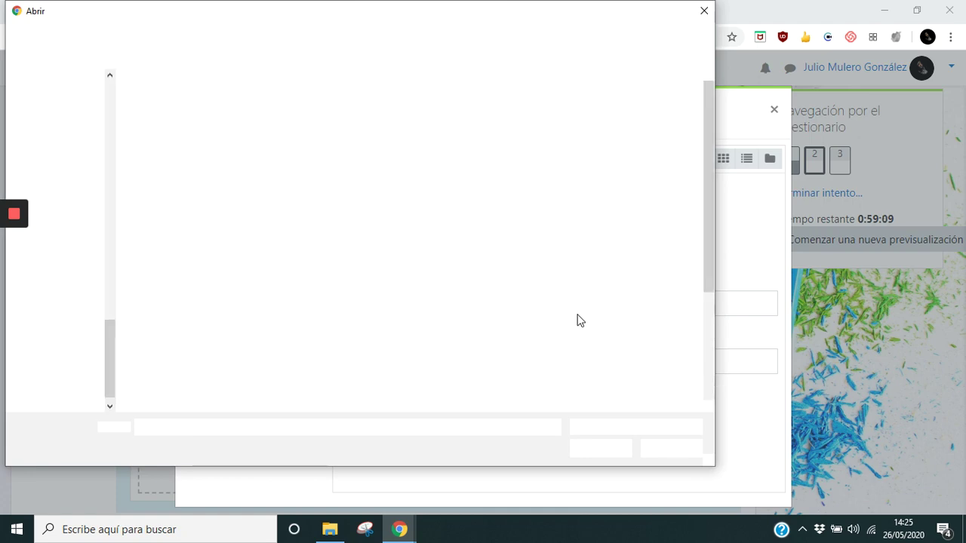
pyautogui.doubleClick(604, 349)
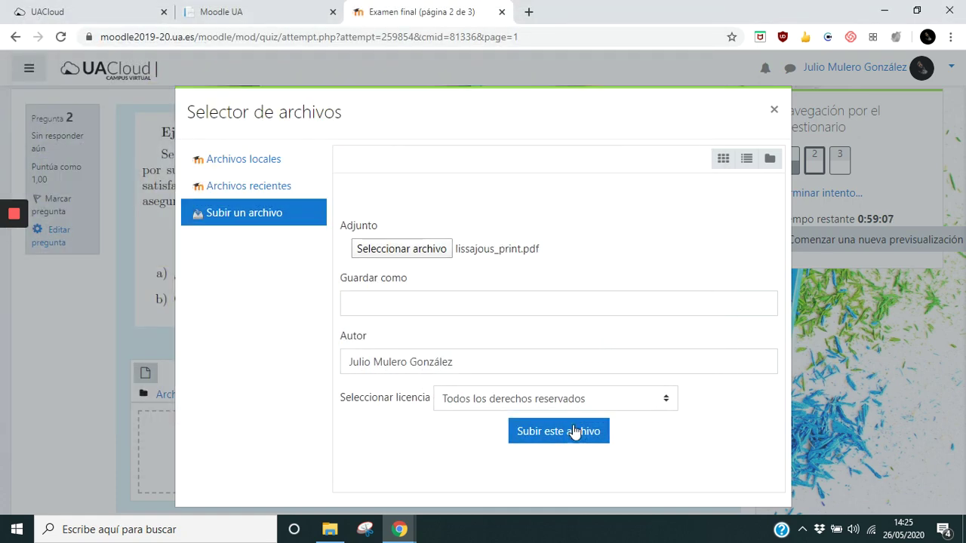
pyautogui.click(574, 432)
pyautogui.scroll(-2, 532, 320)
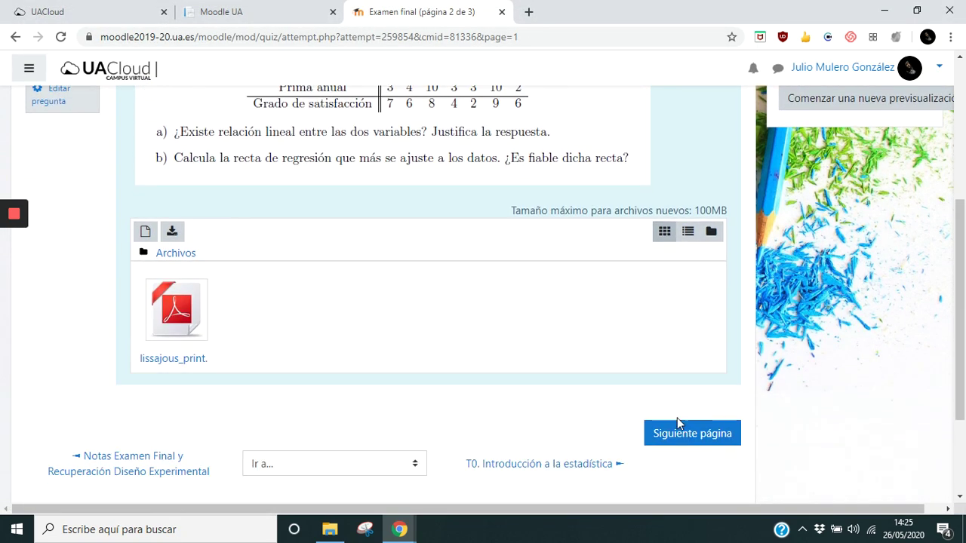
pyautogui.click(681, 434)
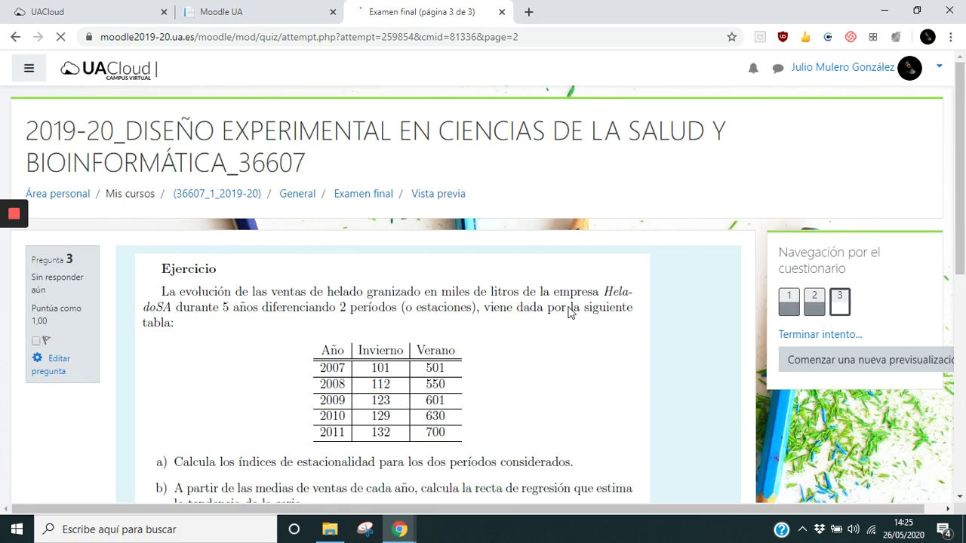
# Read question 3, leave it unanswered and open the attempt summary to check the status of each question
pyautogui.scroll(-3, 570, 311)
pyautogui.scroll(-1, 569, 314)
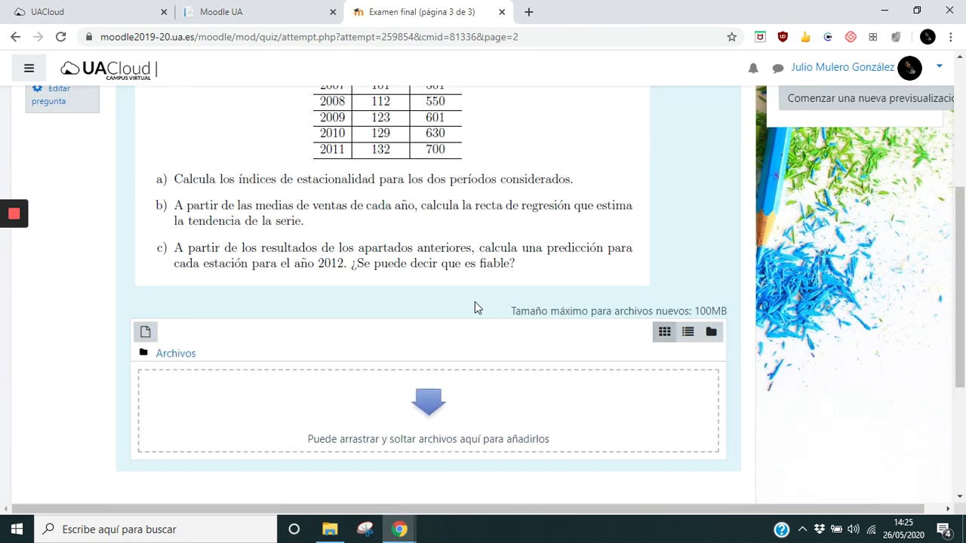
pyautogui.scroll(-1, 528, 304)
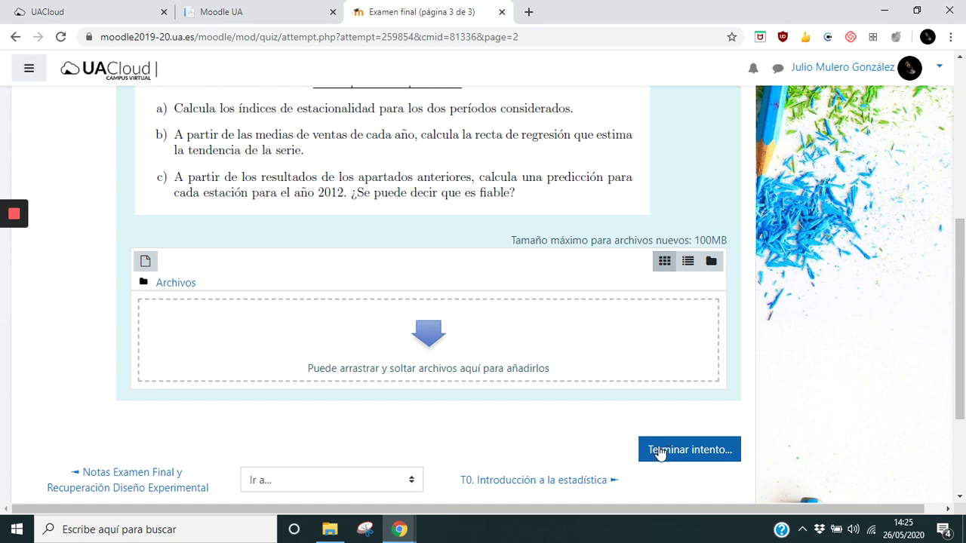
pyautogui.click(672, 449)
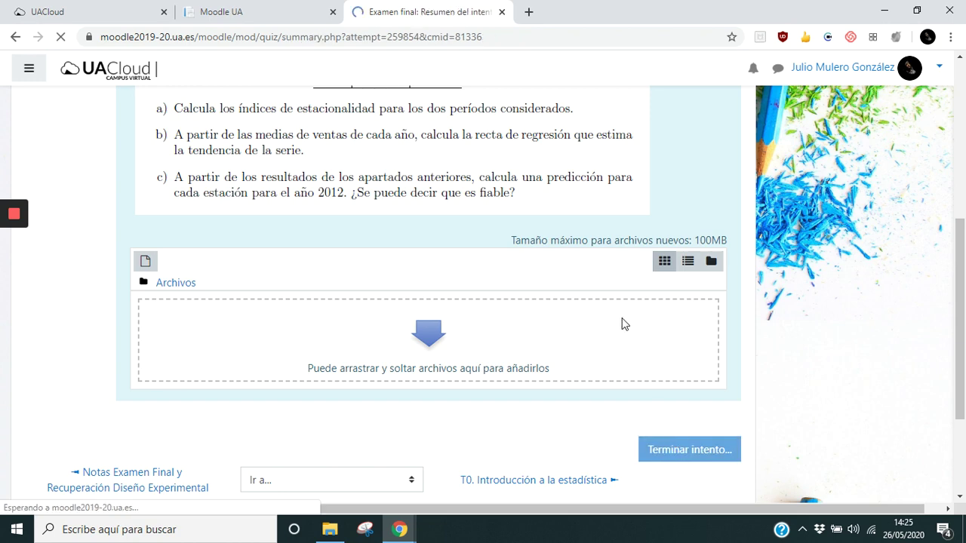
pyautogui.scroll(-3, 468, 356)
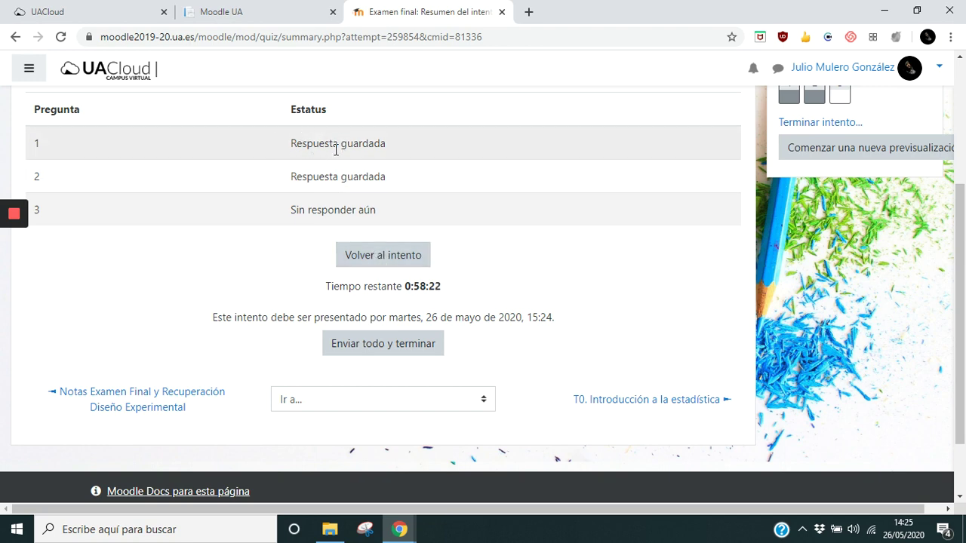
# Return to the attempt and upload lissajous_print.pdf from the Escritorio folder as the answer to question 3
pyautogui.click(384, 255)
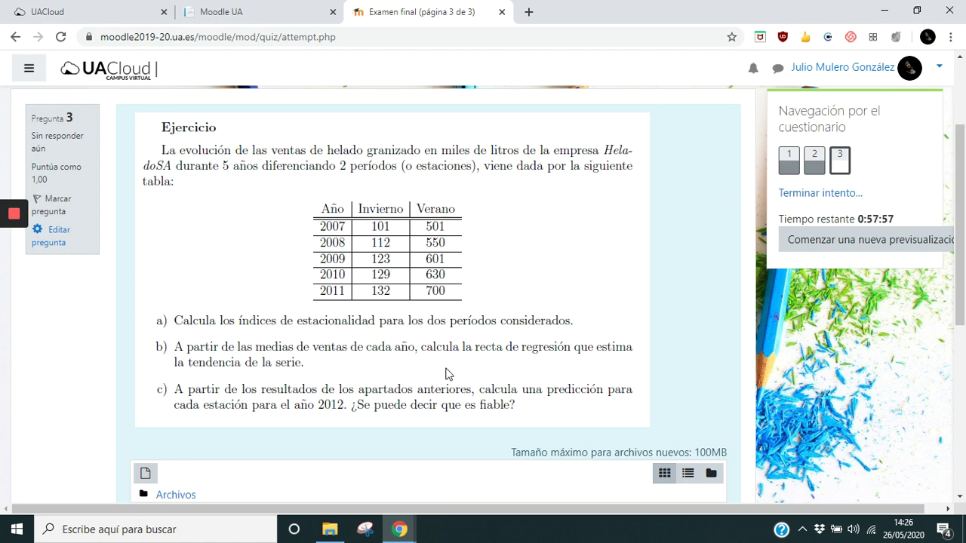
pyautogui.scroll(-2, 430, 437)
pyautogui.click(428, 420)
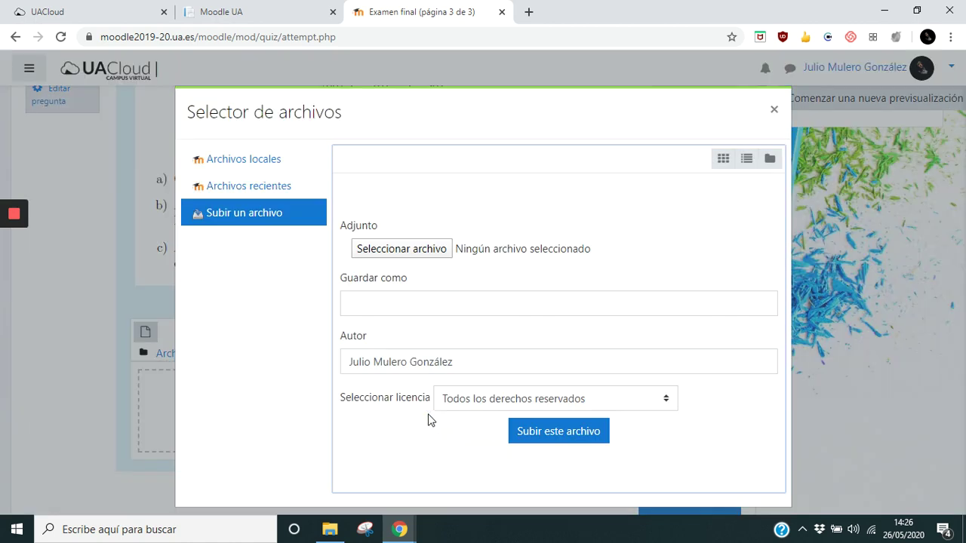
pyautogui.click(424, 253)
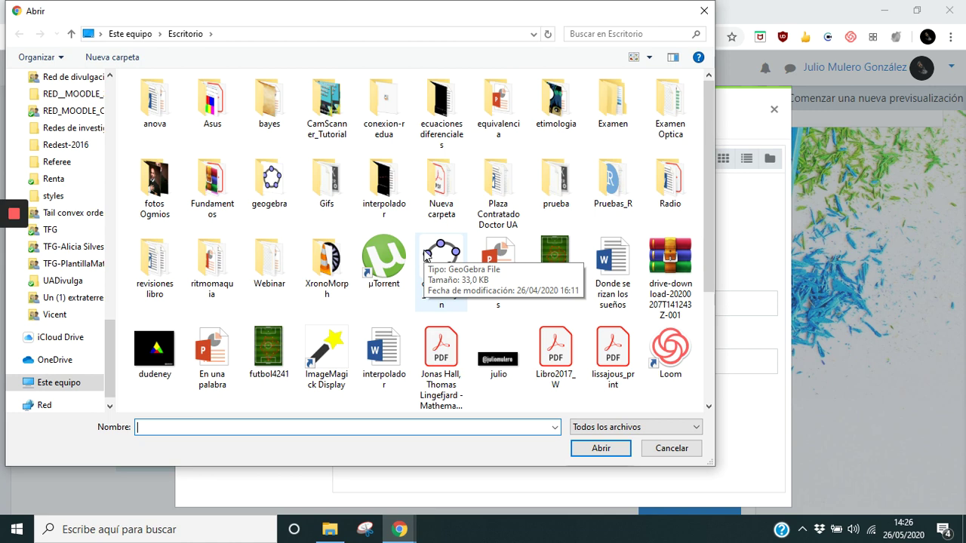
pyautogui.doubleClick(607, 351)
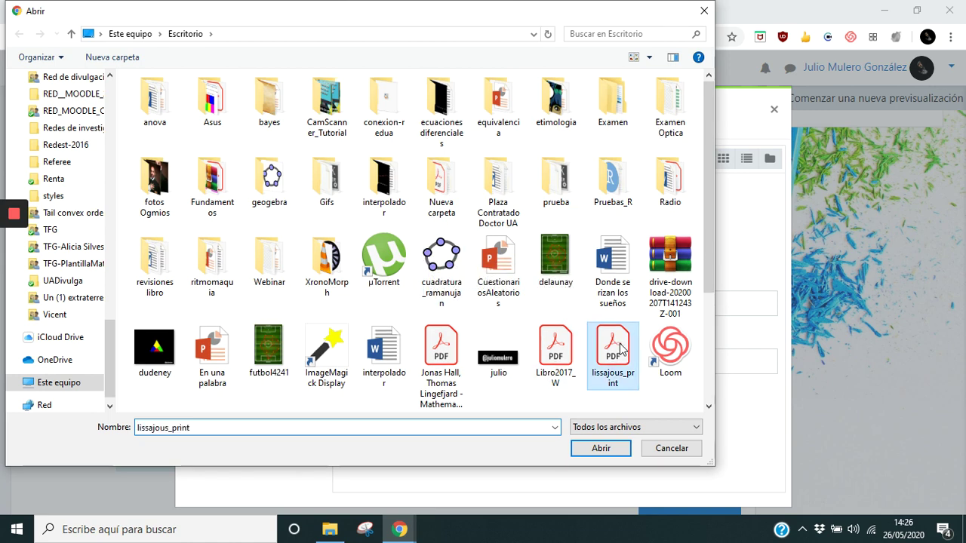
pyautogui.click(567, 435)
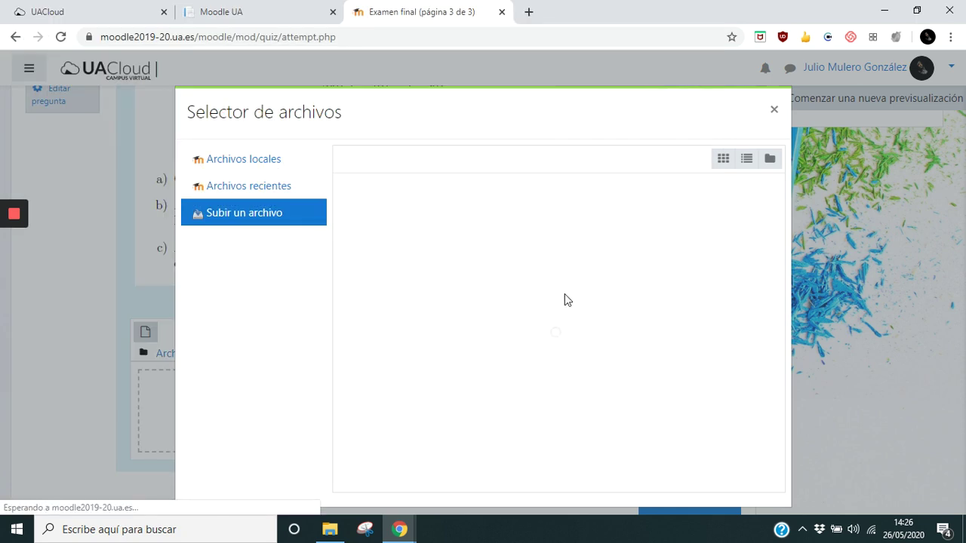
# Finish the attempt, submit all answers and confirm the final submission
pyautogui.scroll(-3, 564, 298)
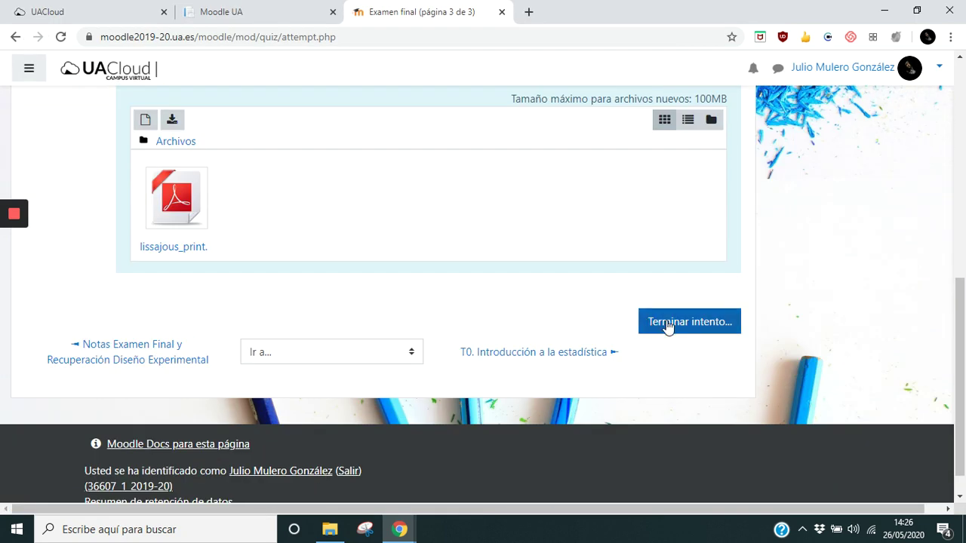
pyautogui.click(668, 329)
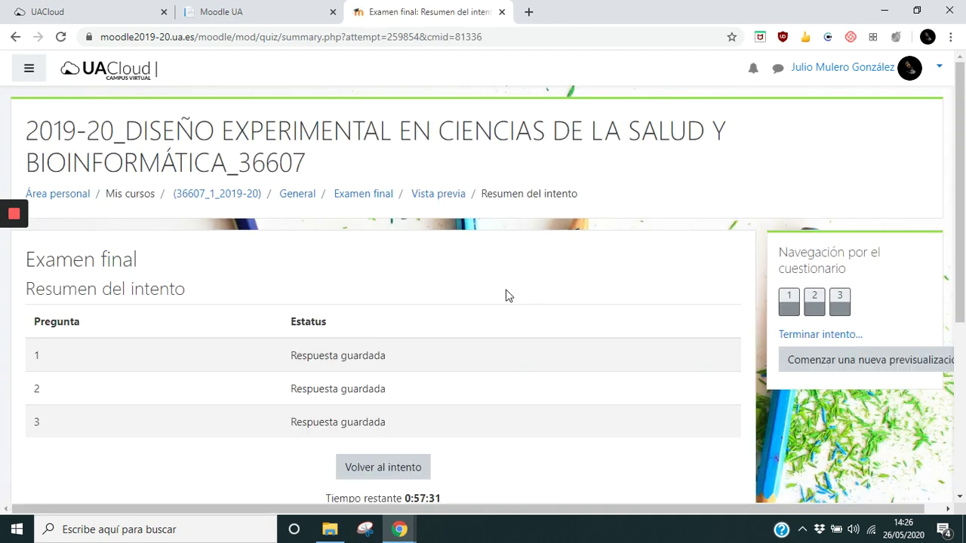
pyautogui.scroll(-2, 505, 295)
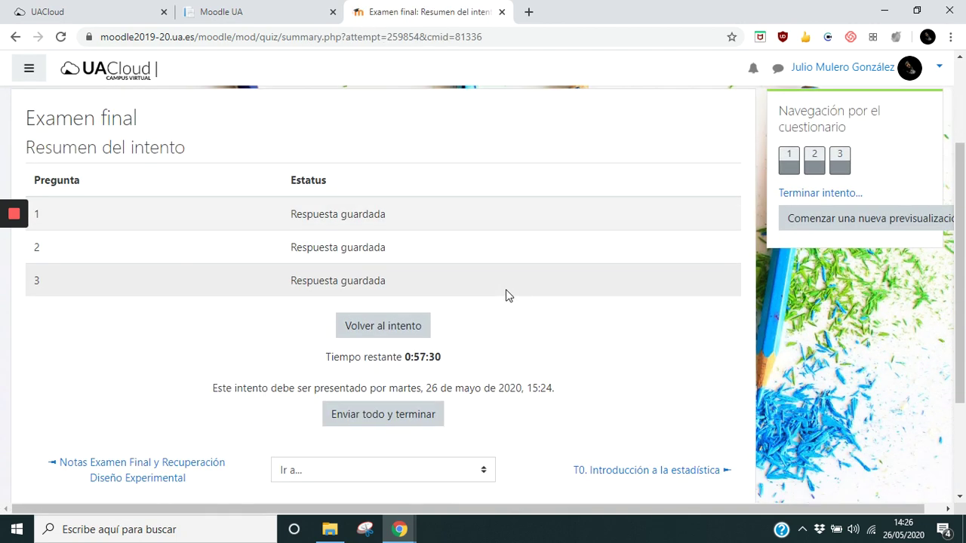
pyautogui.click(413, 416)
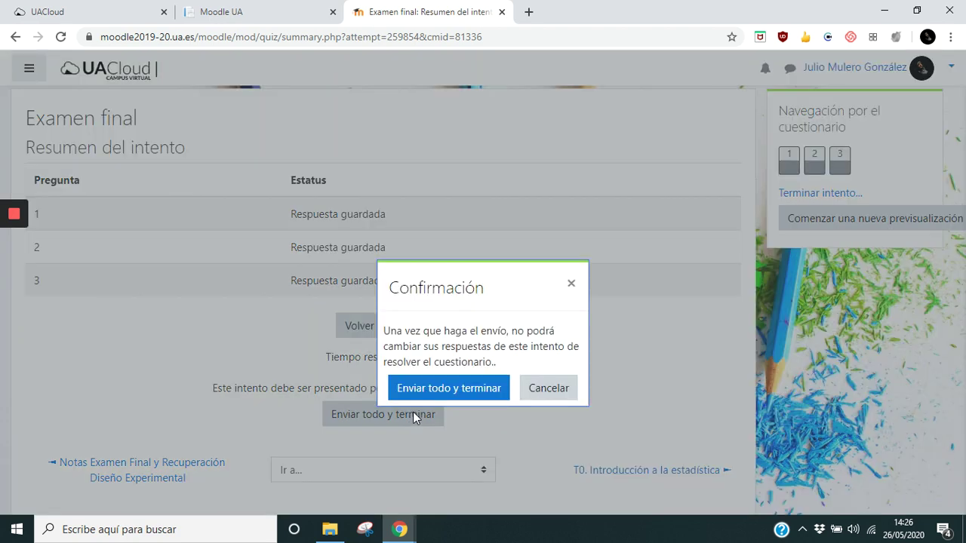
pyautogui.click(435, 394)
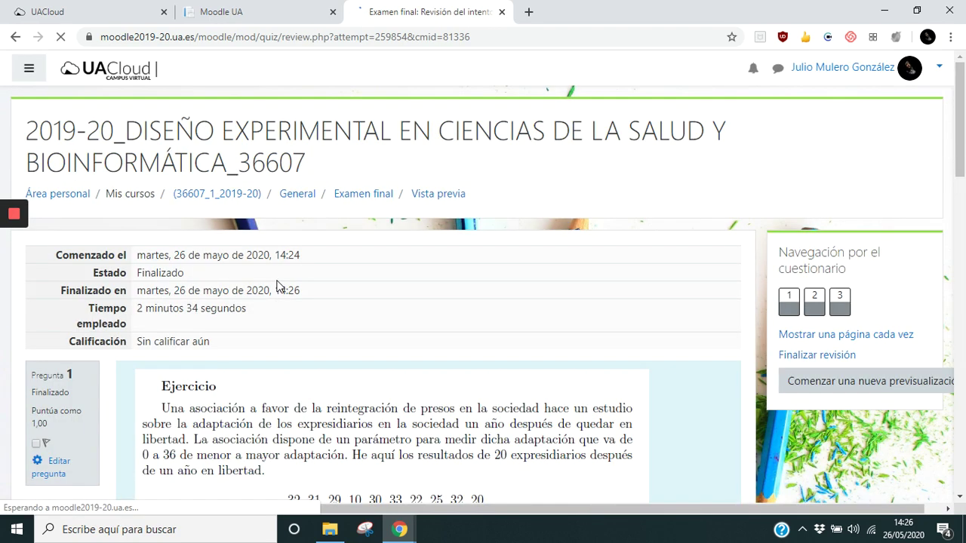
# Review the submitted attempt's three questions and their attached files, then finish the review to return to the Examen final page
pyautogui.scroll(-3, 276, 283)
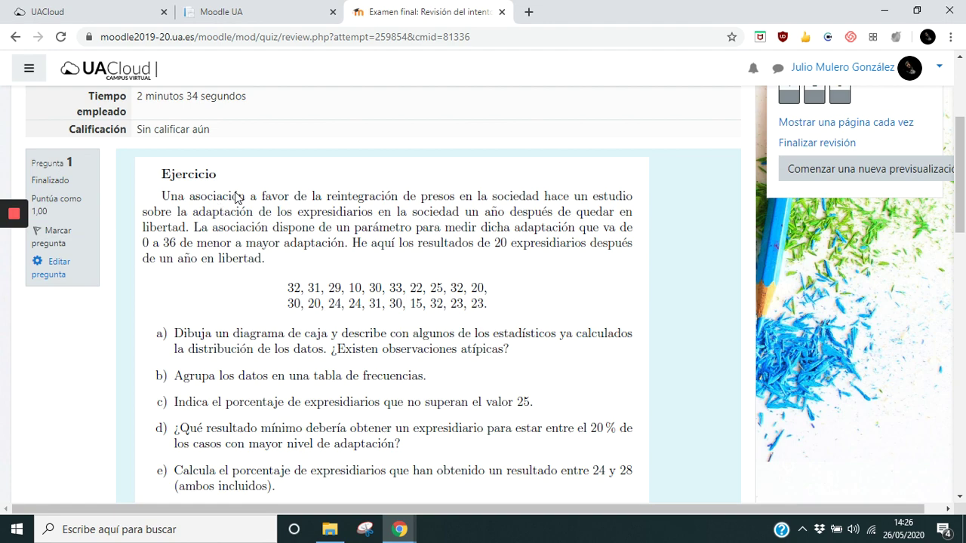
pyautogui.scroll(-3, 213, 203)
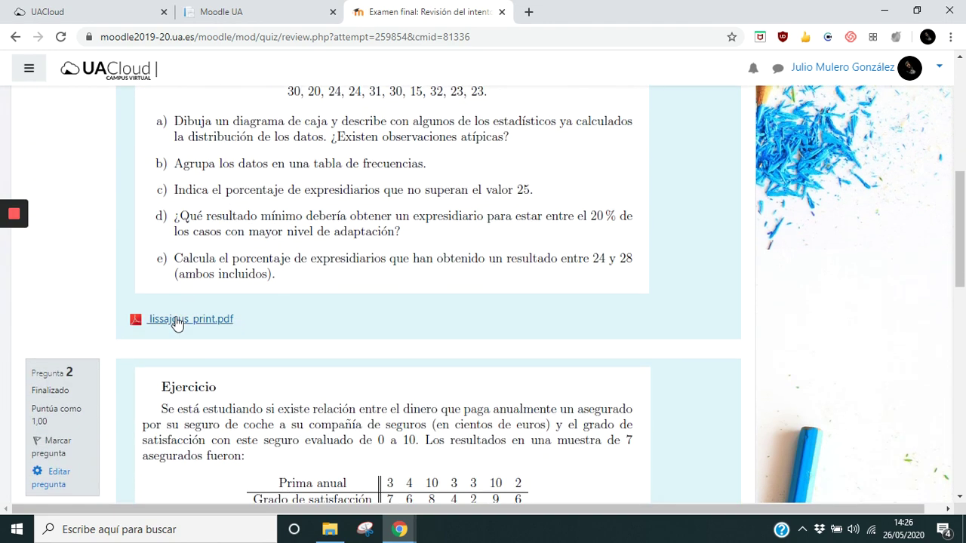
pyautogui.scroll(-3, 249, 279)
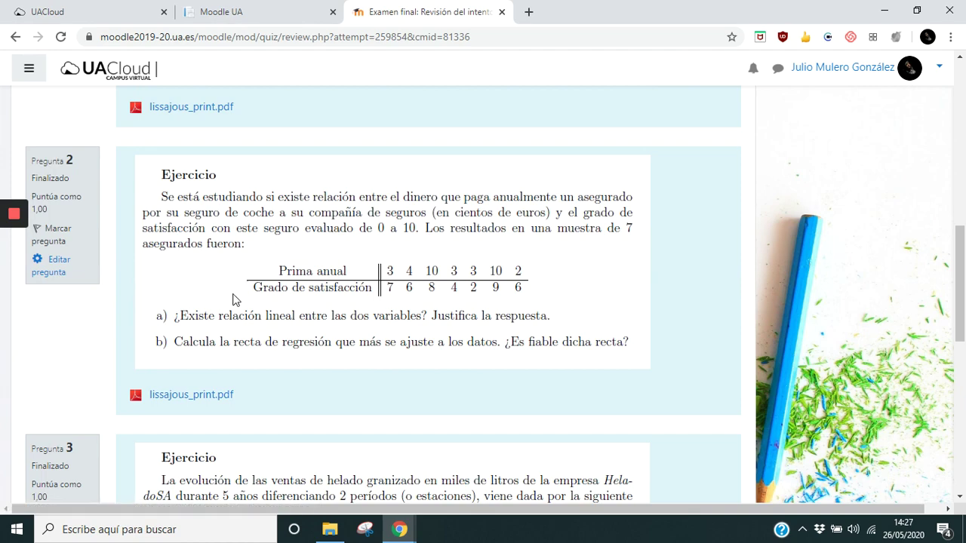
pyautogui.scroll(-4, 229, 399)
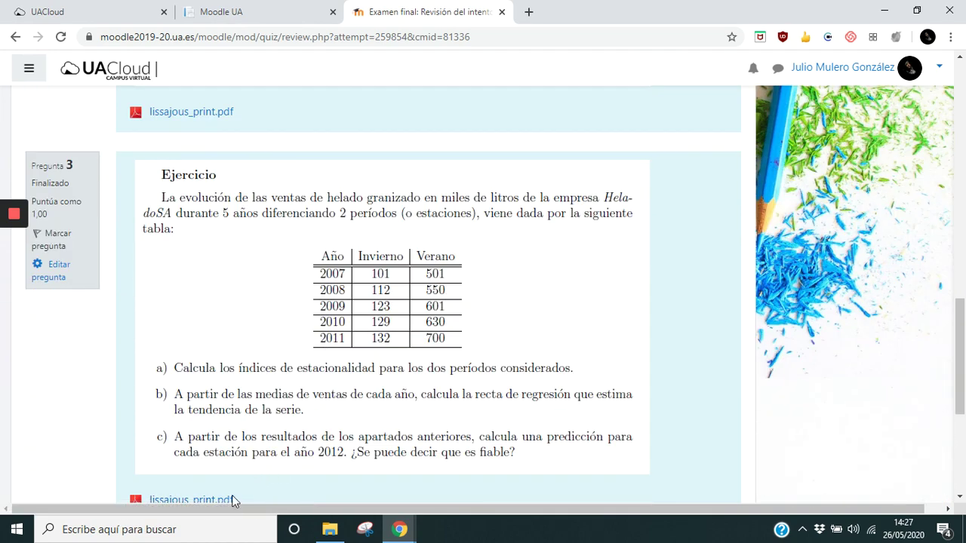
pyautogui.scroll(-3, 232, 482)
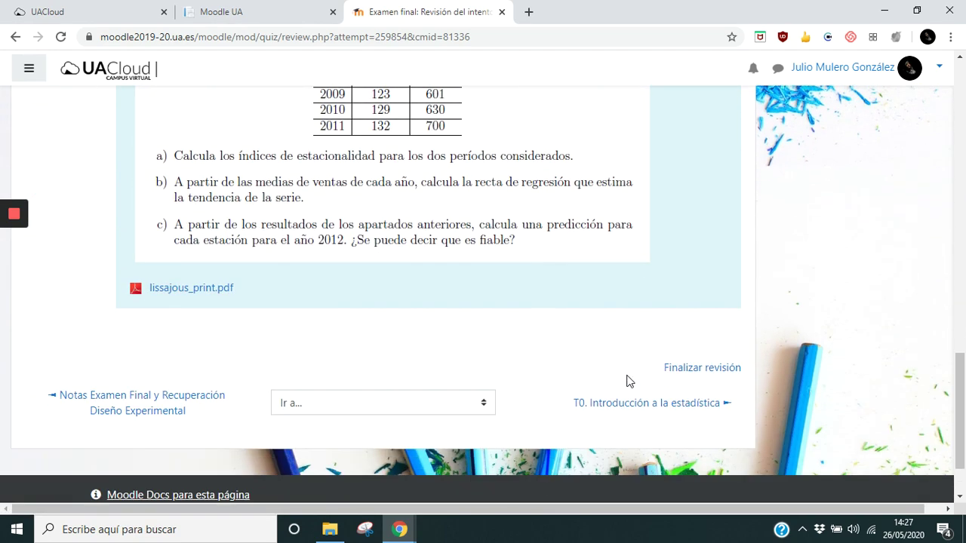
pyautogui.click(685, 374)
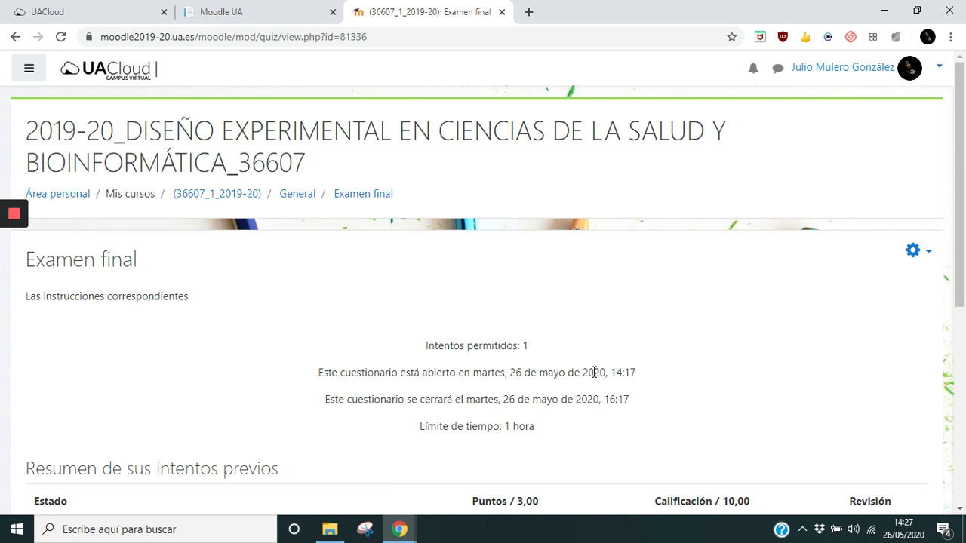
pyautogui.moveTo(18, 214)
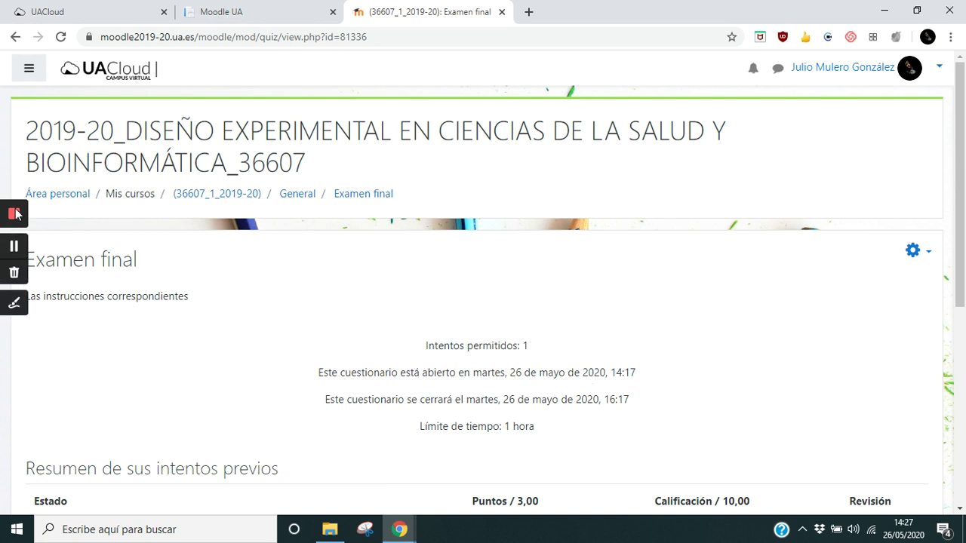